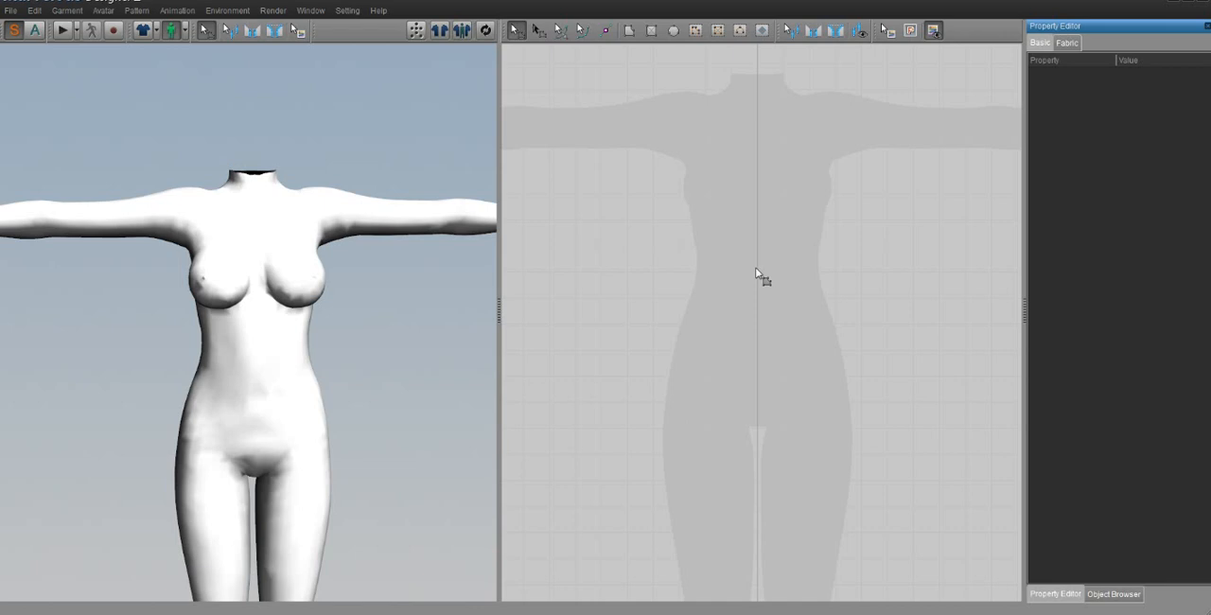
middle_click_drag(778, 260, 779, 322)
scroll(765, 356, "down", 3)
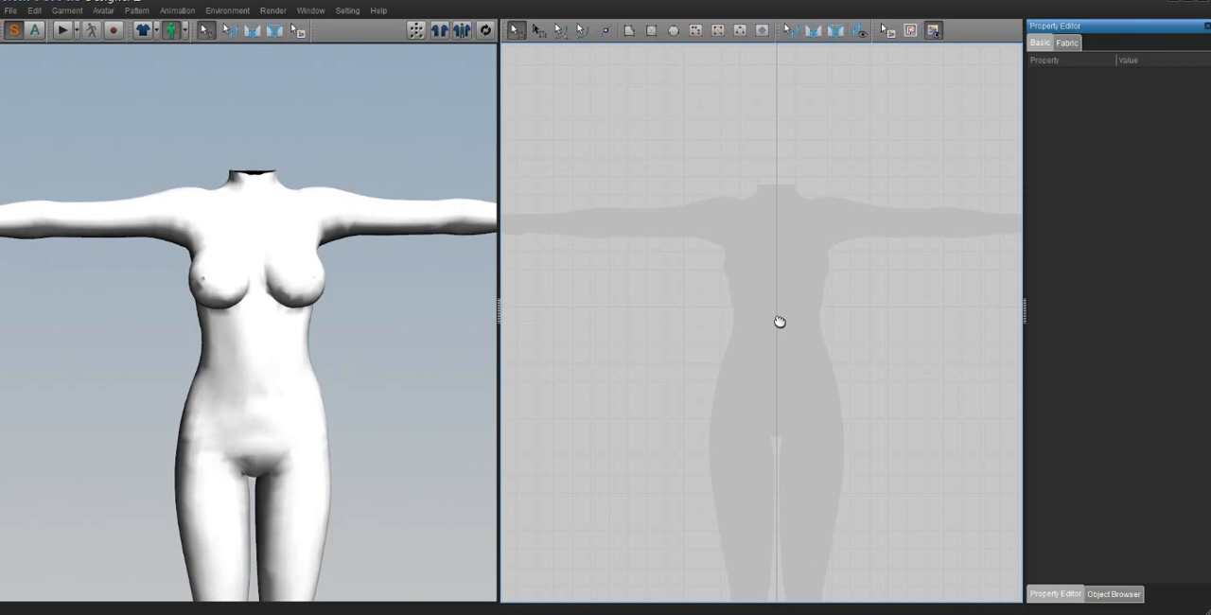
right_click(824, 250)
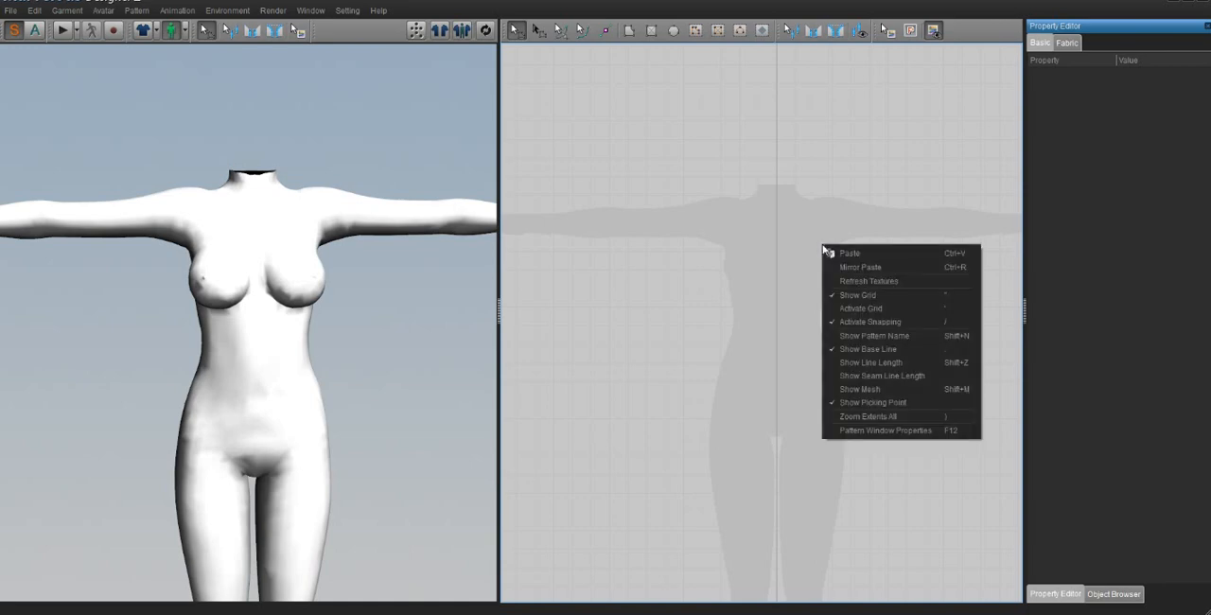
left_click(702, 109)
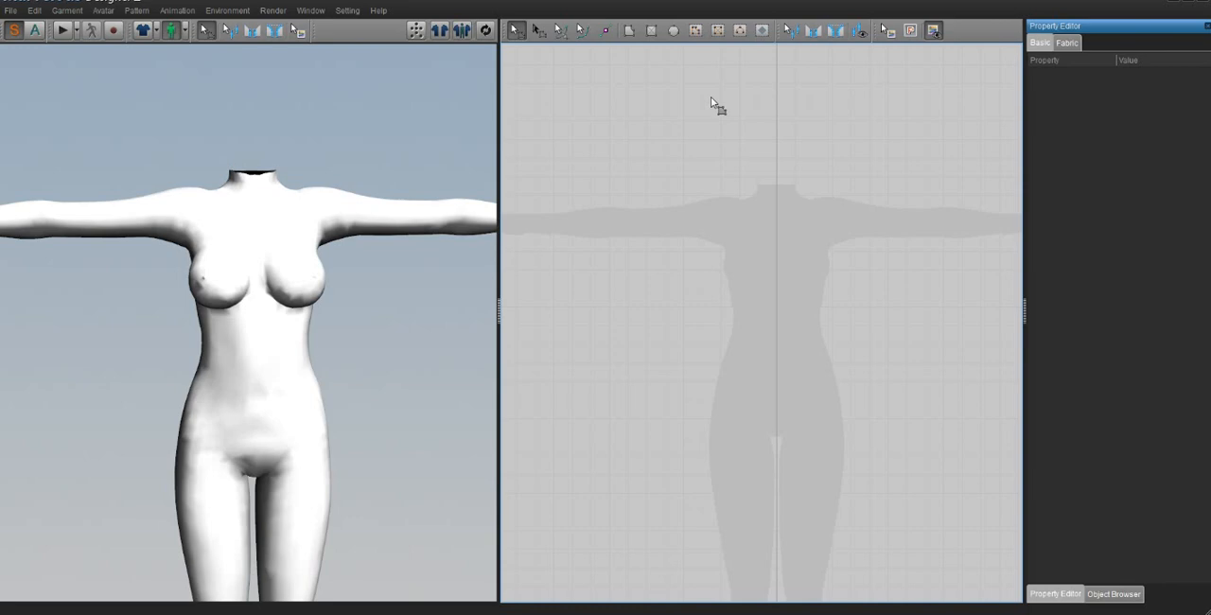
scroll(874, 217, "down", 1)
middle_click_drag(874, 218, 867, 135)
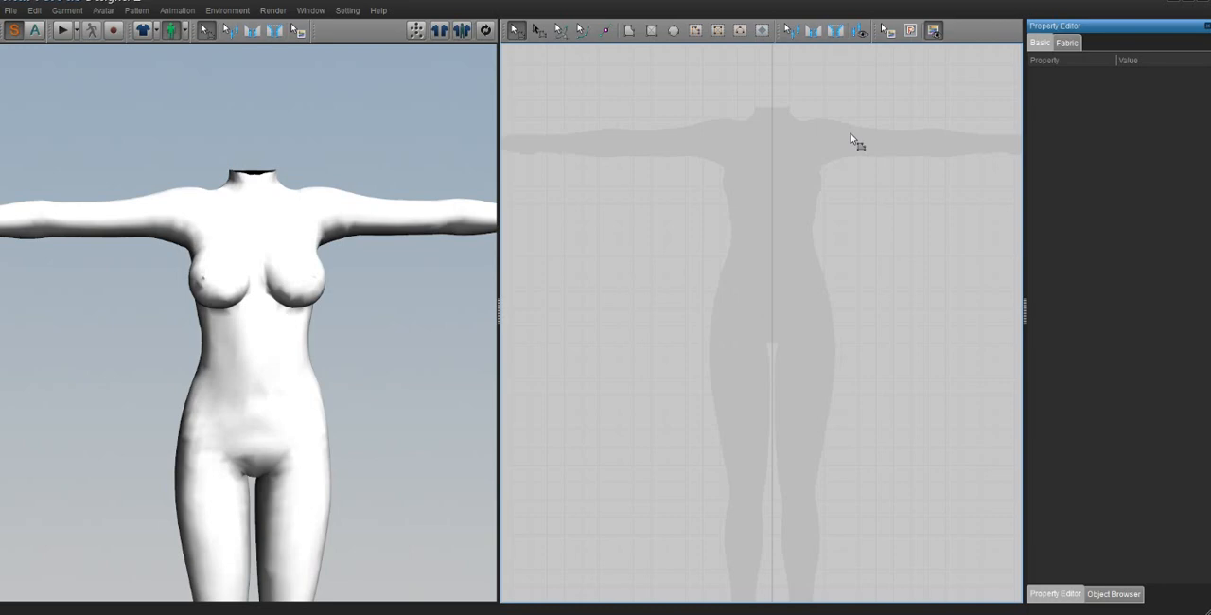
scroll(890, 402, "down", 3)
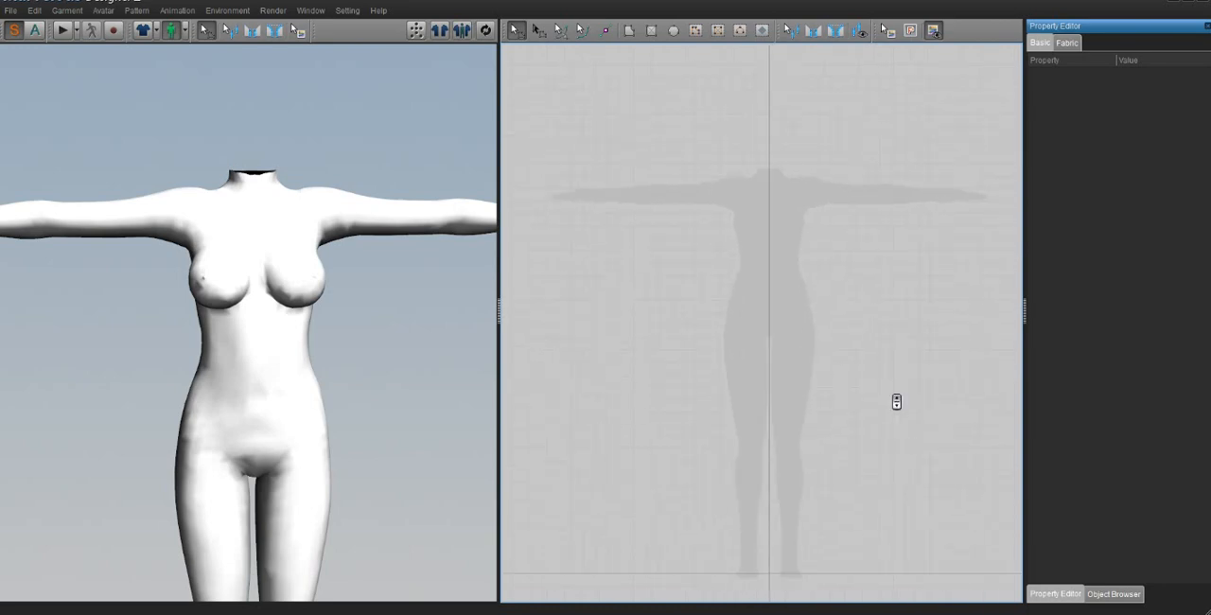
scroll(894, 405, "up", 3)
middle_click_drag(740, 265, 732, 347)
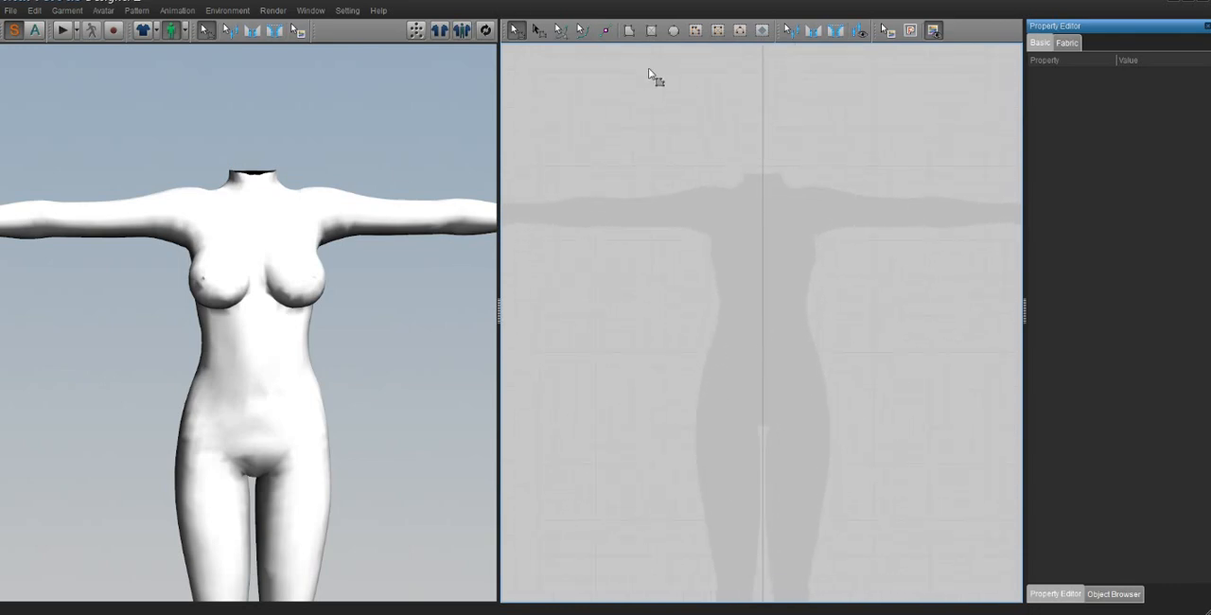
Step: Start a polygon pattern at the avatar's centre neckline, placing points up to the neck, along the shoulder and out to the upper sleeve end
left_click(629, 30)
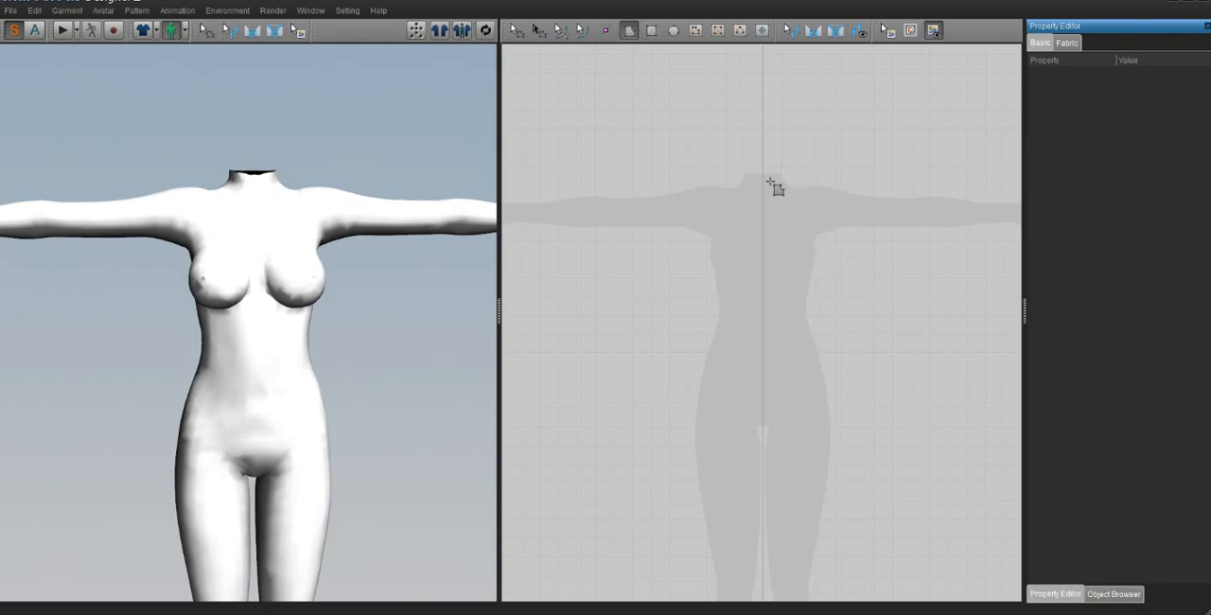
scroll(782, 211, "down", 2)
scroll(762, 301, "up", 4)
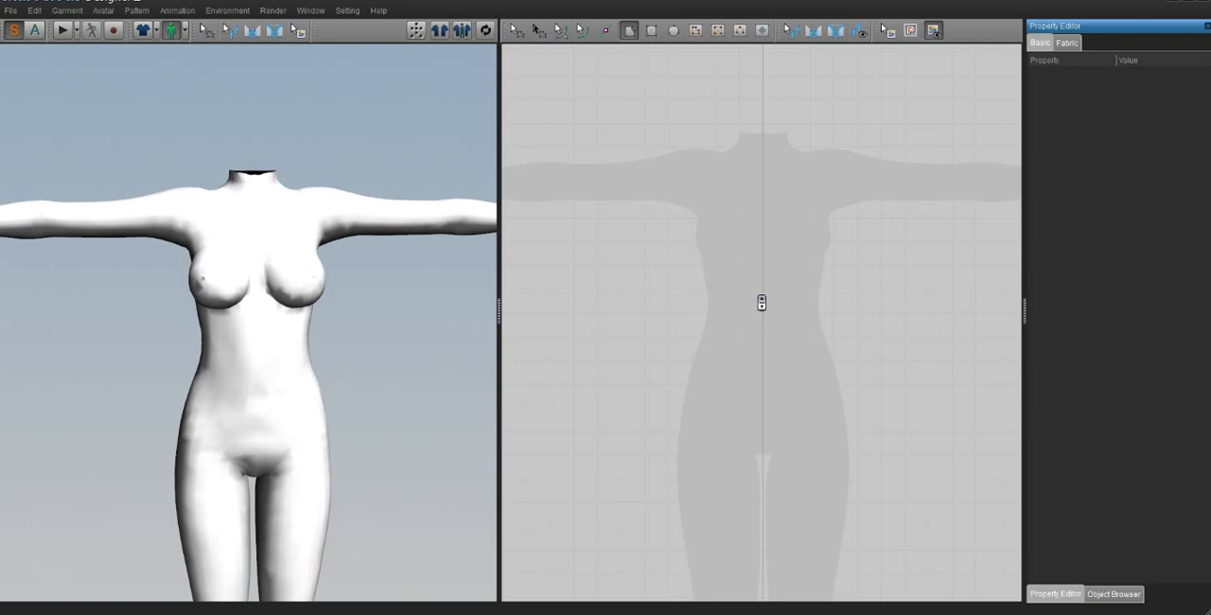
left_click(763, 177)
left_click(726, 153)
left_click(682, 151)
middle_click_drag(702, 146, 786, 149)
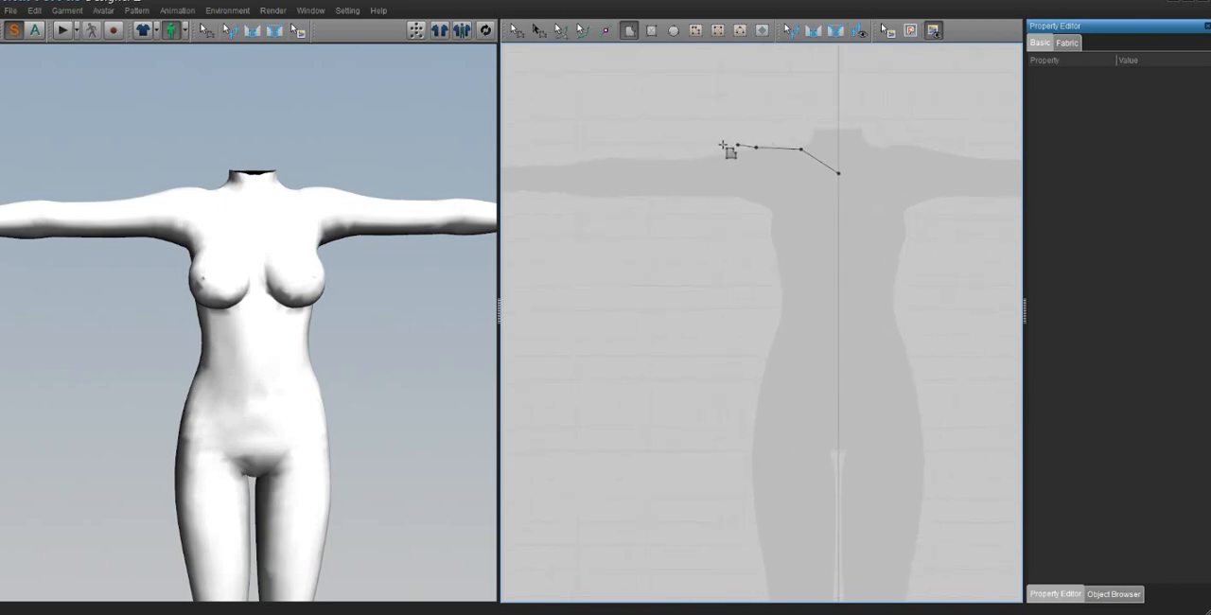
left_click(672, 145)
Step: Outline the sleeve opening, underarm, flared side seam and hip-level hem, and close the half-shirt polygon along the centre line
left_click(674, 215)
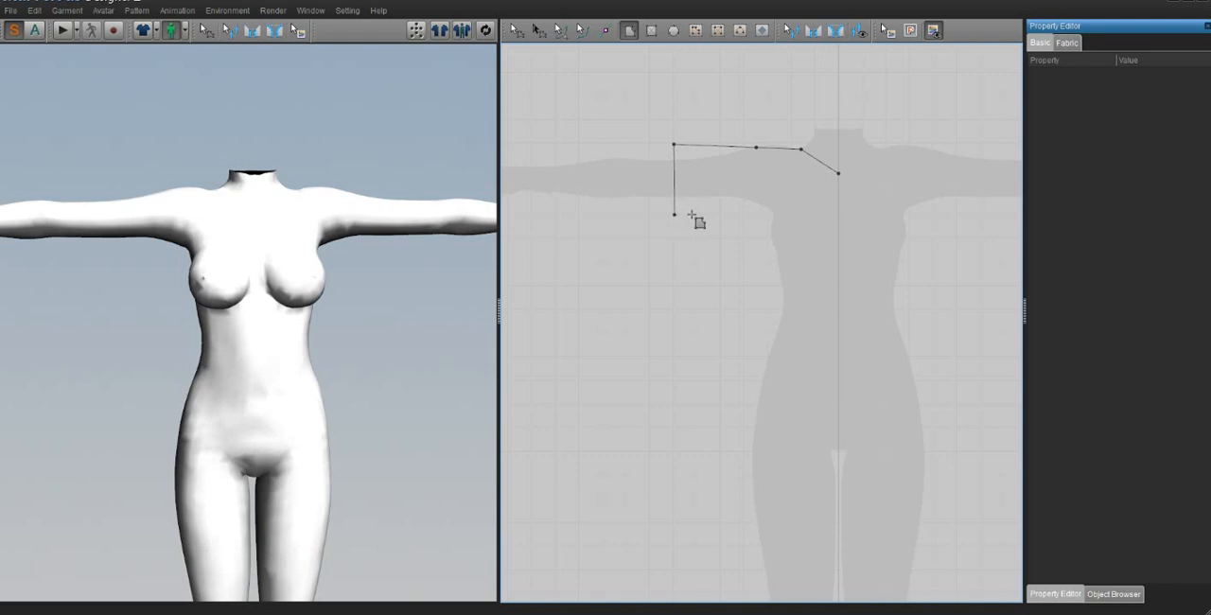
left_click(766, 218)
left_click(769, 332)
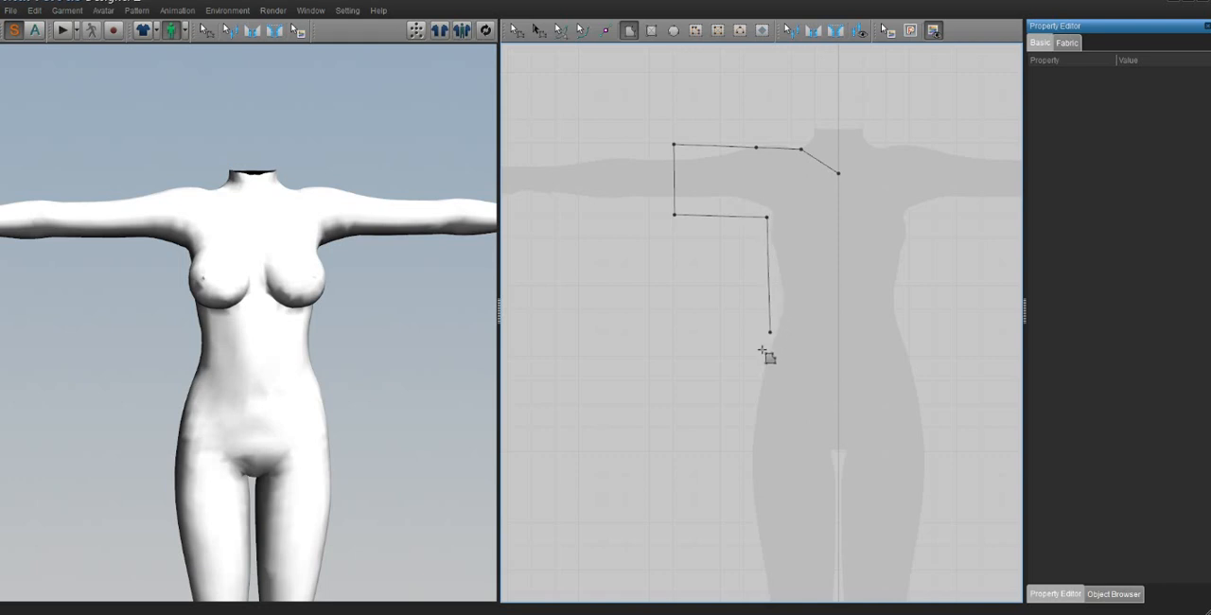
left_click(748, 420)
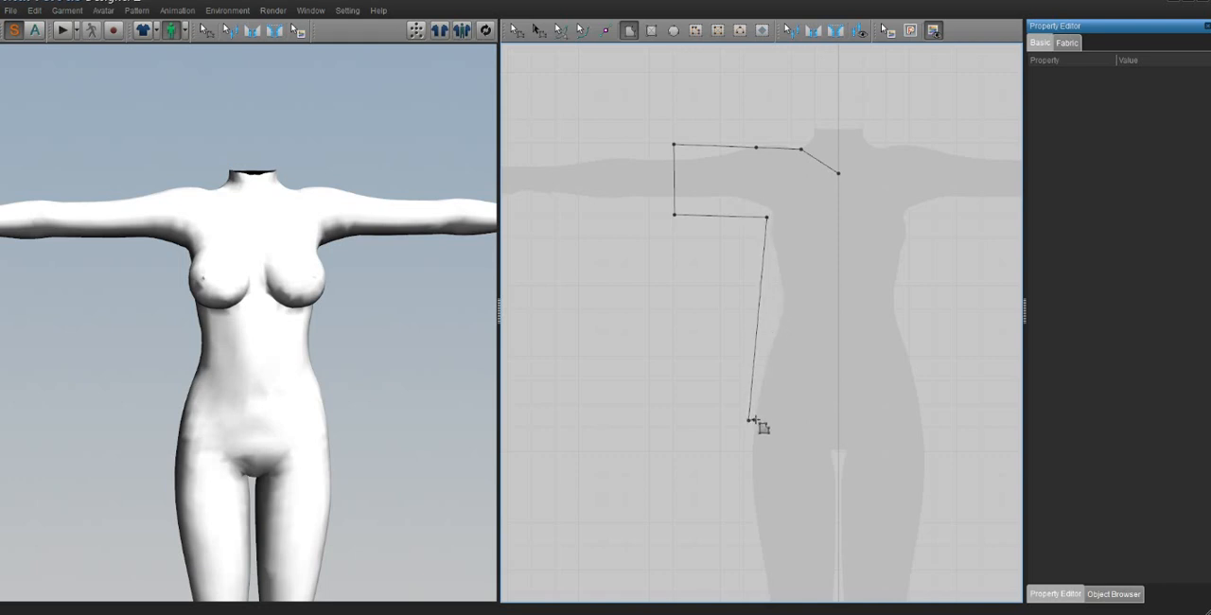
left_click(838, 420)
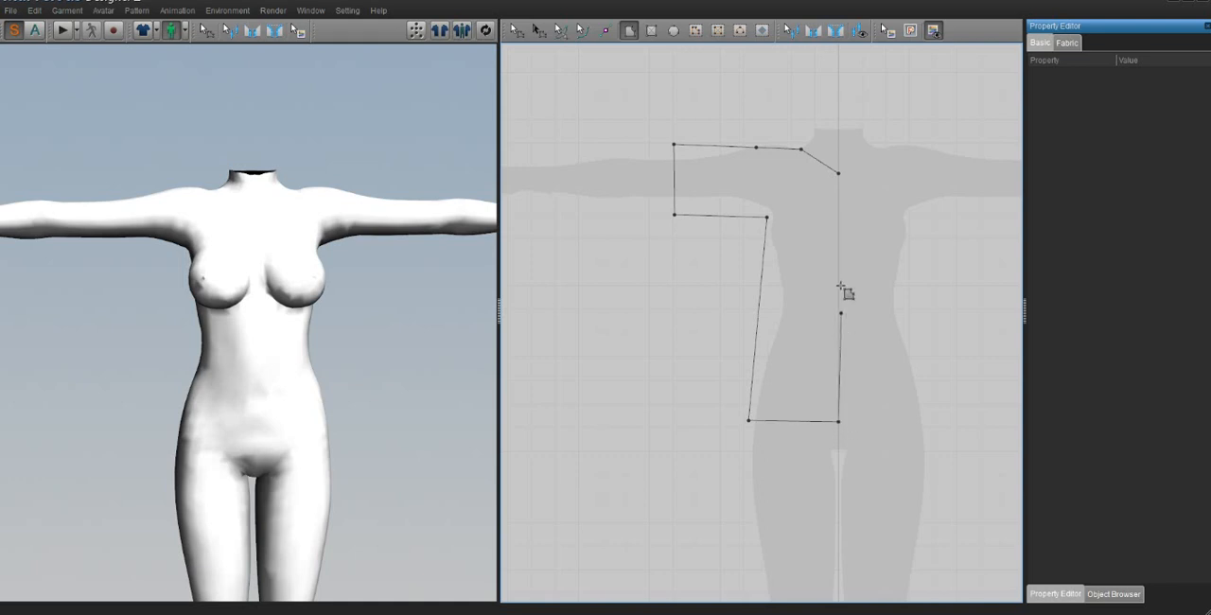
left_click(838, 173)
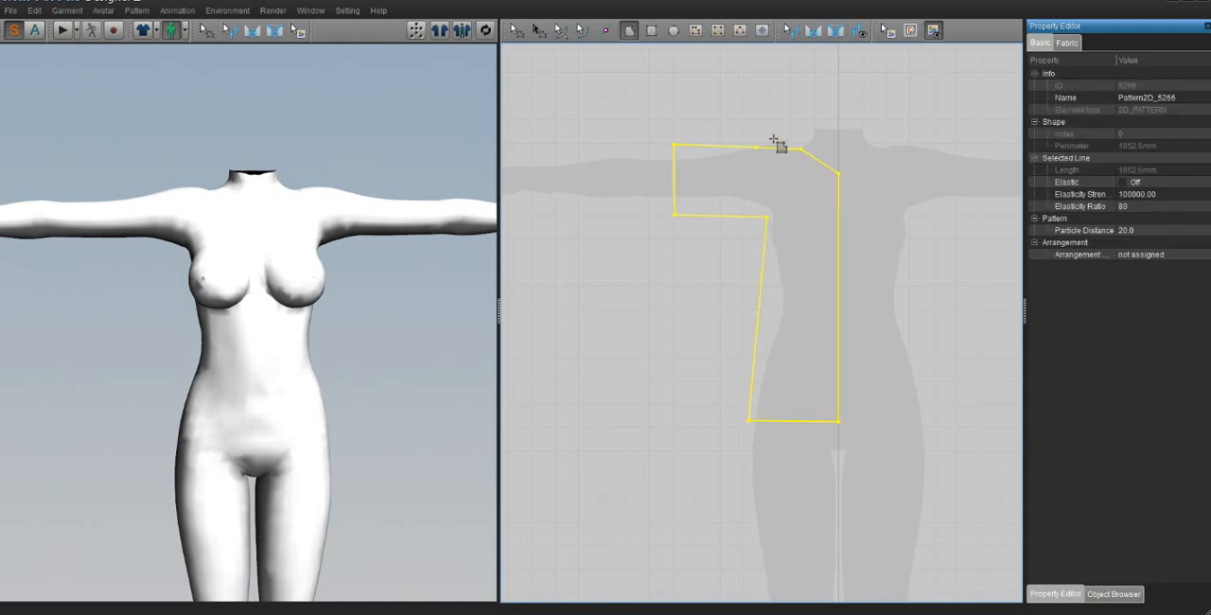
Step: Shift the sleeve-opening edge of the half-shirt pattern slightly downward
left_click(514, 30)
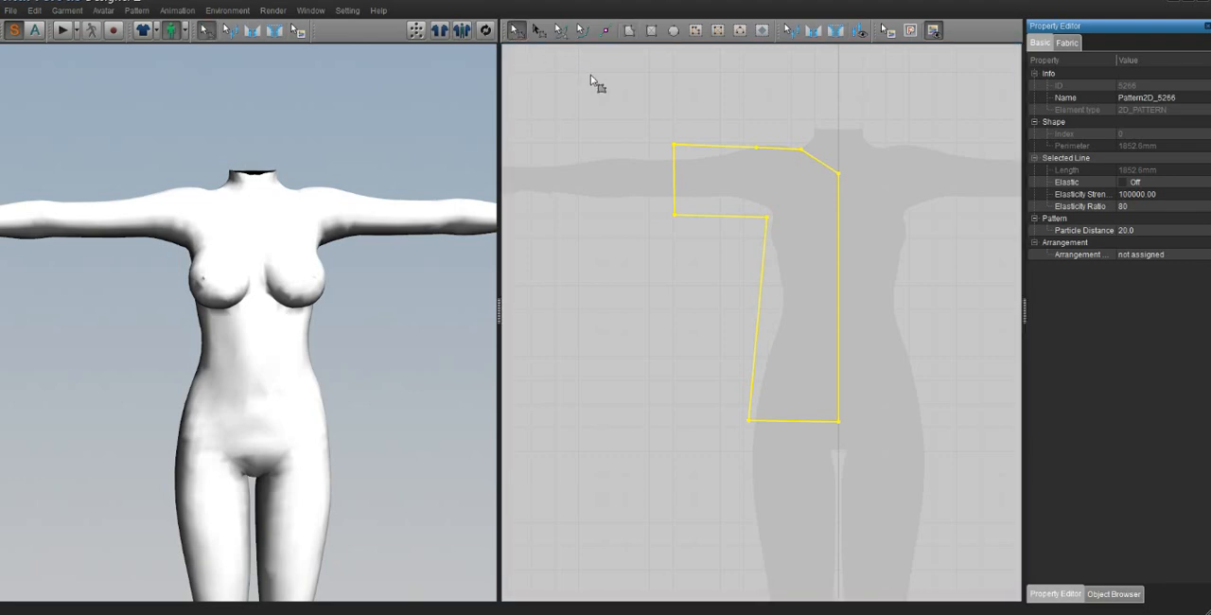
left_click(596, 83)
left_click(675, 182)
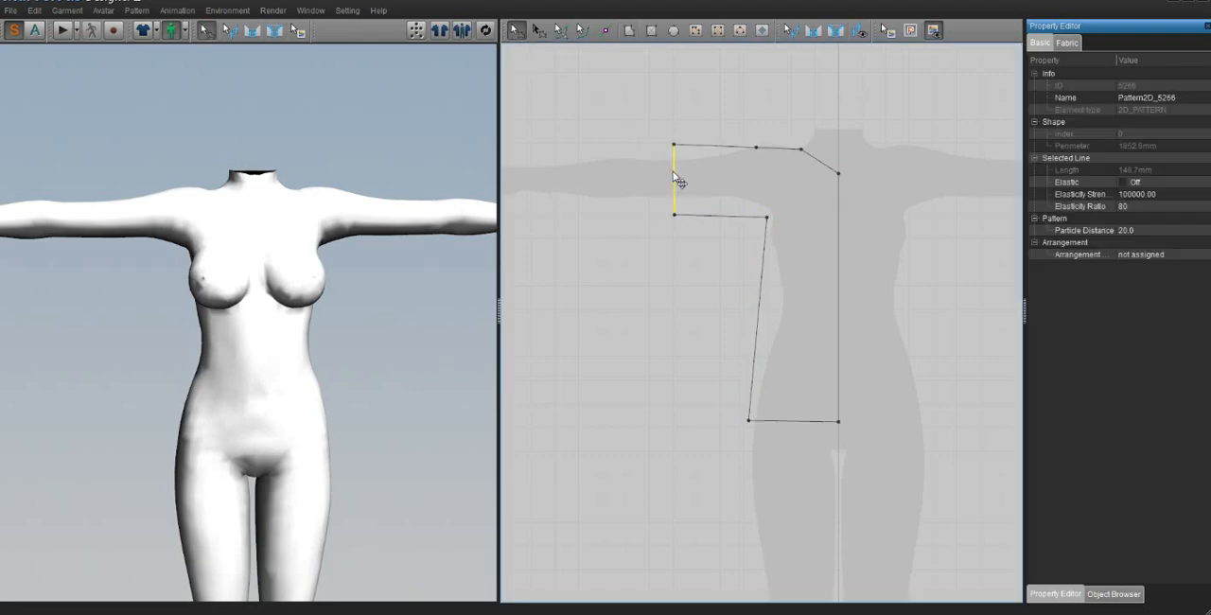
mouse_move(679, 182)
left_mouse_down()
mouse_move(681, 151)
mouse_move(680, 187)
left_mouse_up()
right_click_drag(846, 206, 741, 221)
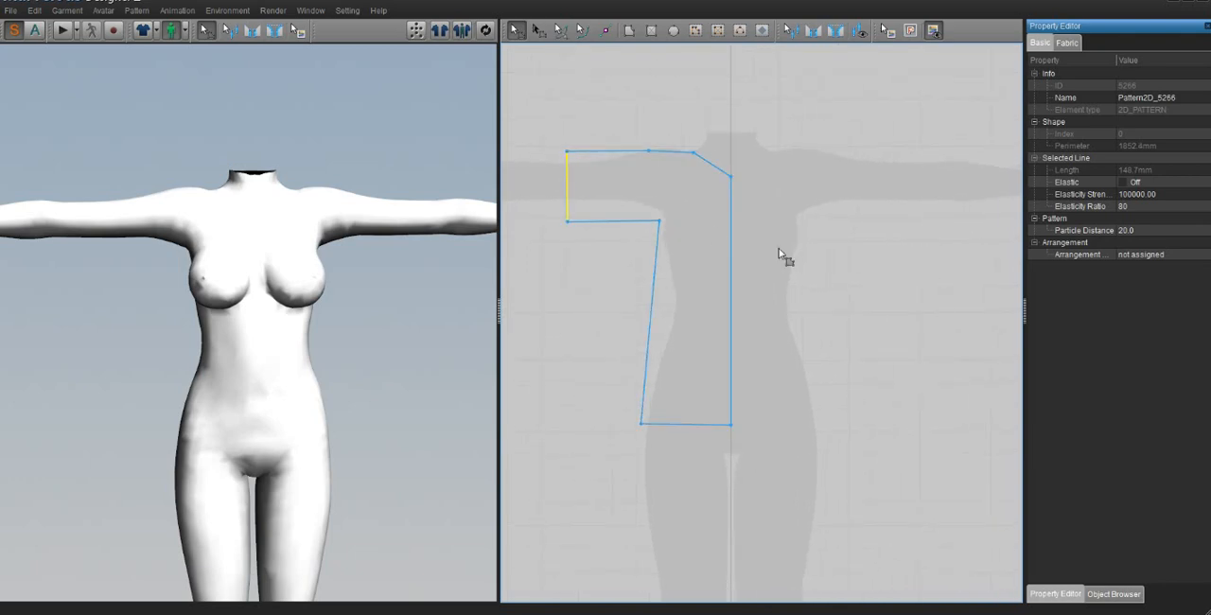
left_click(831, 277)
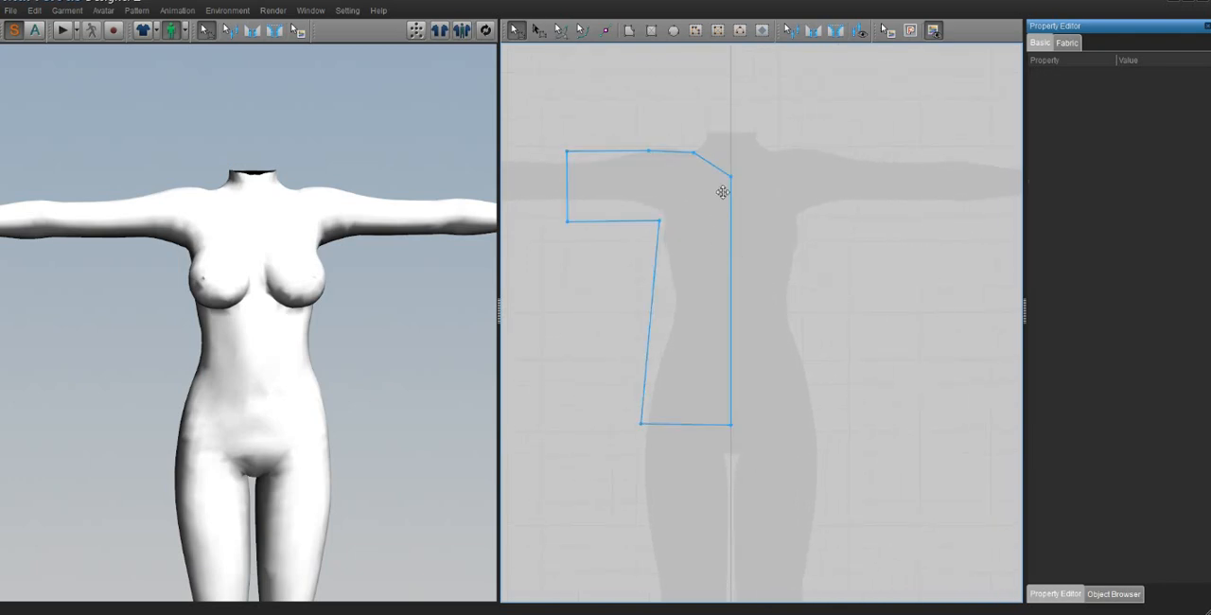
Step: Unfold the half-shirt pattern across its centre line into a full shirt and delete the leftover point at the middle of the hem
left_click(517, 30)
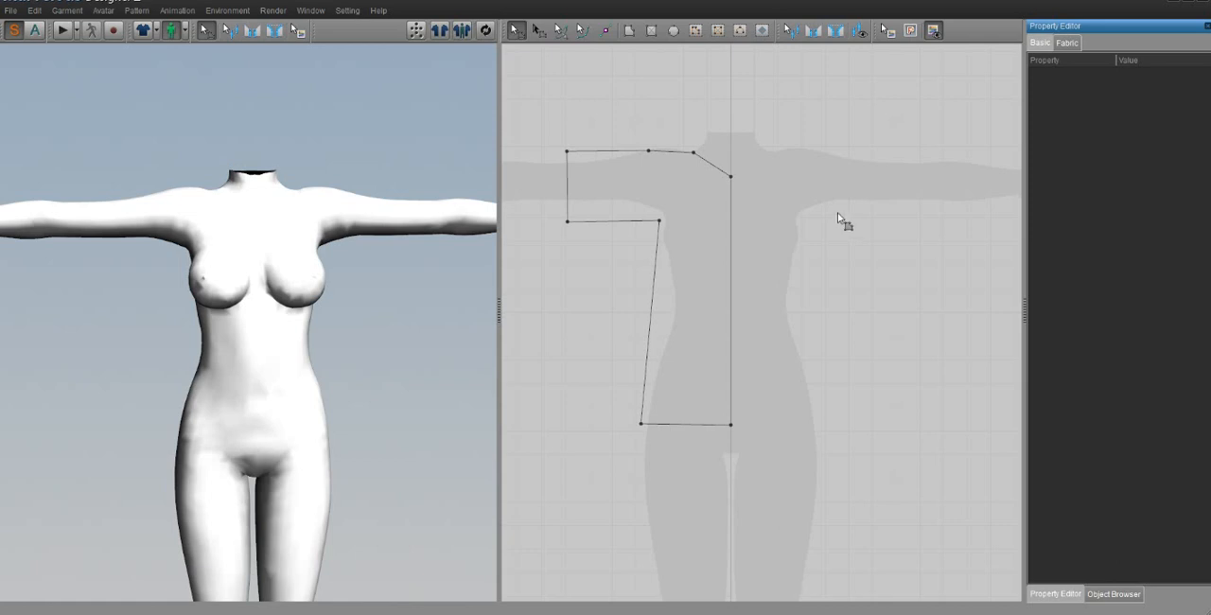
left_click(748, 235)
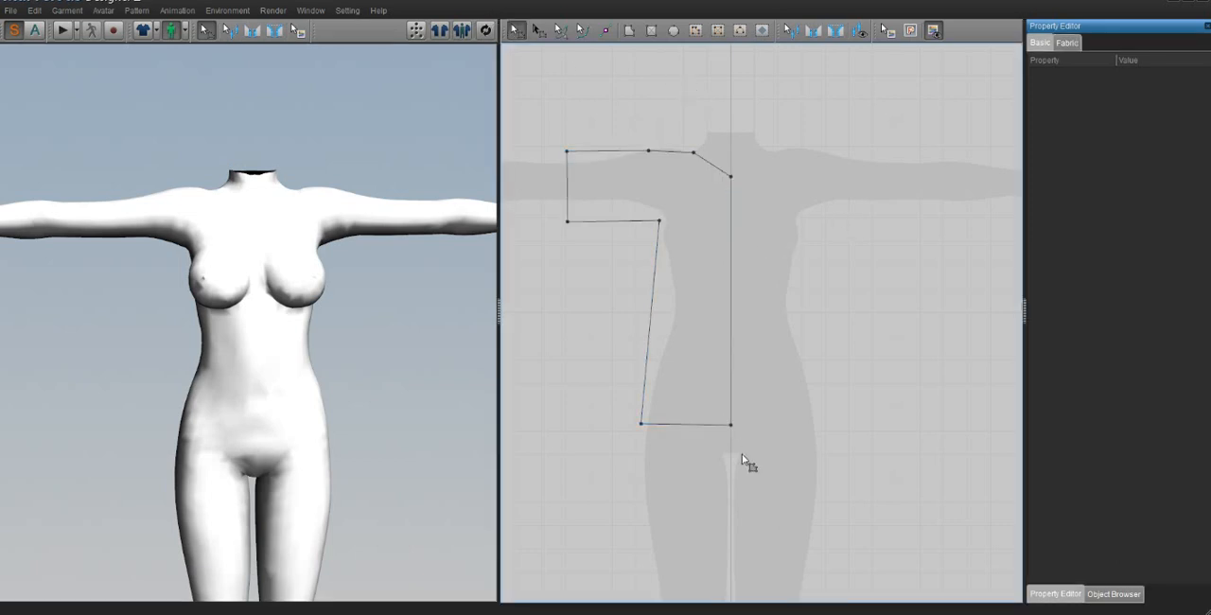
right_click(737, 281)
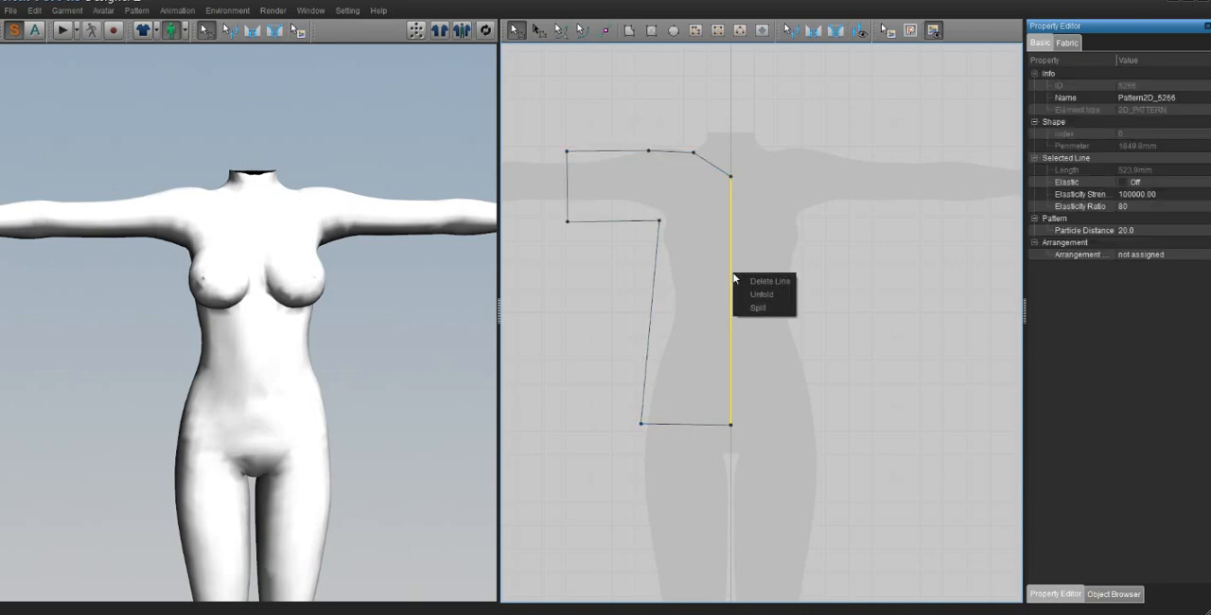
left_click(764, 303)
left_click(900, 410)
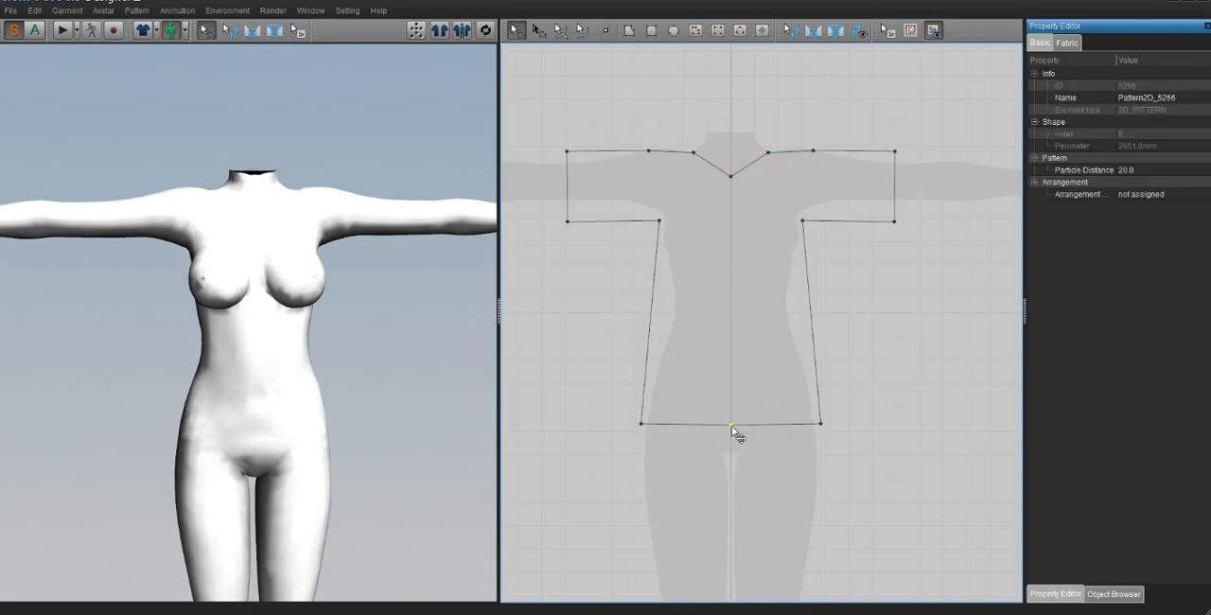
Step: Copy the full shirt pattern and paste the duplicate beside the original as a second piece
left_click(719, 274)
middle_click_drag(736, 298, 661, 295)
middle_click_drag(746, 324, 796, 323)
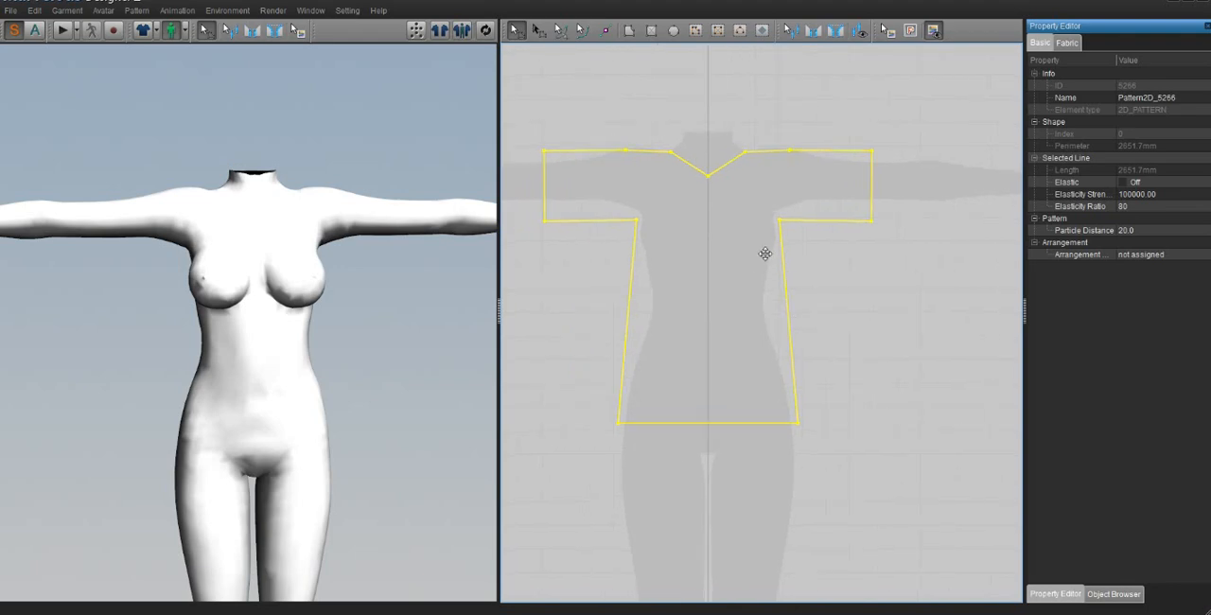
right_click(722, 220)
left_click(746, 259)
middle_click_drag(900, 262, 744, 271)
right_click(744, 271)
left_click(747, 274)
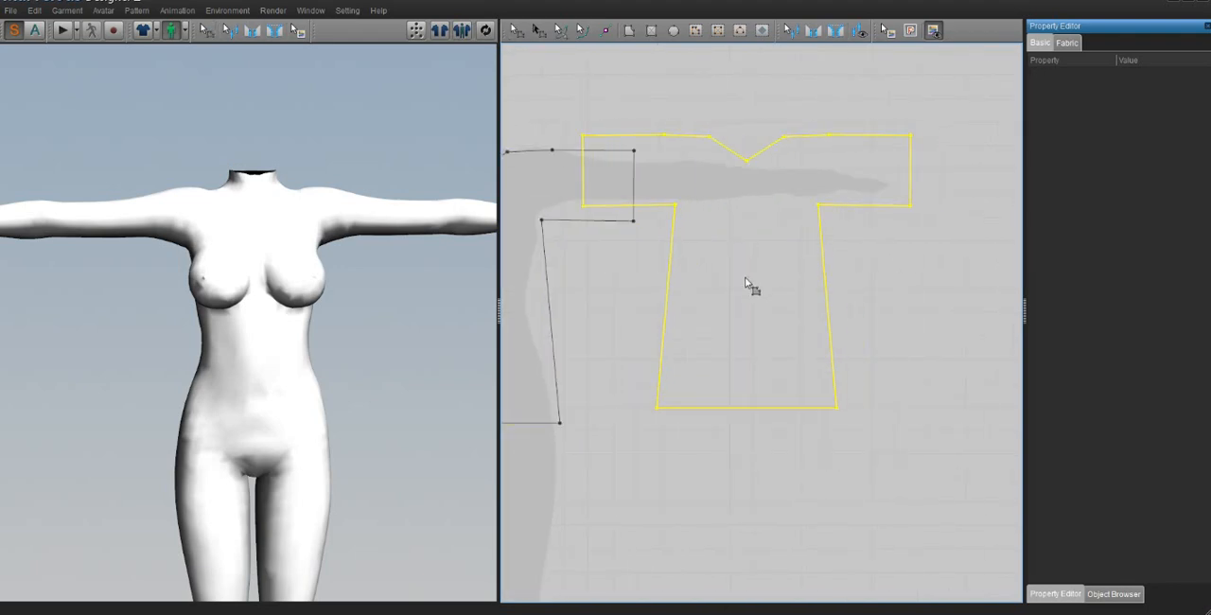
left_click(827, 291)
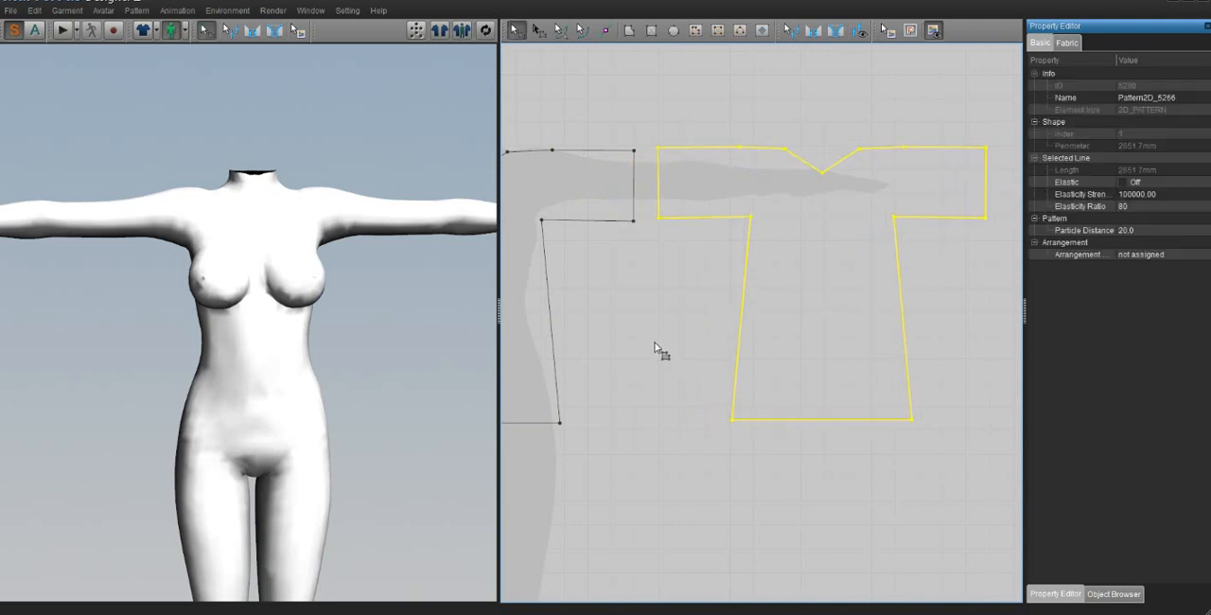
Step: Synchronize both shirt patterns so they appear as cloth pieces beside the 3D avatar
scroll(659, 300, "down", 3)
middle_click_drag(641, 316, 683, 312)
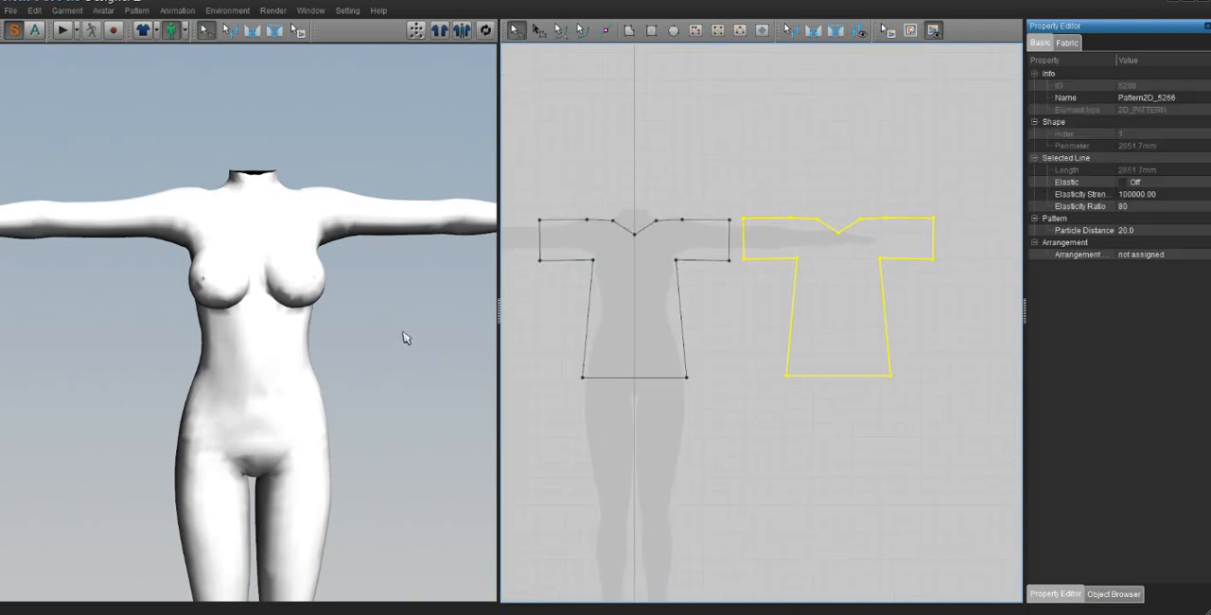
left_click(486, 31)
scroll(274, 329, "down", 1)
scroll(274, 328, "up", 3)
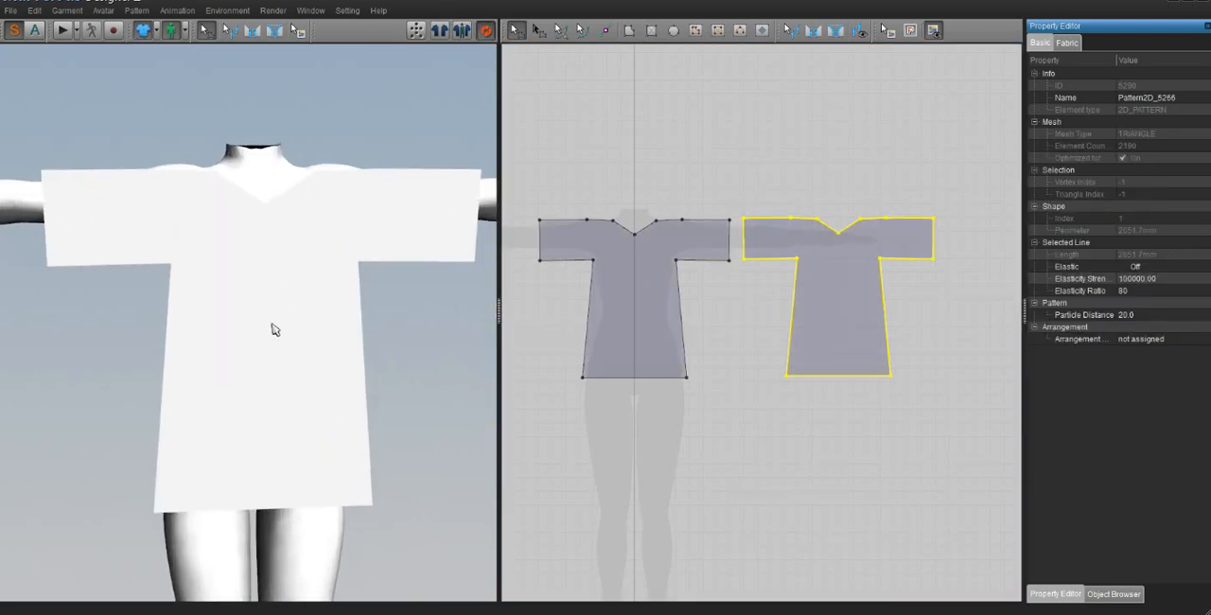
scroll(274, 328, "down", 4)
right_click_drag(352, 405, 343, 407)
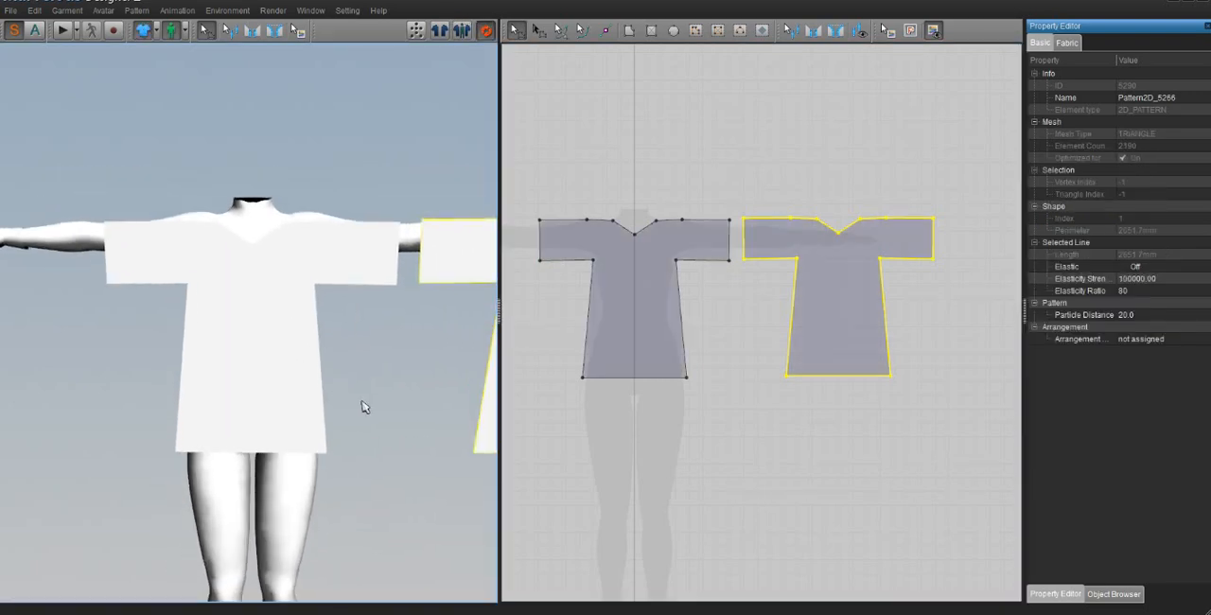
middle_click_drag(364, 407, 316, 400)
middle_click_drag(215, 308, 239, 310)
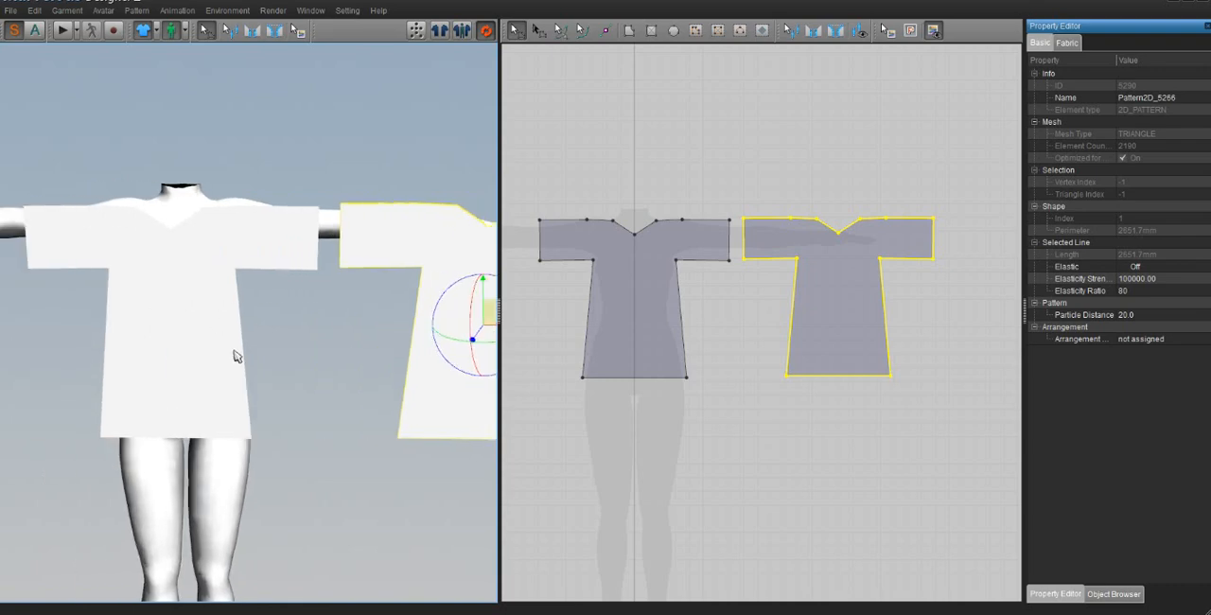
Step: Set the fabric colour of both shirt pieces to light orange (255, 170, 127), trying several basic colours first
left_click(203, 337, "shift")
left_click(1067, 43)
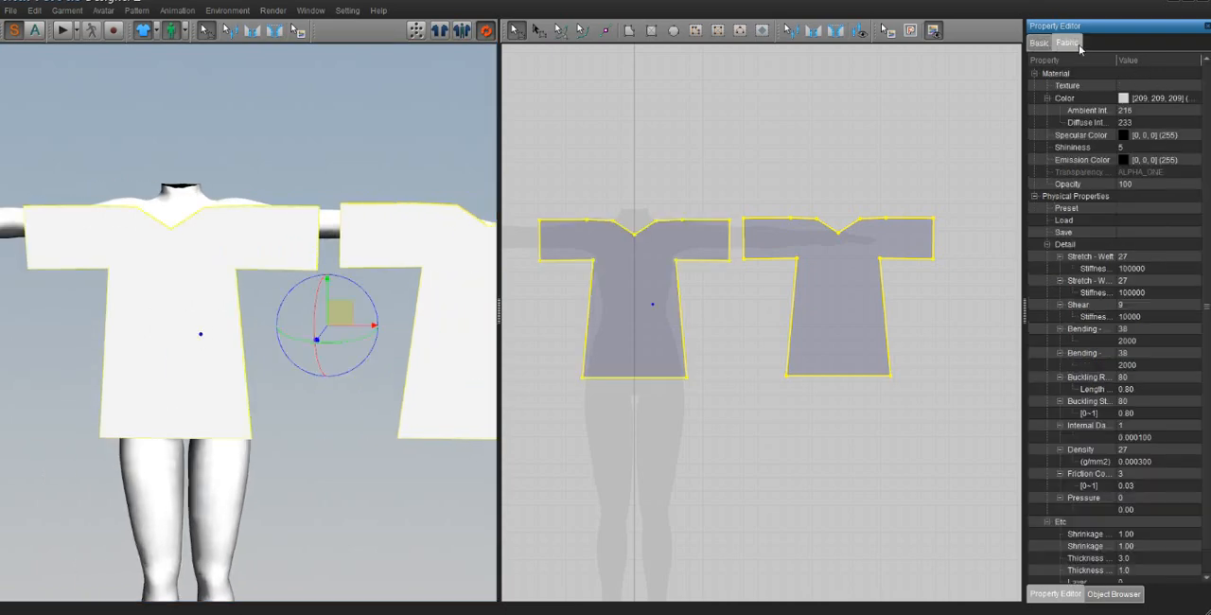
left_click(1172, 100)
left_click(1196, 98)
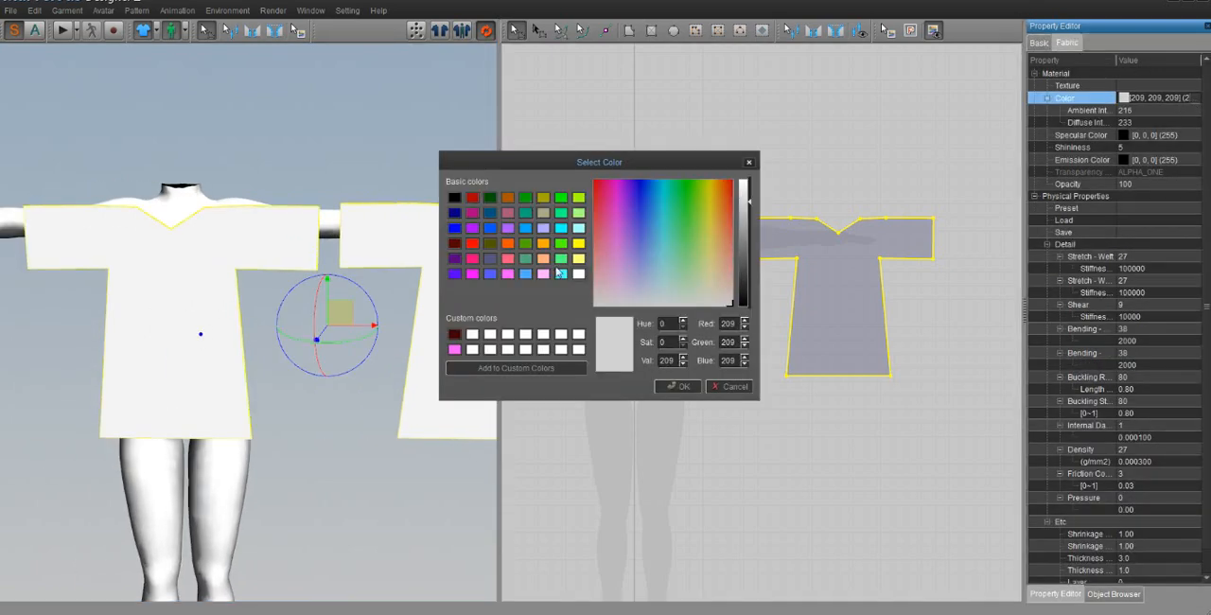
left_click(473, 259)
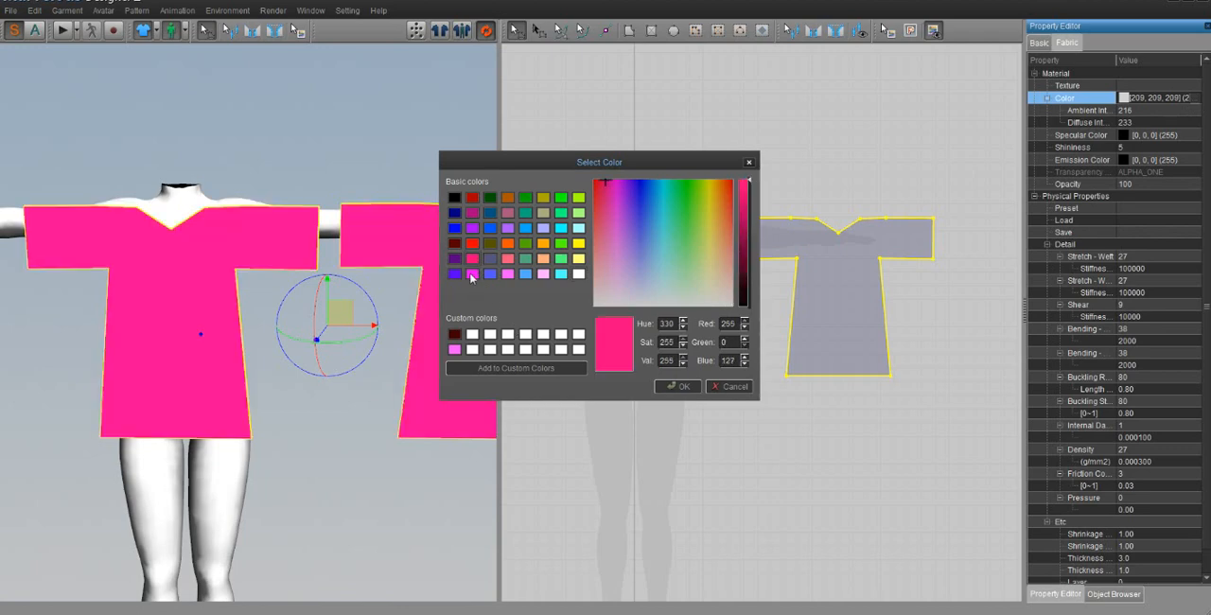
left_click(472, 274)
left_click(472, 243)
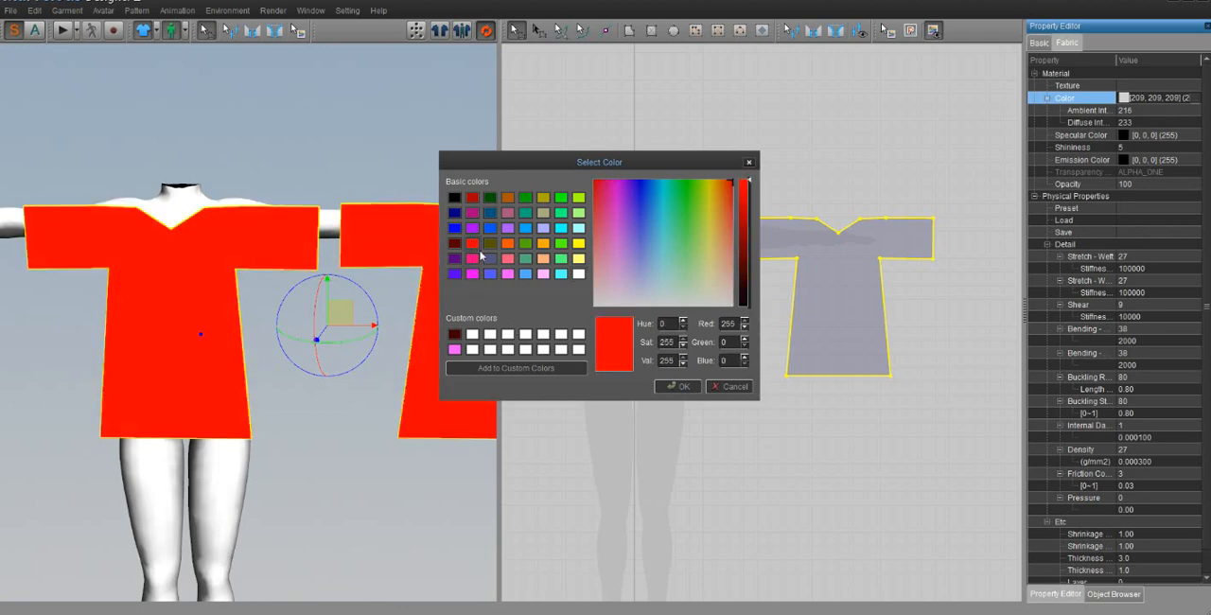
left_click(561, 274)
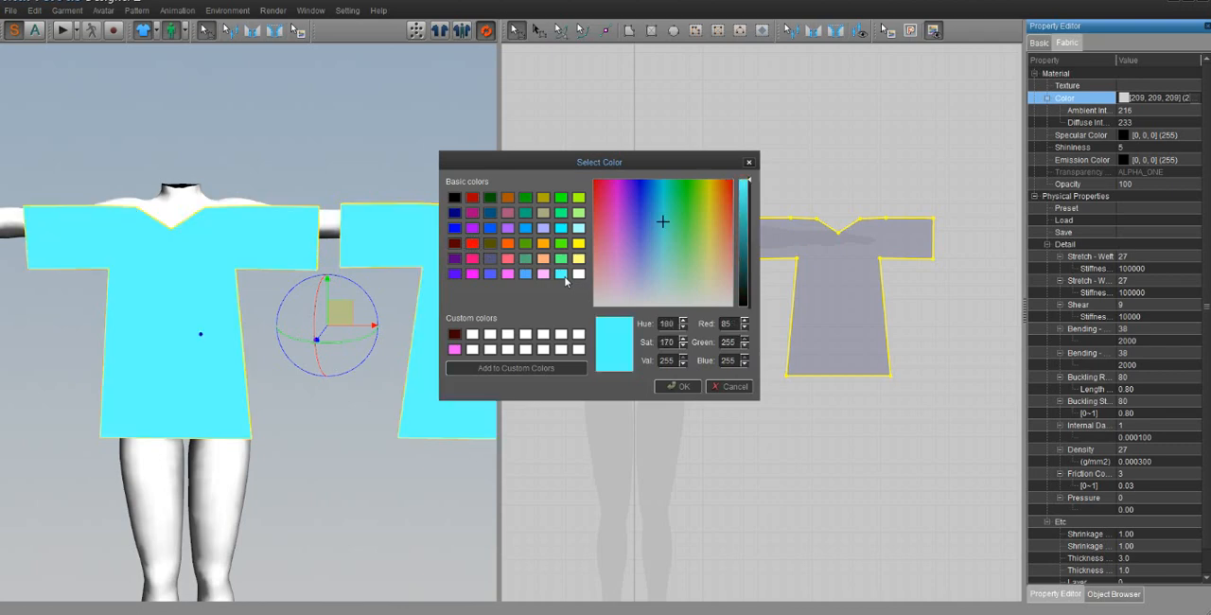
left_click(543, 258)
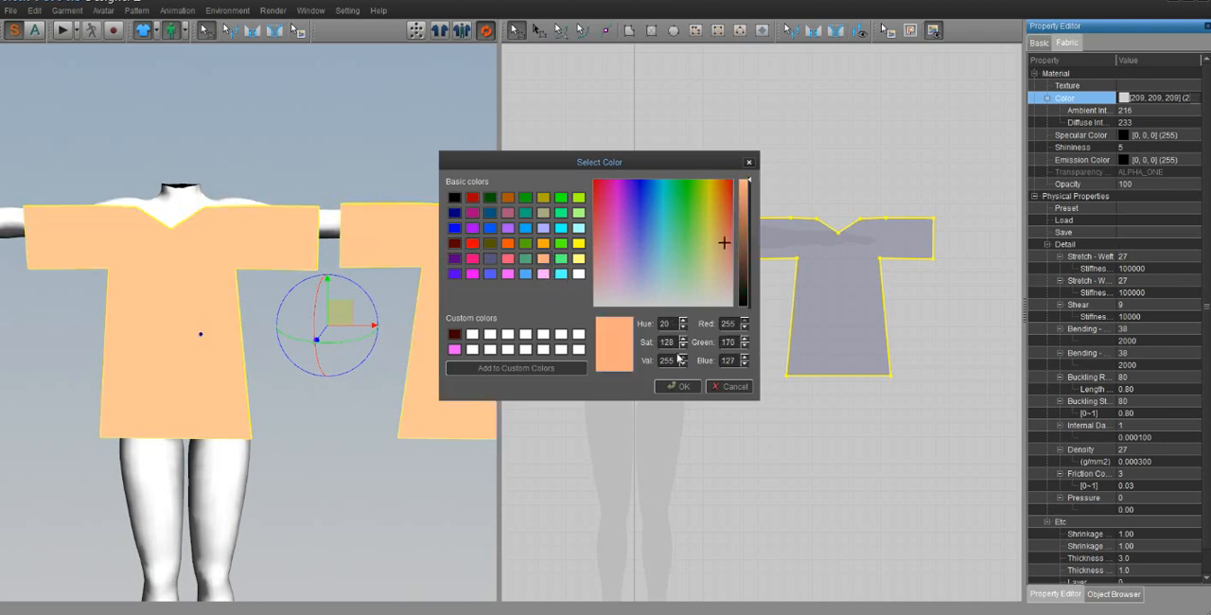
left_click(673, 386)
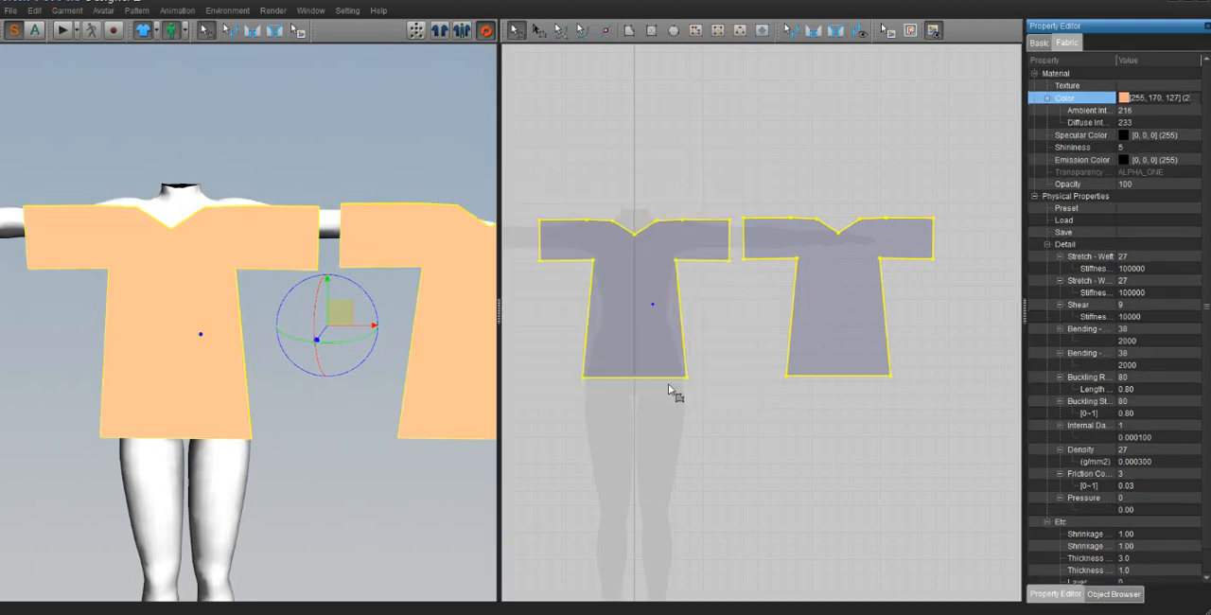
right_click_drag(281, 303, 216, 297)
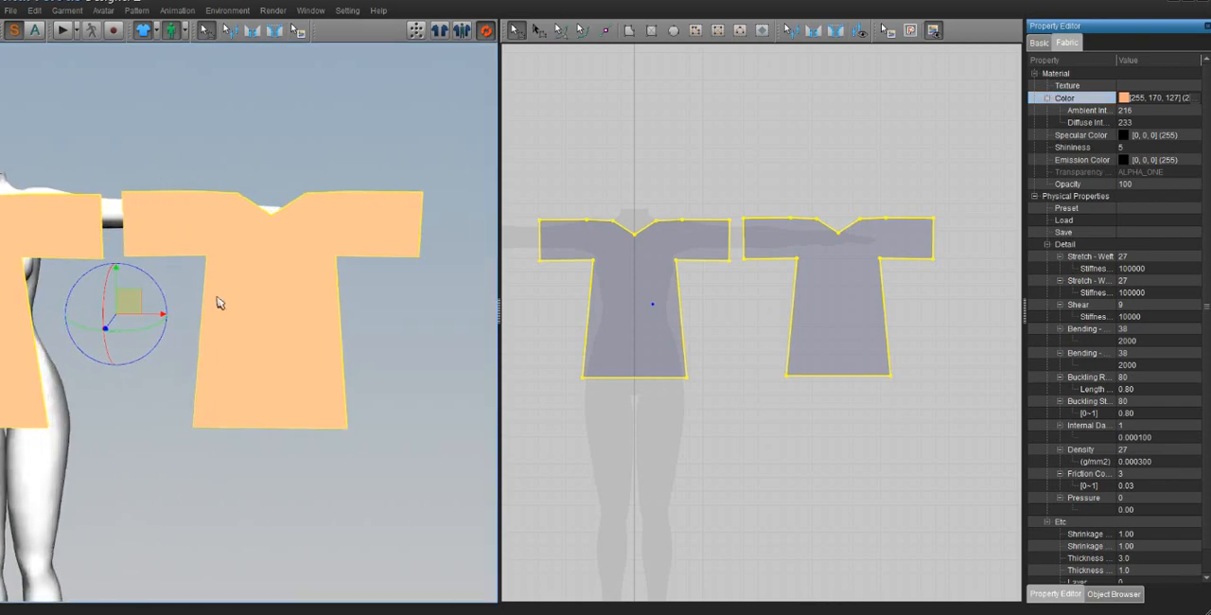
left_click(723, 130)
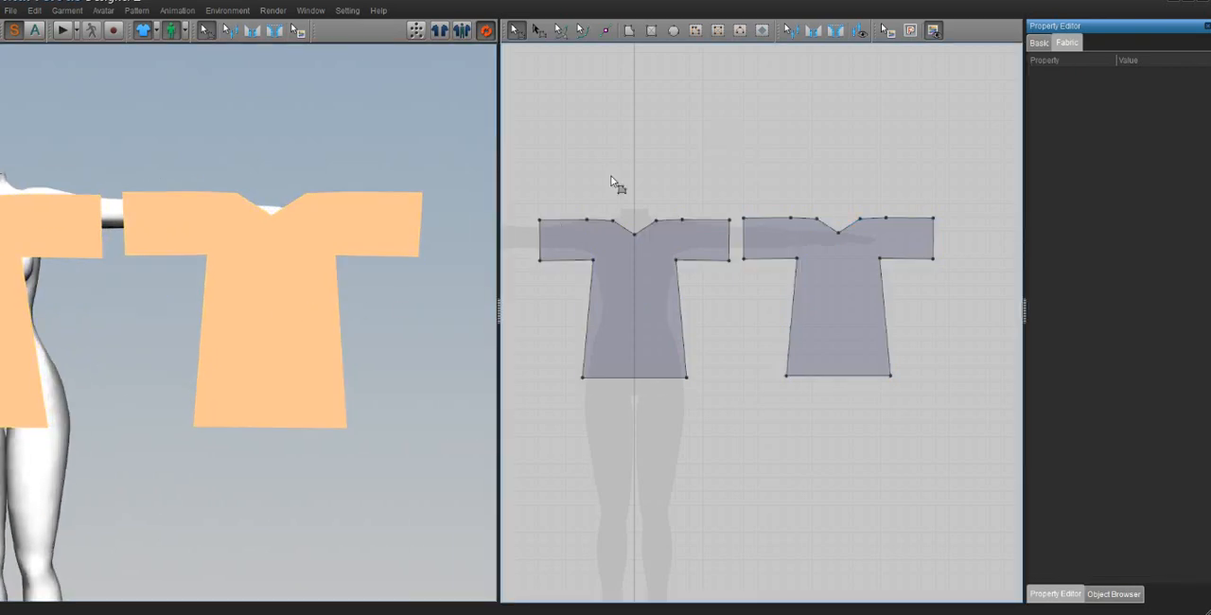
Step: Delete the V-neck point on the duplicated shirt pattern to straighten its neckline
left_click(839, 233)
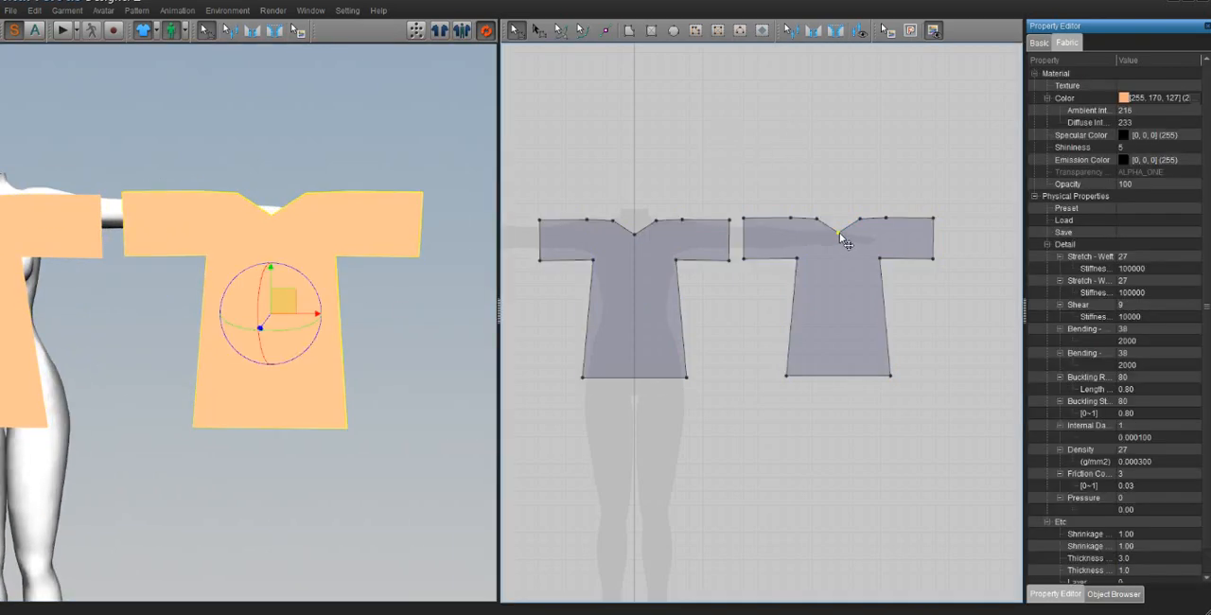
key("Delete")
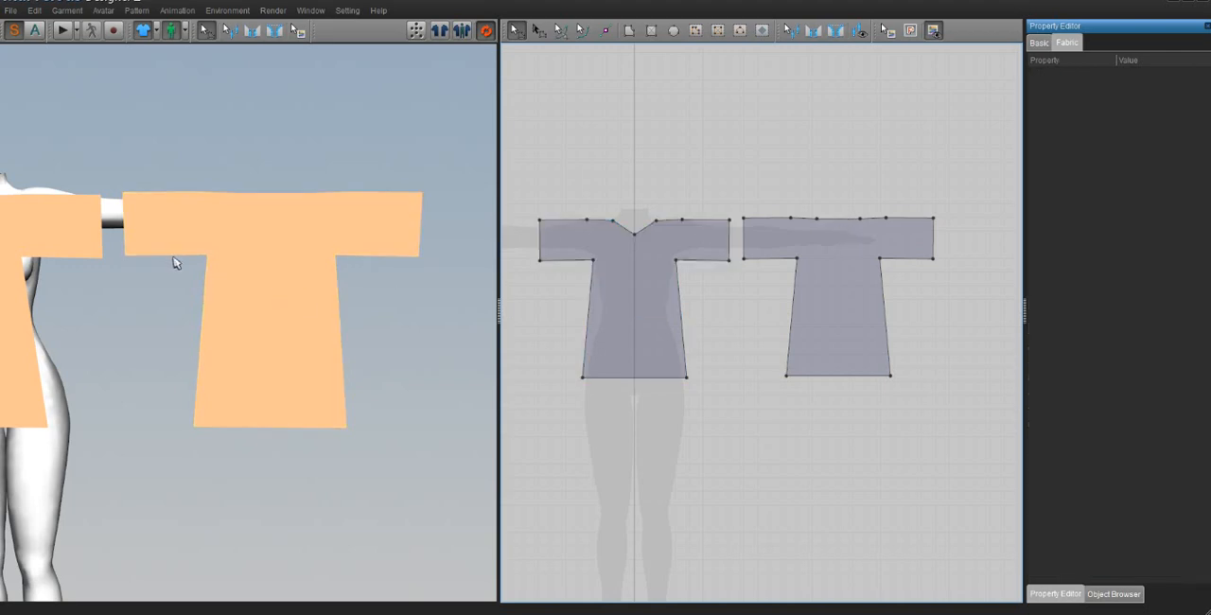
Step: Select the two cloth pieces alternately around the avatar to tell the front and back of the shirt apart
middle_click_drag(187, 244, 292, 250)
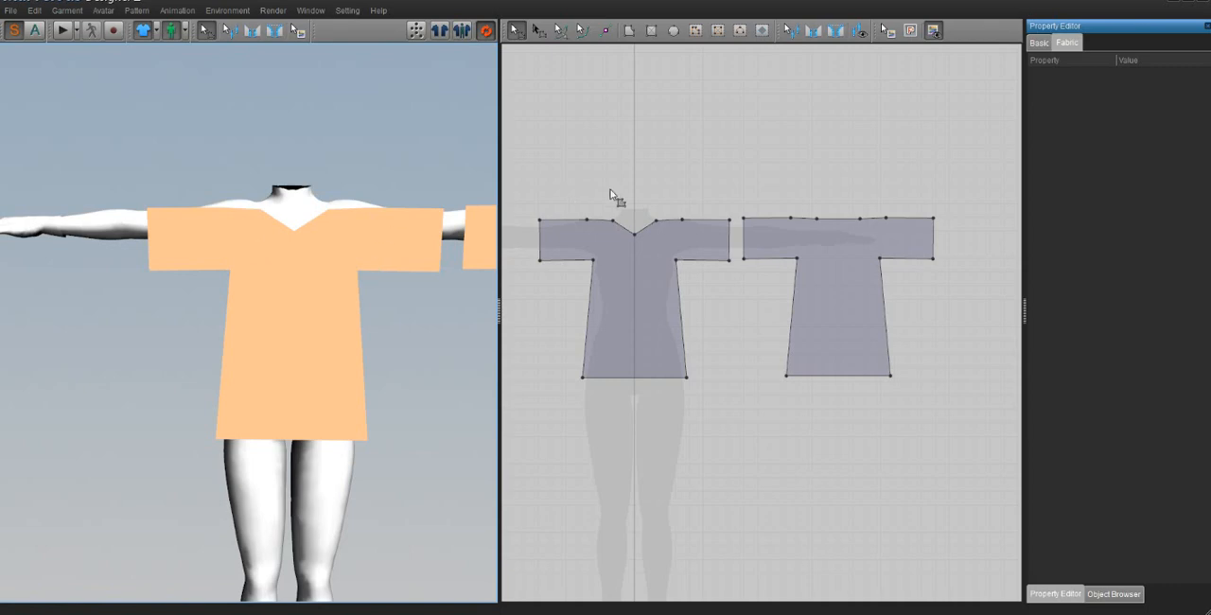
scroll(448, 326, "down", 3)
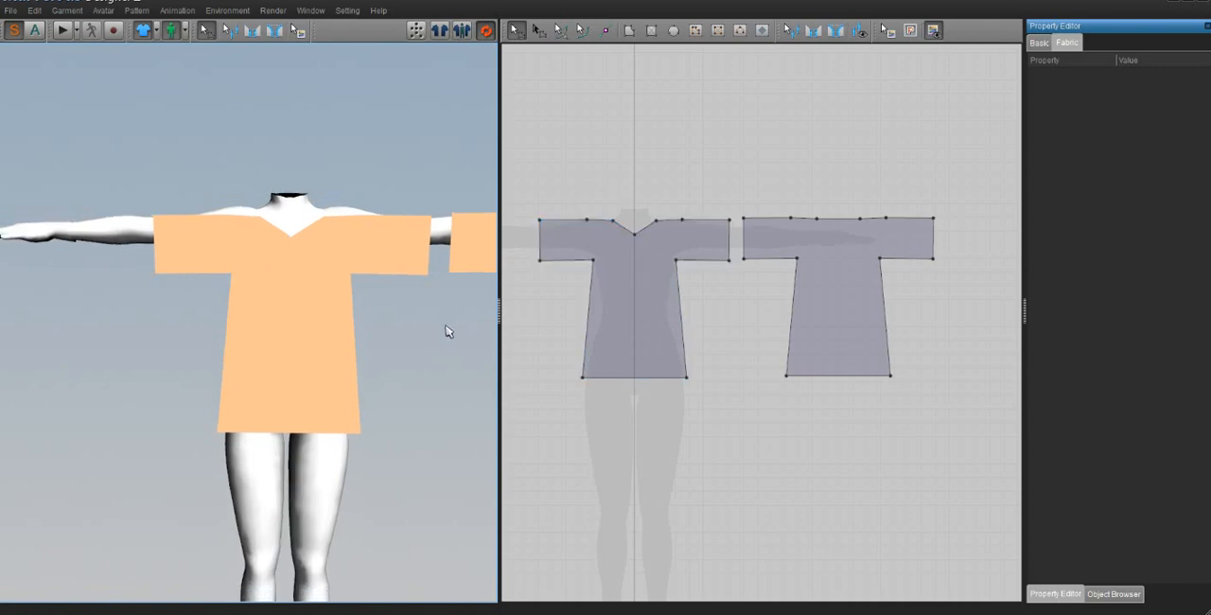
middle_click_drag(422, 341, 384, 347)
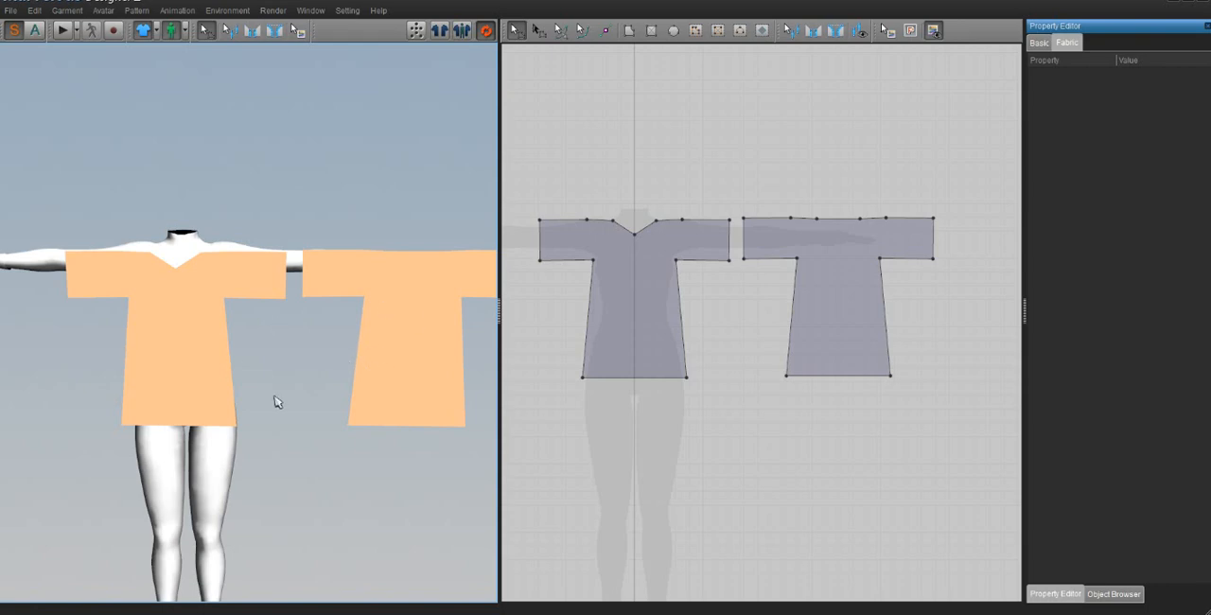
left_click(195, 327)
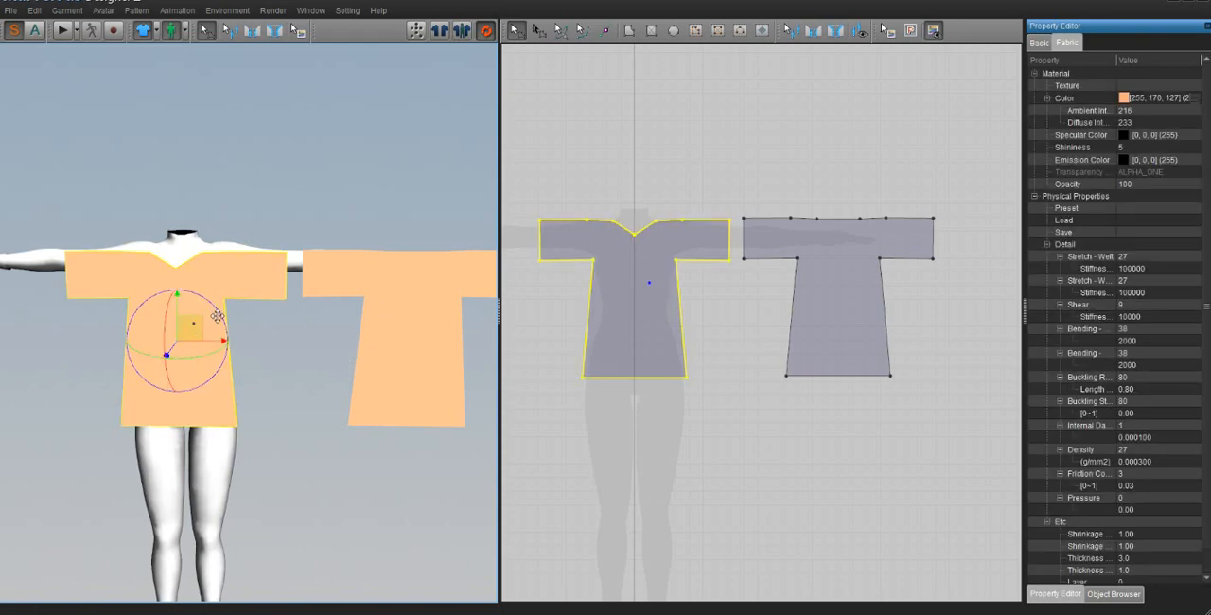
left_click(395, 295)
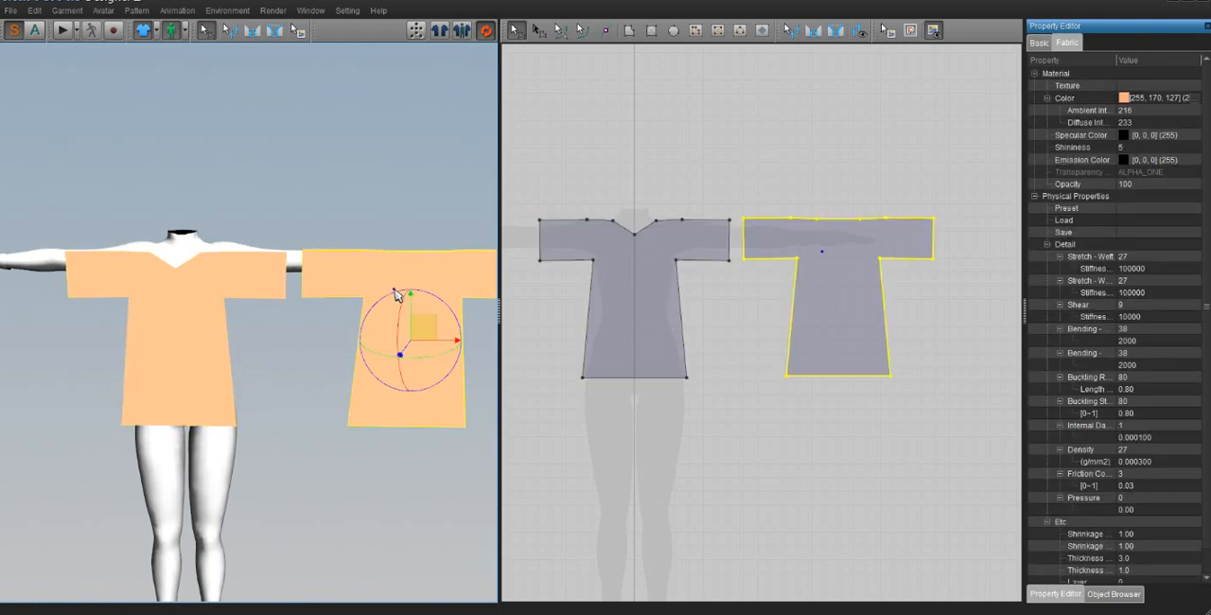
left_click(224, 320)
left_click(366, 281)
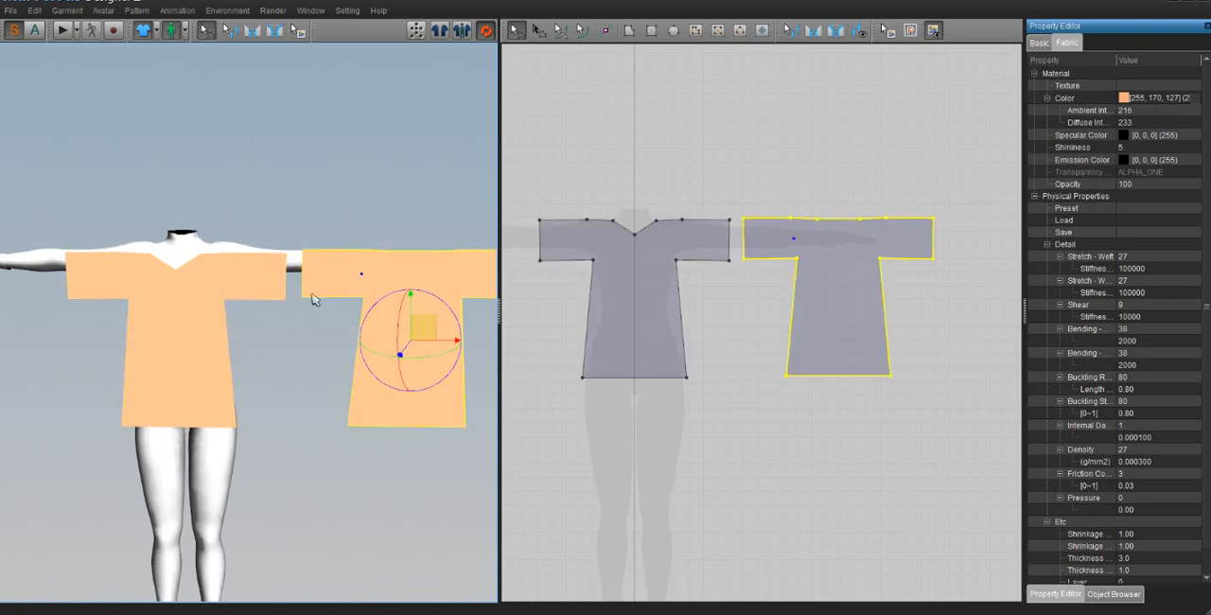
left_click(191, 312)
Step: Move the straight-neck shirt piece in 3D from beside the avatar to behind its back
left_click(359, 279)
left_click_drag(423, 326, 187, 257)
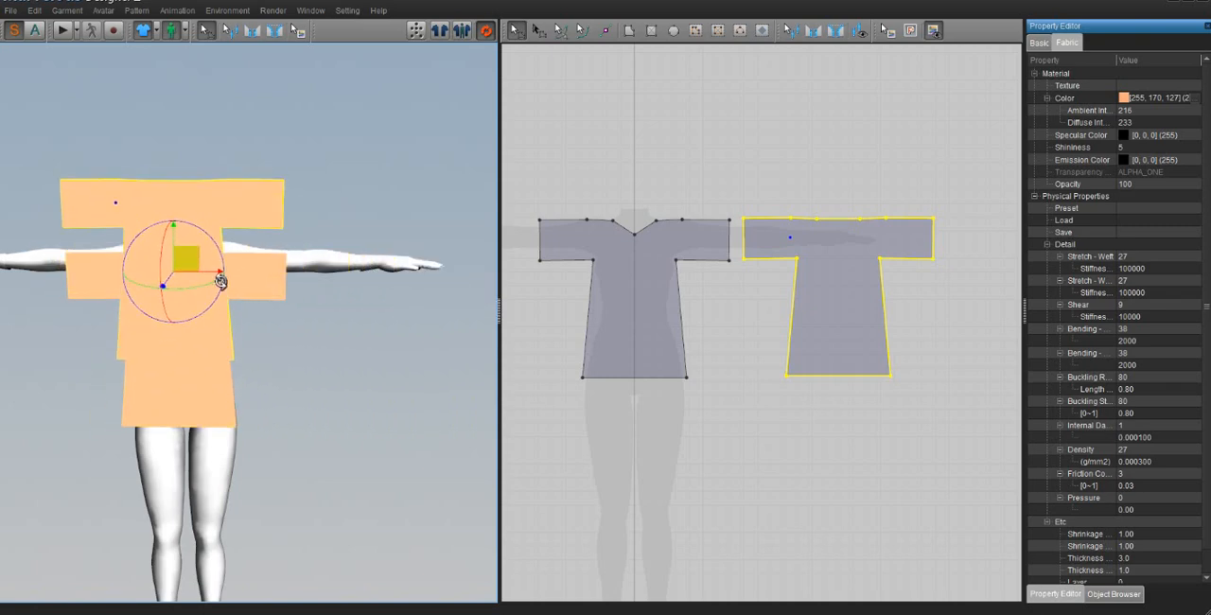
right_click_drag(222, 279, 87, 257)
left_click_drag(147, 251, 251, 303)
right_click_drag(242, 310, 318, 318)
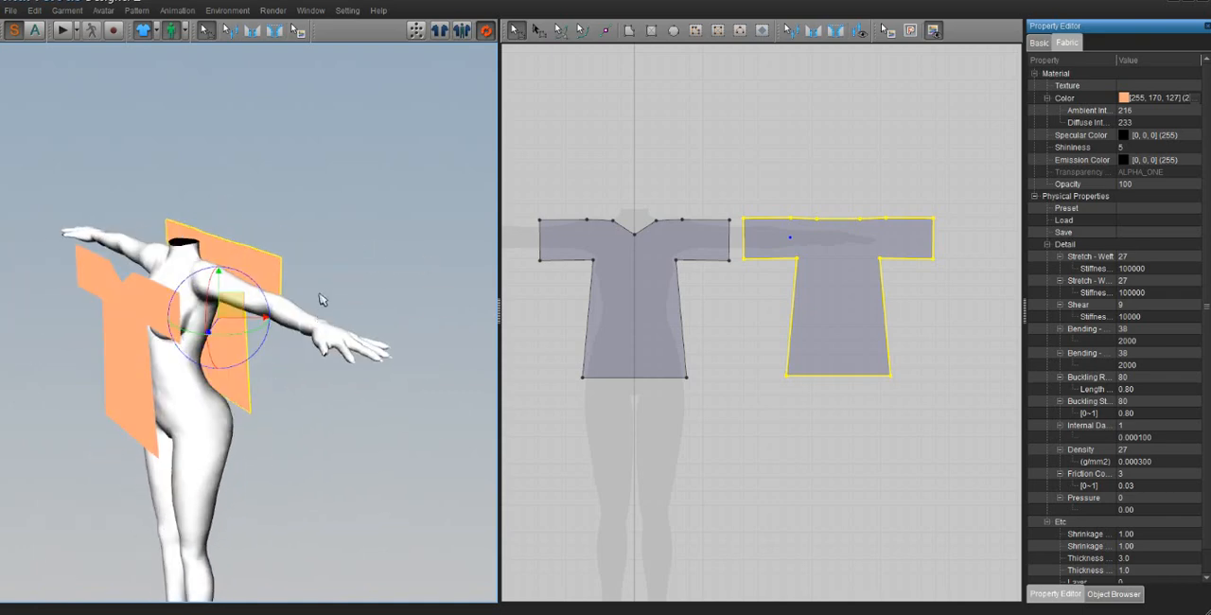
right_click_drag(236, 305, 261, 307)
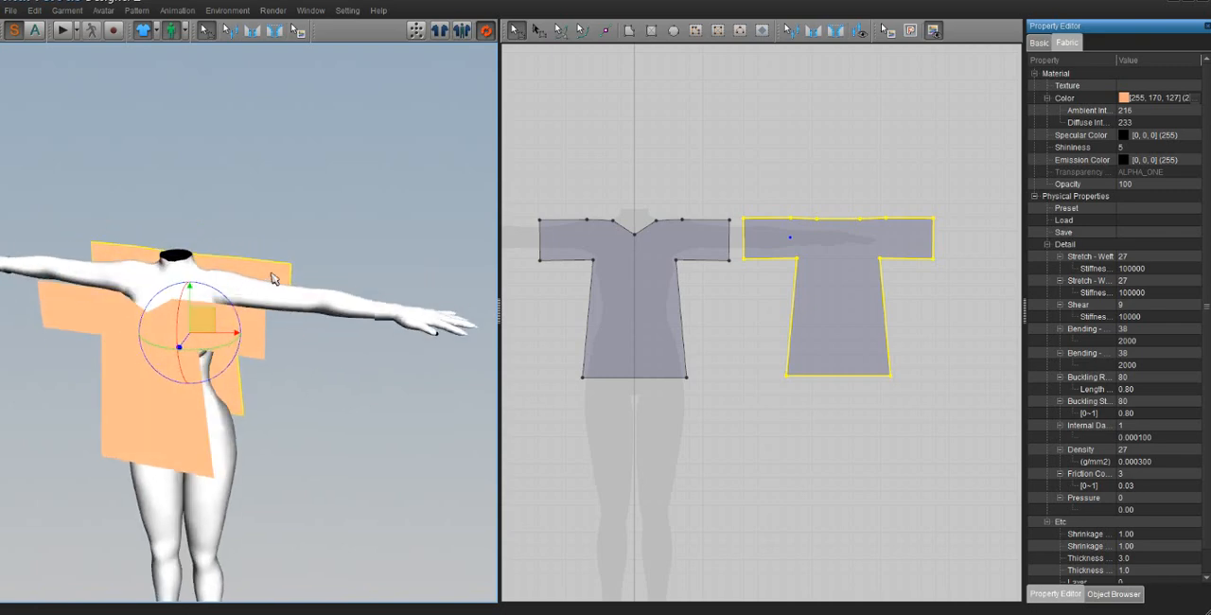
Step: Flip the back shirt piece horizontally in 3D so its outer side faces away from the avatar, and check it from behind
right_click(269, 273)
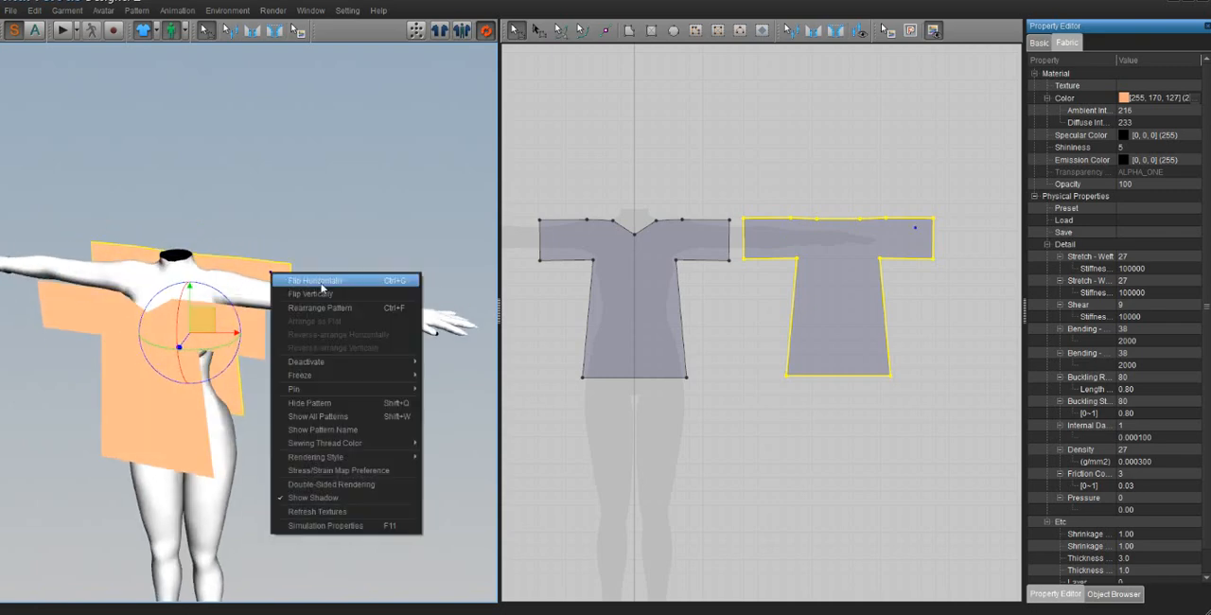
left_click(328, 289)
right_click_drag(330, 287, 152, 244)
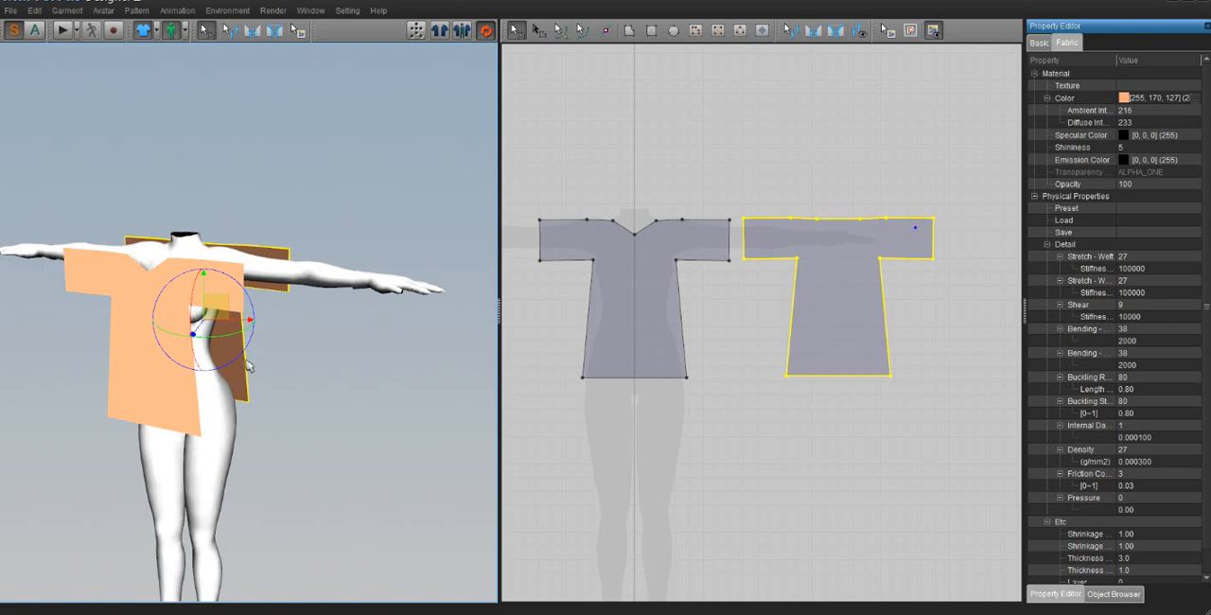
right_click_drag(249, 366, 33, 338)
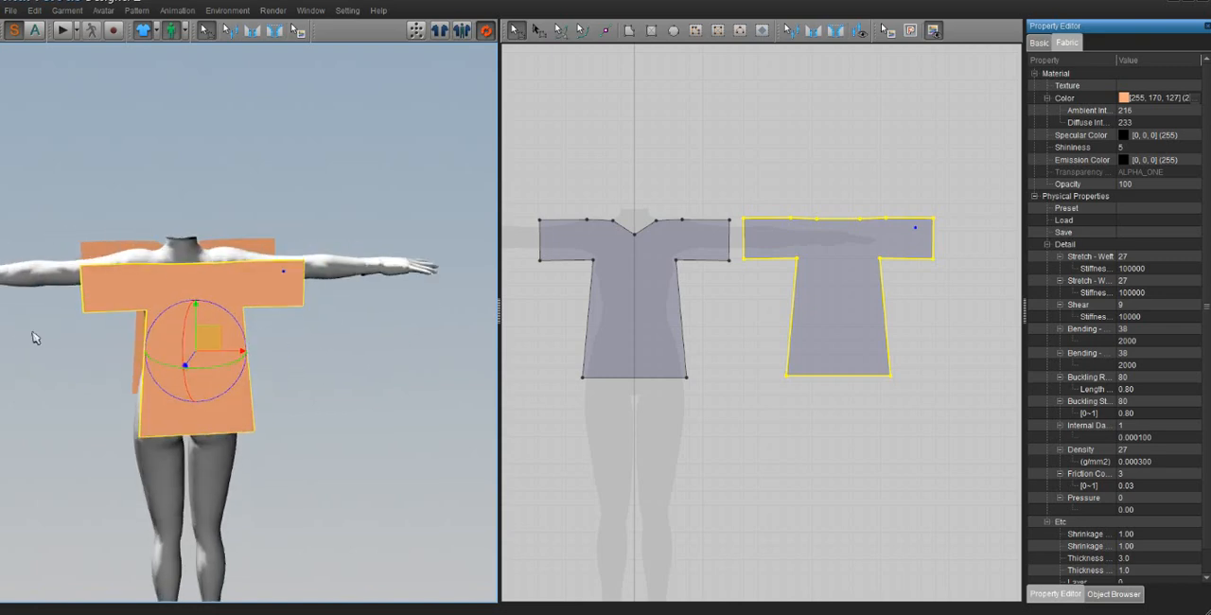
right_click_drag(185, 343, 227, 370)
right_click_drag(363, 427, 315, 343)
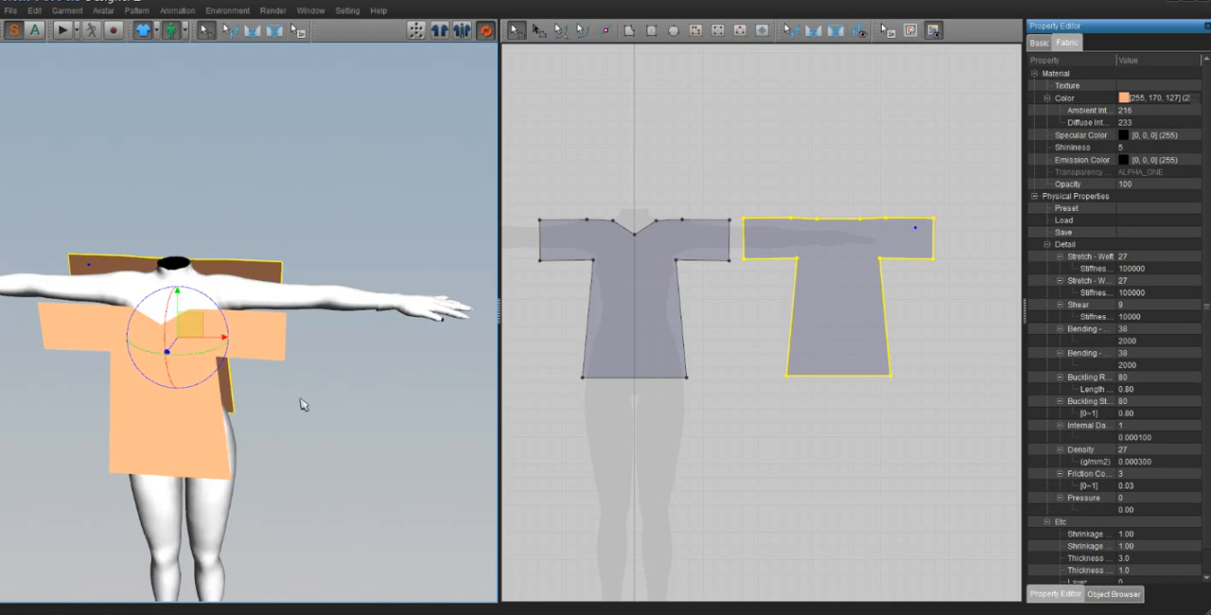
right_click_drag(301, 405, 367, 386)
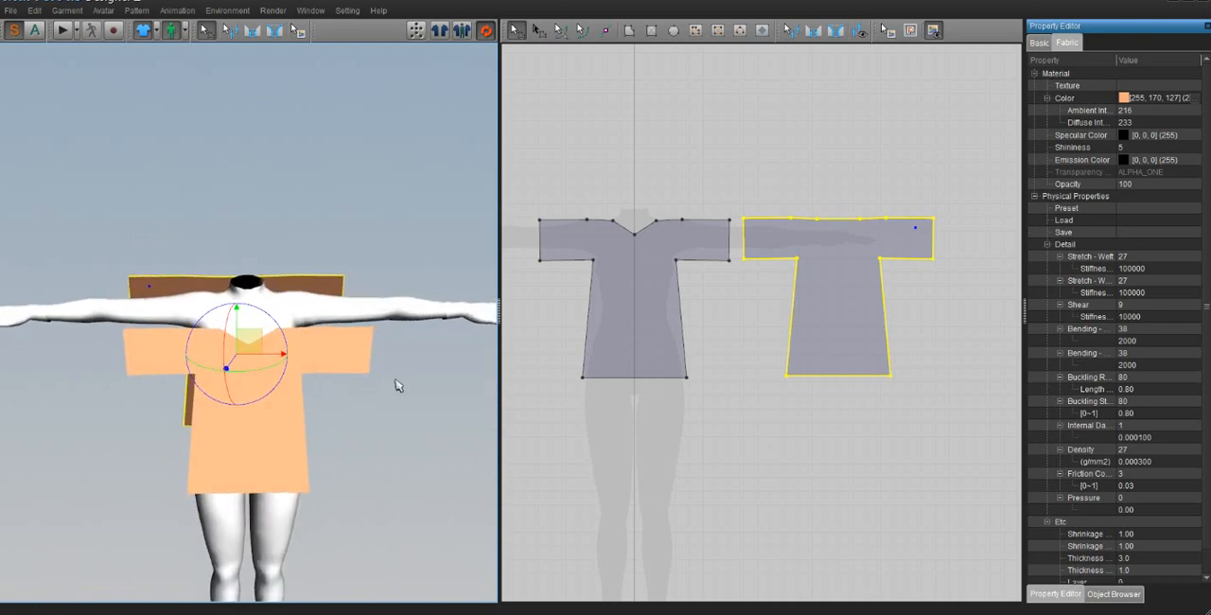
Step: Sew the upper sleeve edge of the front piece to the matching back sleeve edge with Segment Sewing, keeping the stitches uncrossed
left_click(252, 37)
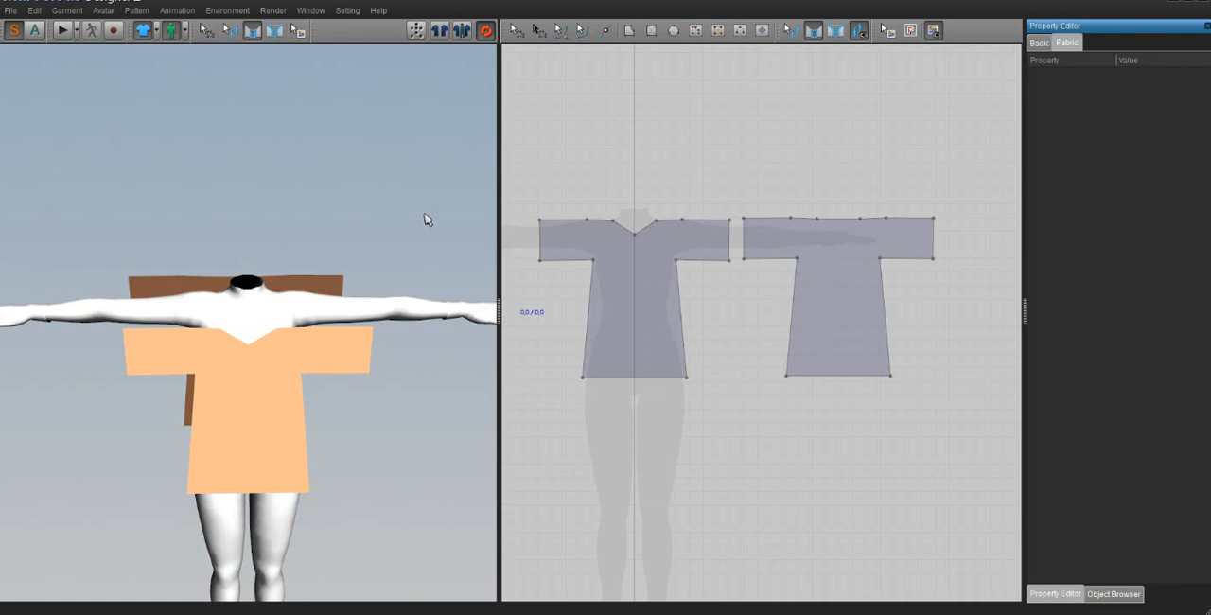
left_click(254, 38)
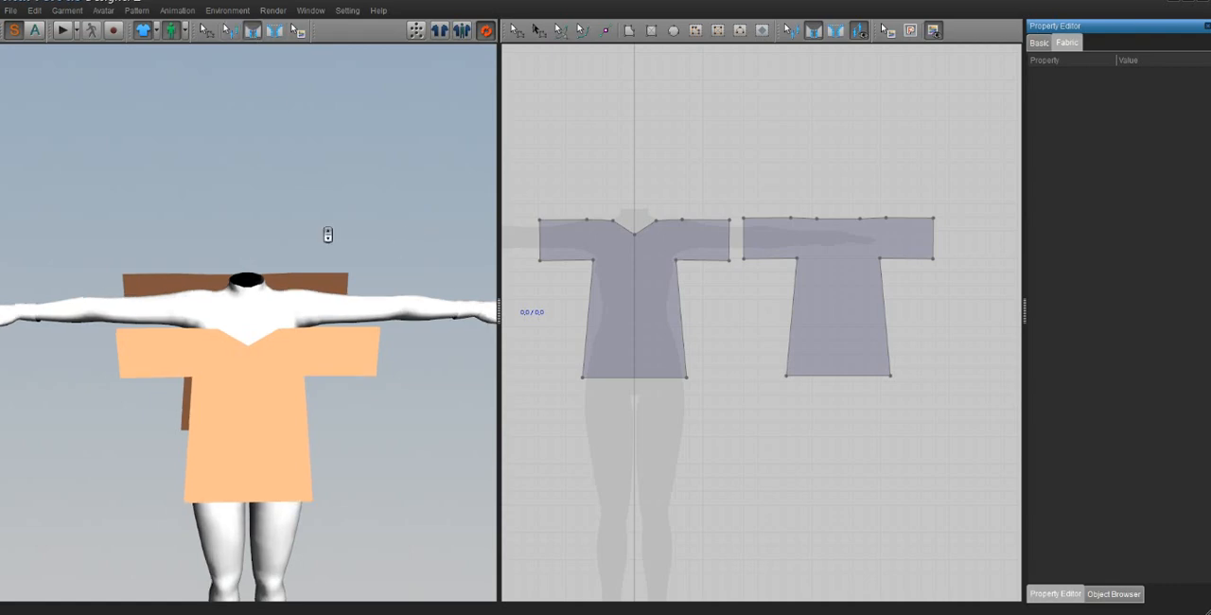
scroll(327, 233, "up", 5)
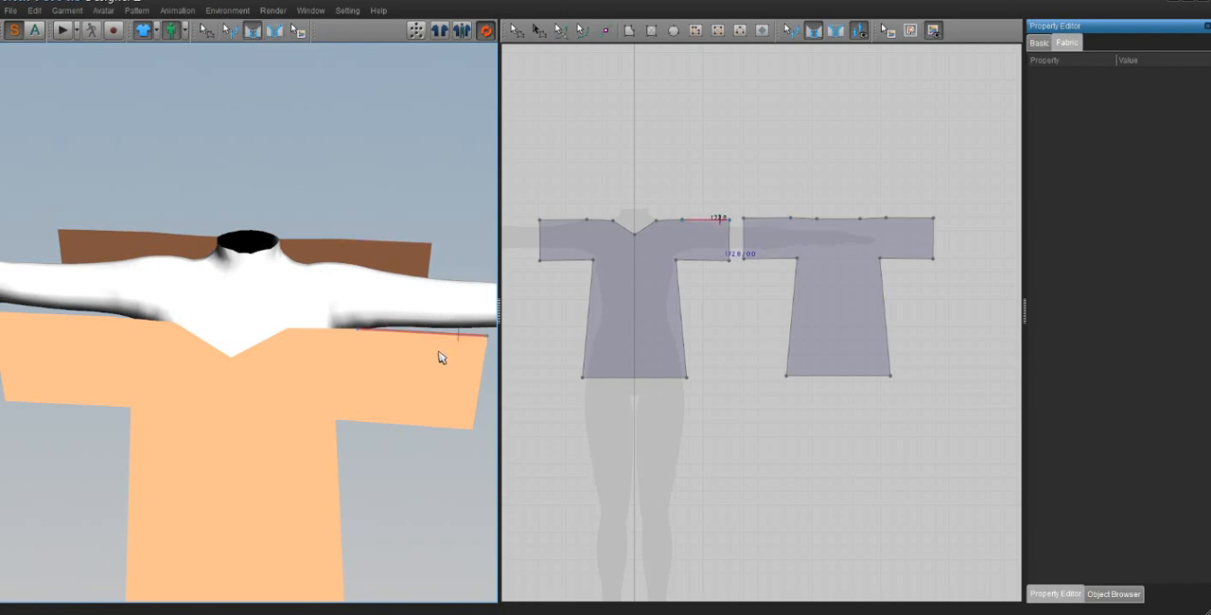
middle_click_drag(444, 356, 419, 351)
right_click_drag(419, 352, 417, 363)
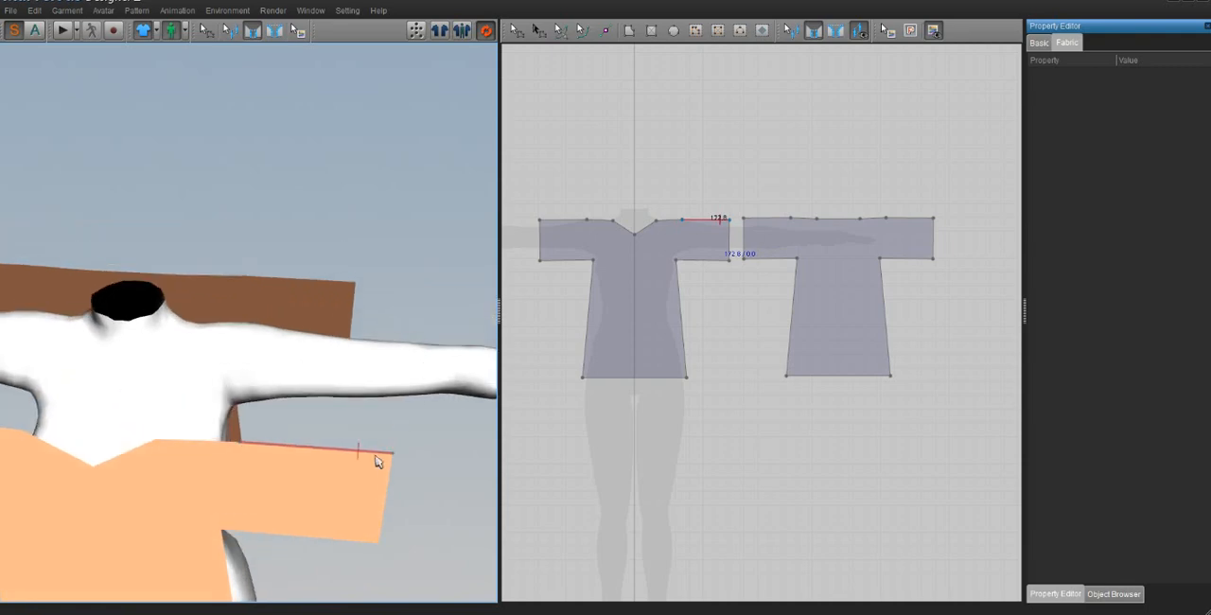
left_click(304, 465)
left_click(296, 303)
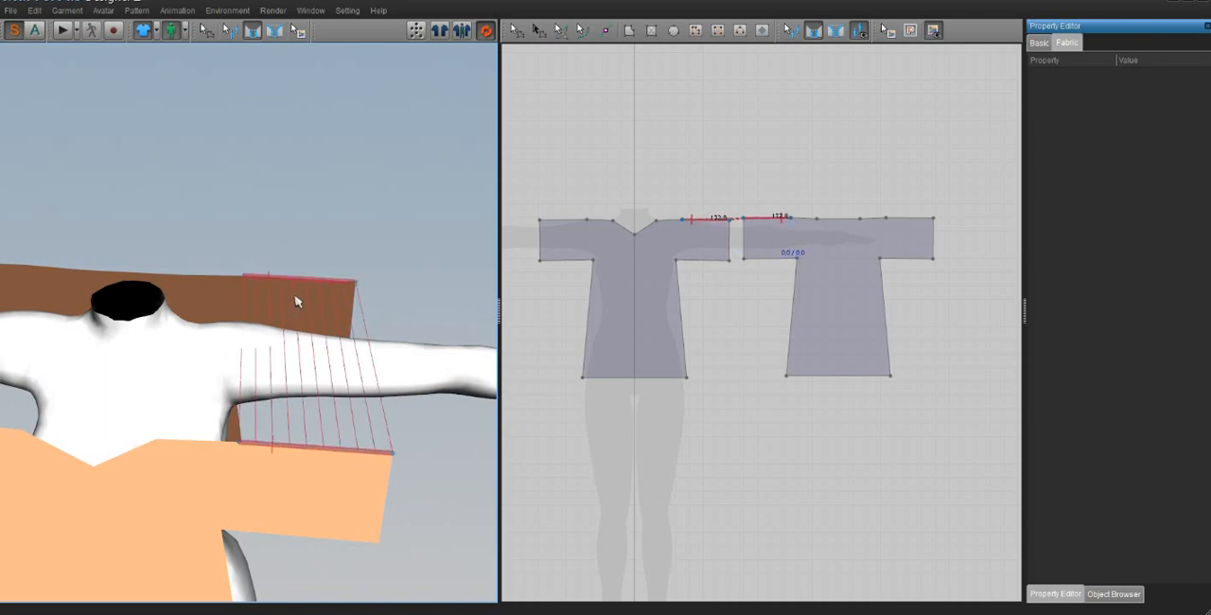
Step: Try sewing the front shoulder edge between neckline and sleeve to the matching back edge with opposing stitch directions
right_click_drag(297, 302, 321, 379)
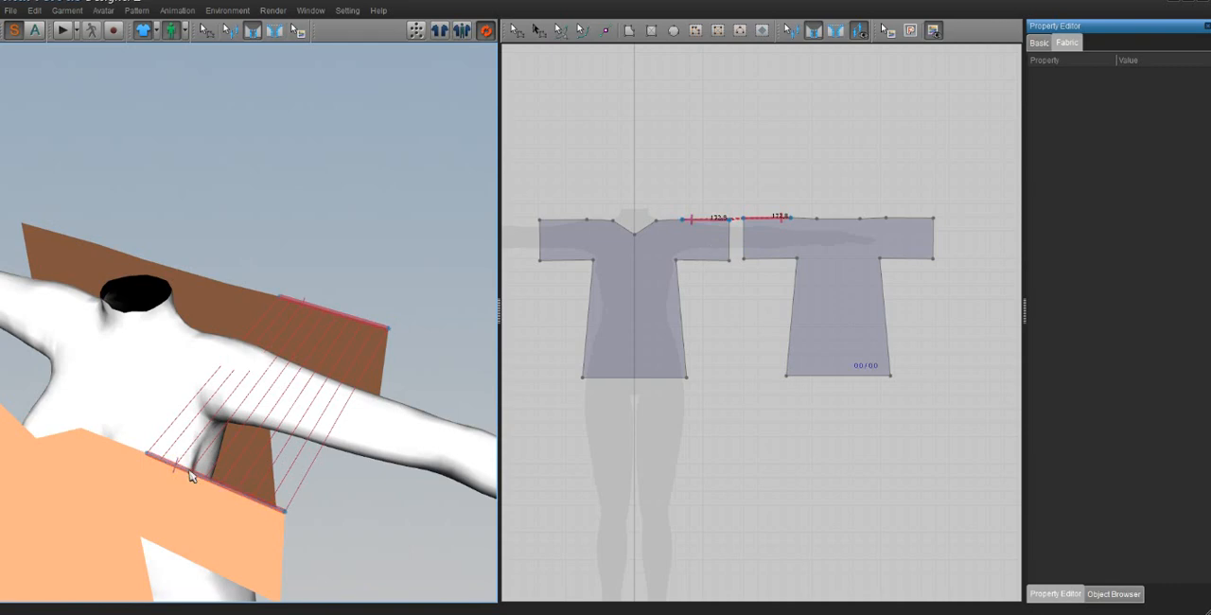
right_click_drag(189, 476, 267, 427)
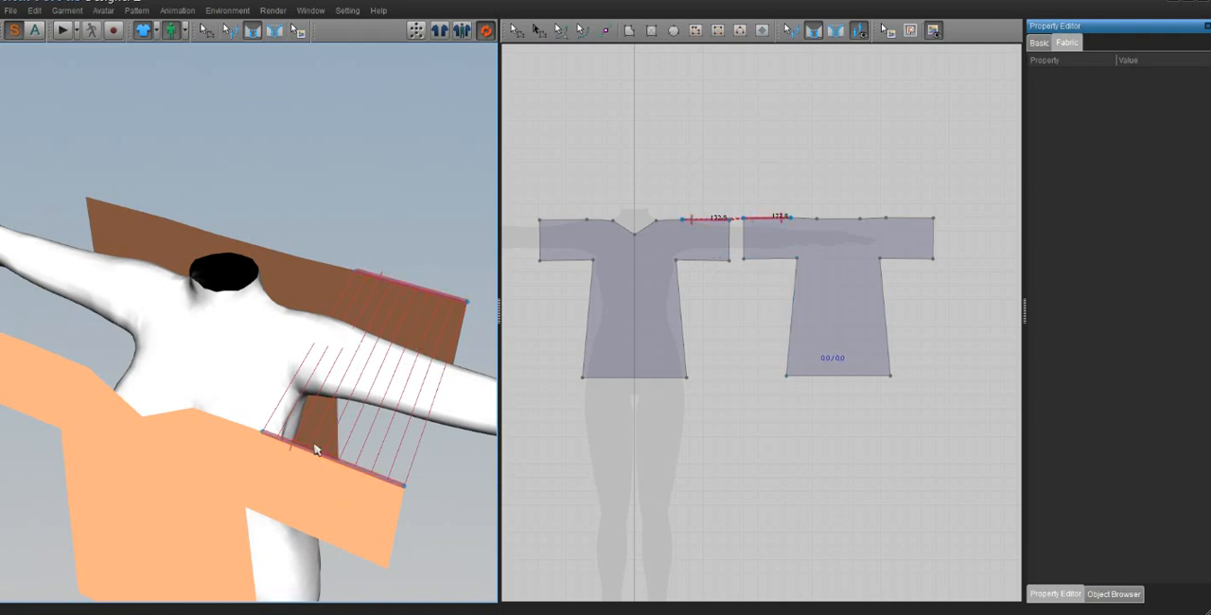
right_click_drag(391, 370, 402, 363)
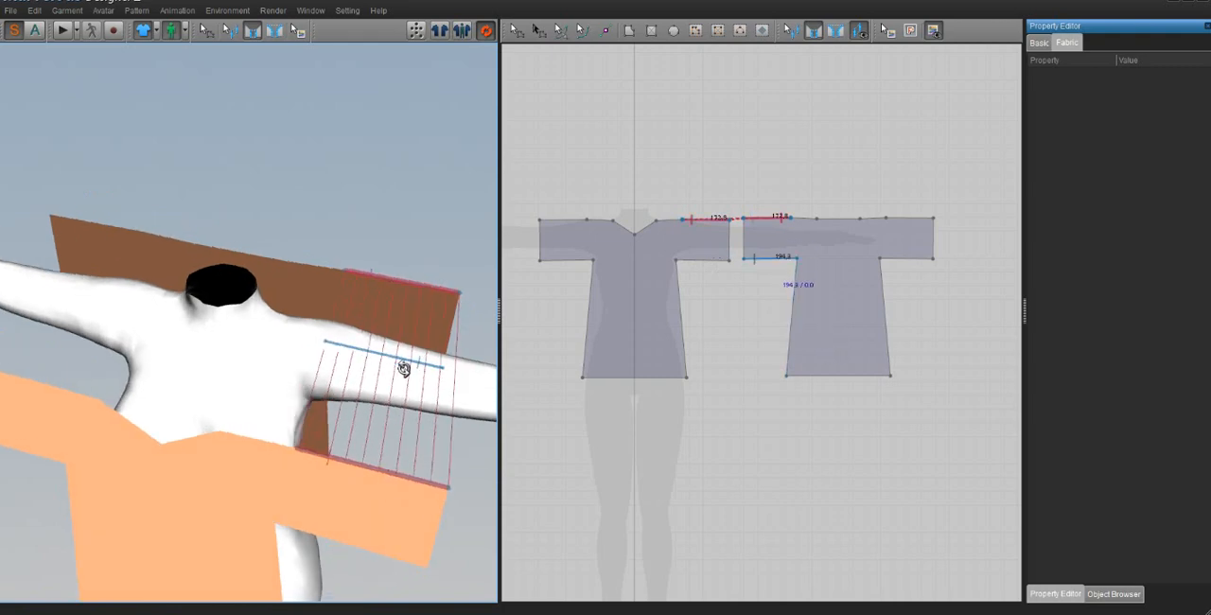
left_click(272, 456)
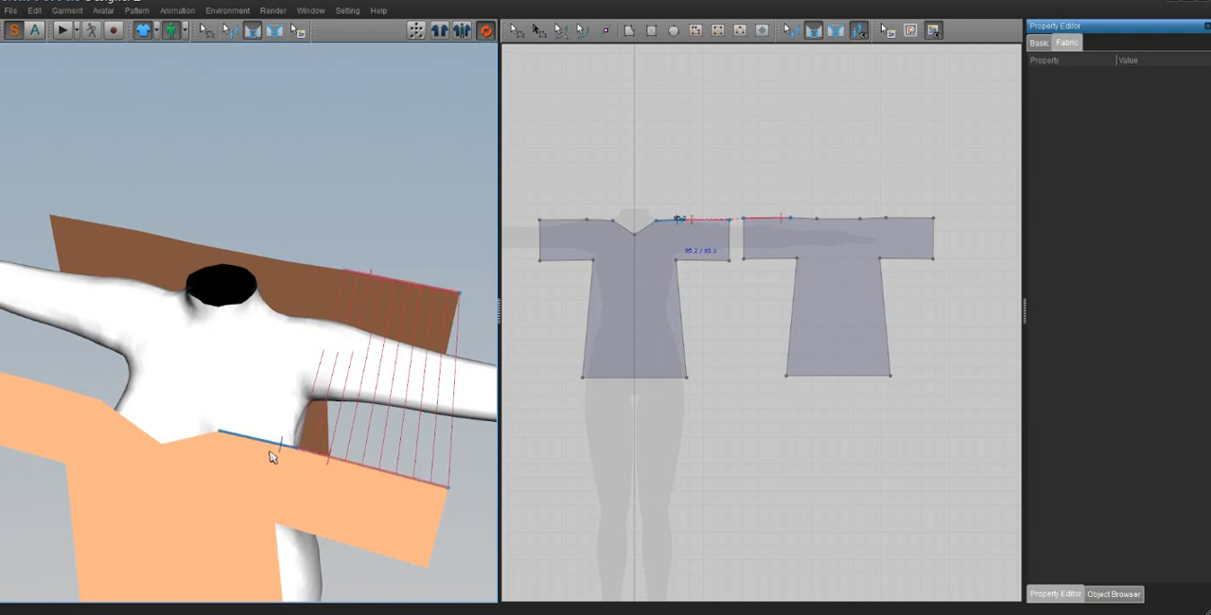
left_click(317, 283)
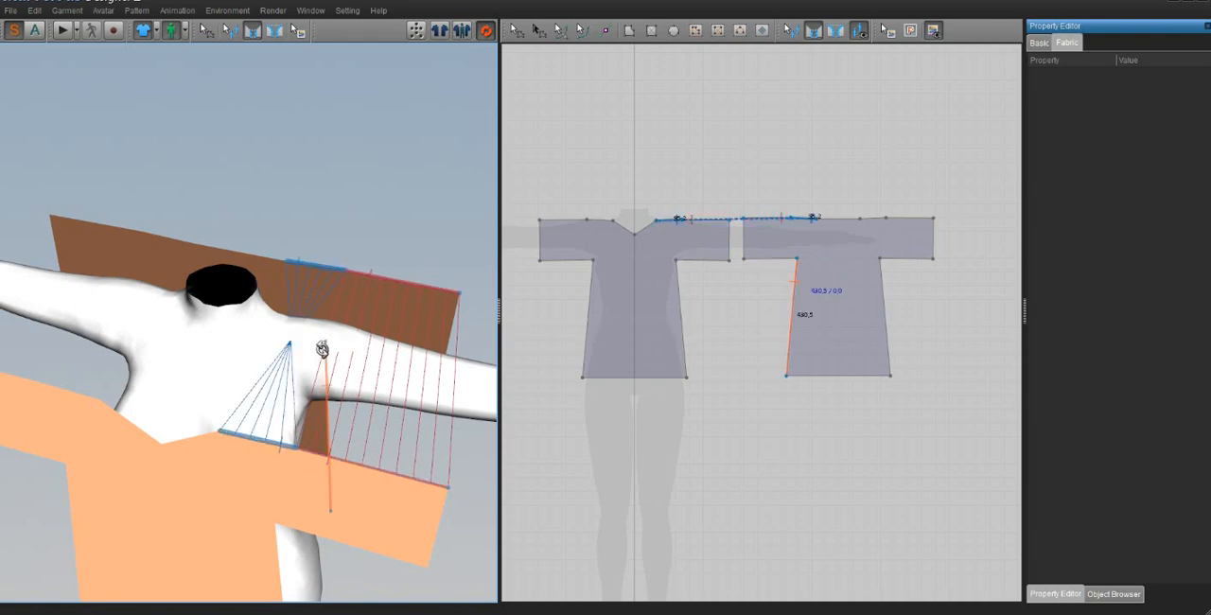
Step: Examine the direction of the stitch lines along the shoulder seam and the adjacent sleeve seam up close
mouse_move(322, 349)
right_mouse_down()
mouse_move(293, 352)
mouse_move(293, 341)
mouse_move(333, 347)
right_mouse_up()
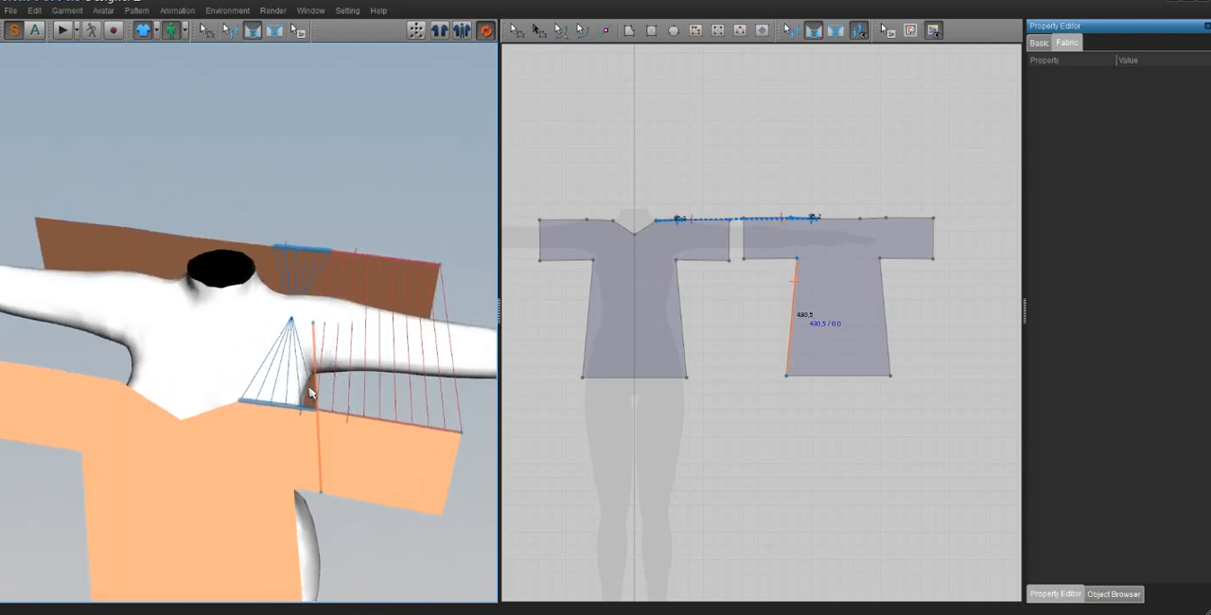
middle_click_drag(282, 398, 256, 404)
scroll(262, 405, "up", 3)
scroll(257, 412, "up", 5)
scroll(263, 411, "down", 3)
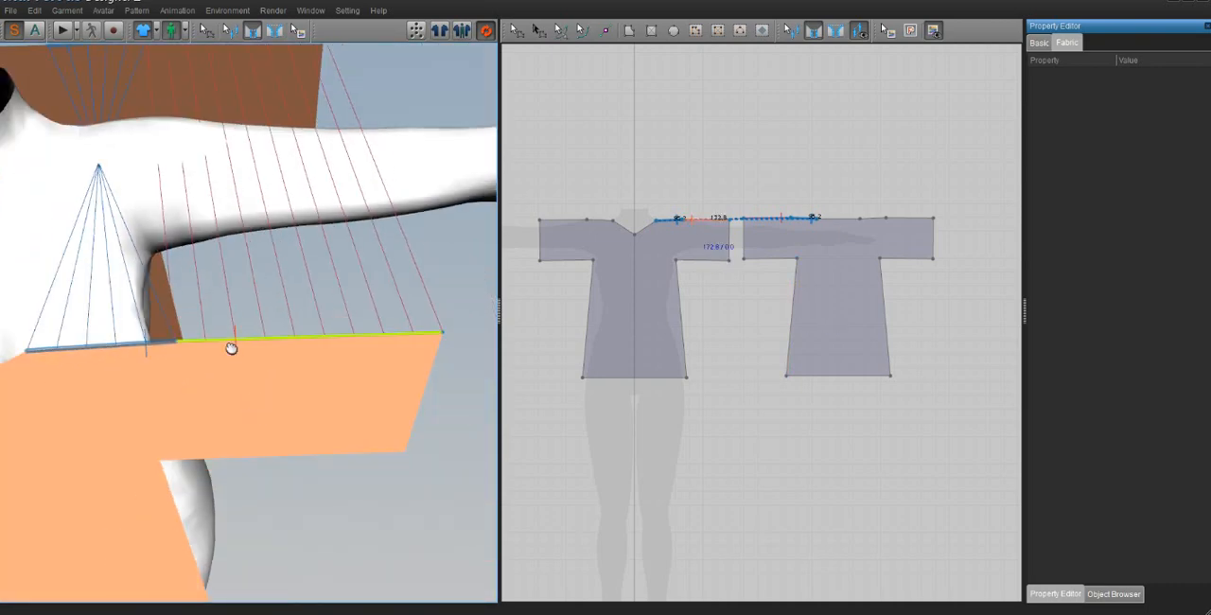
middle_click_drag(230, 346, 233, 354)
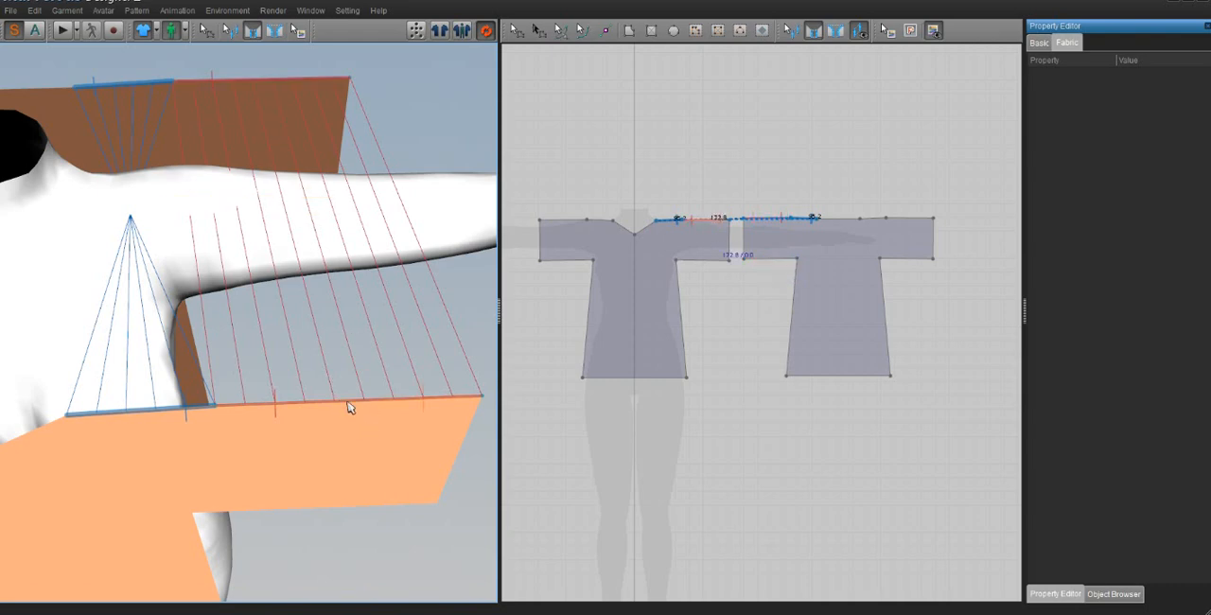
middle_click_drag(233, 270, 243, 272)
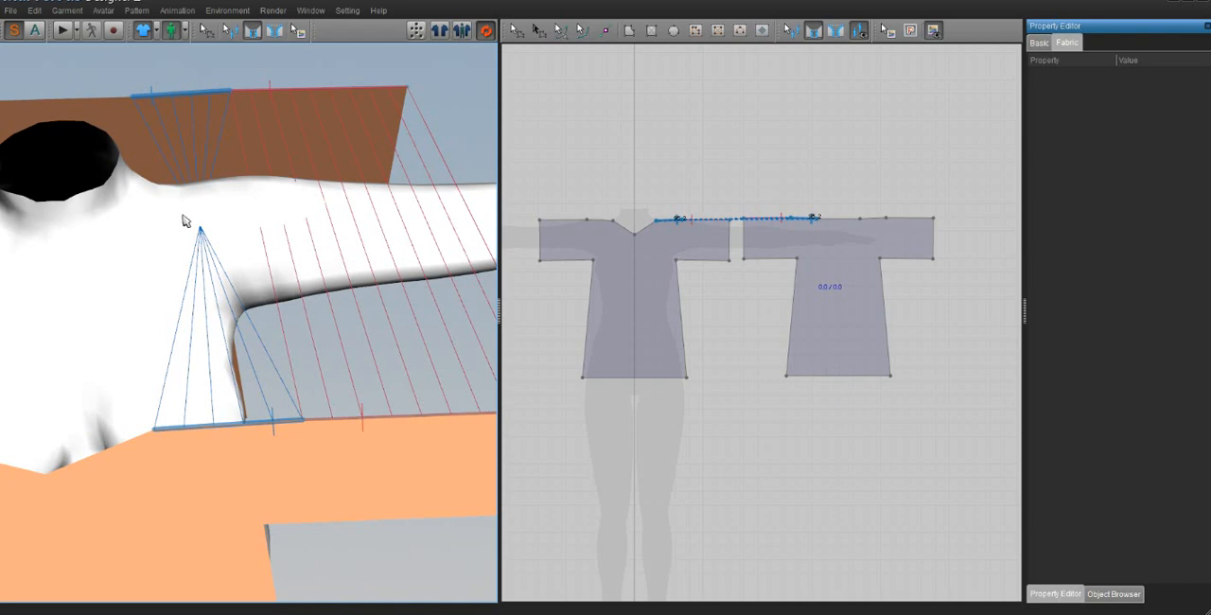
left_click(217, 298)
right_click_drag(217, 301, 222, 303)
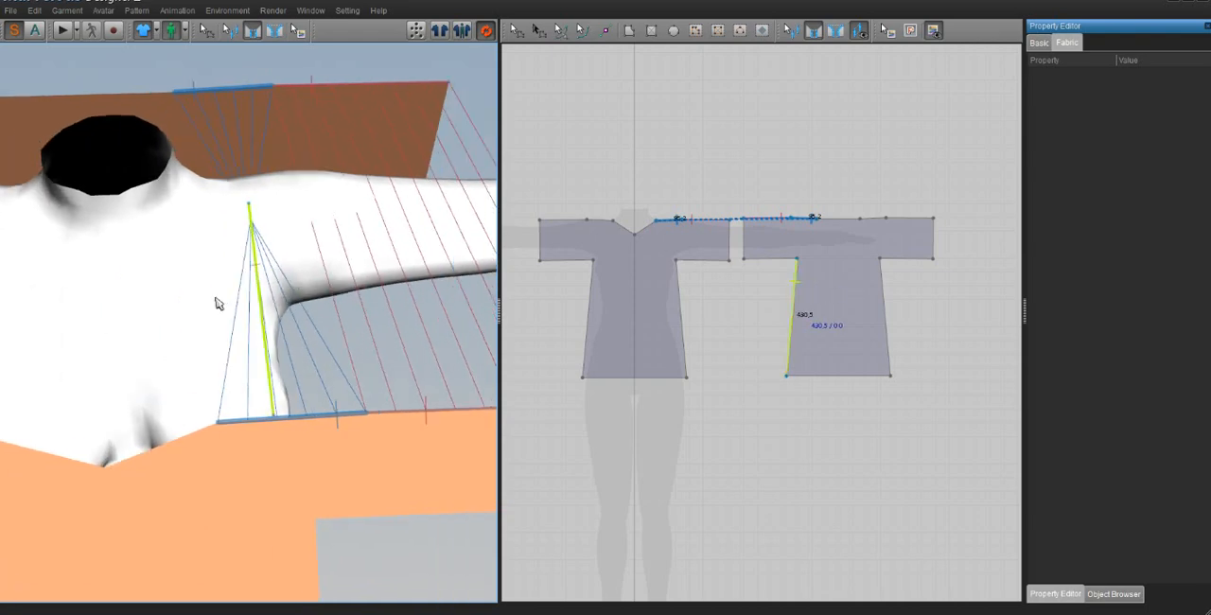
Step: Undo the crossed shoulder seam and try sewing the front and back shoulder edges in matching directions
key("ctrl+z")
key("ctrl+z")
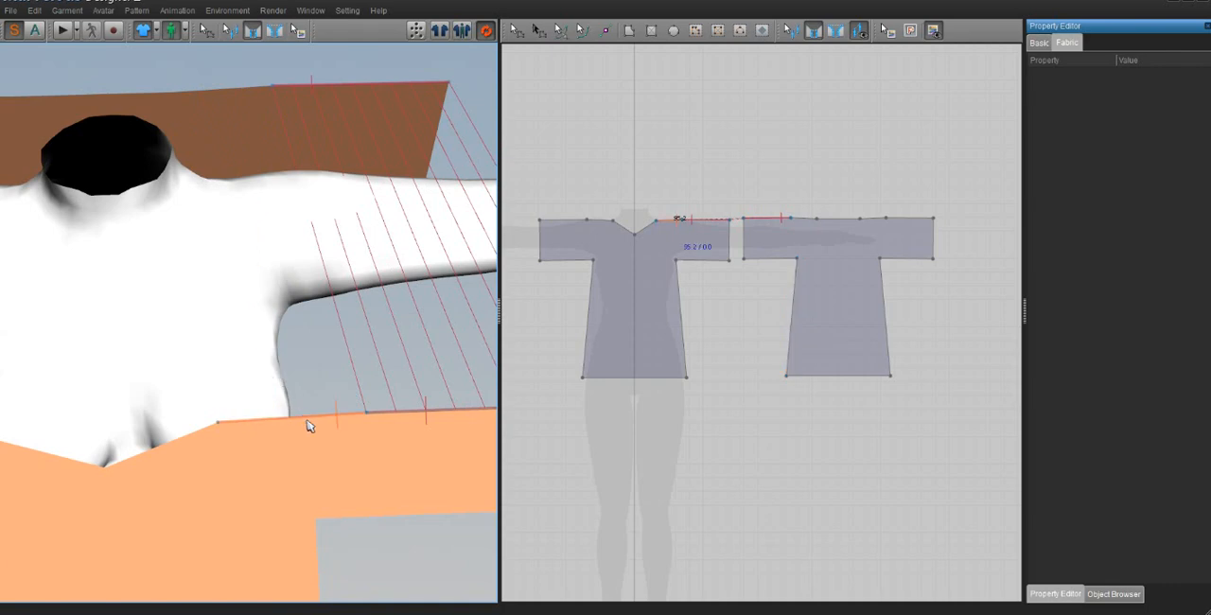
left_click(304, 422)
left_click(251, 91)
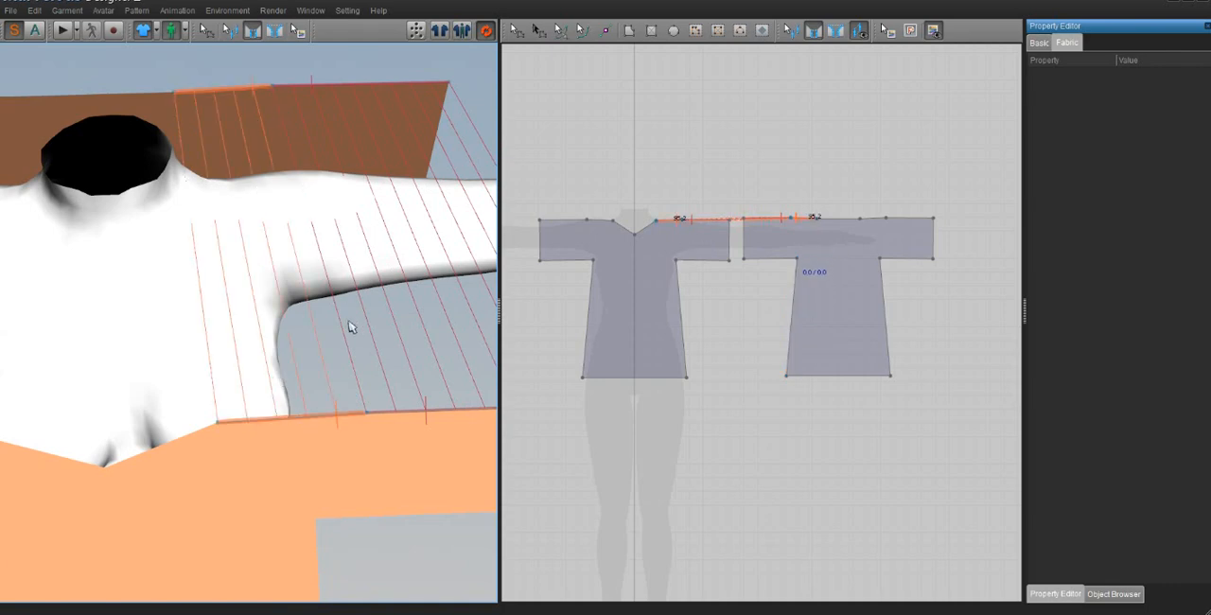
key("ctrl+z")
Step: Sew the front shoulder edge to the back shoulder edge in opposing directions so the stitch lines cross
left_click(325, 416)
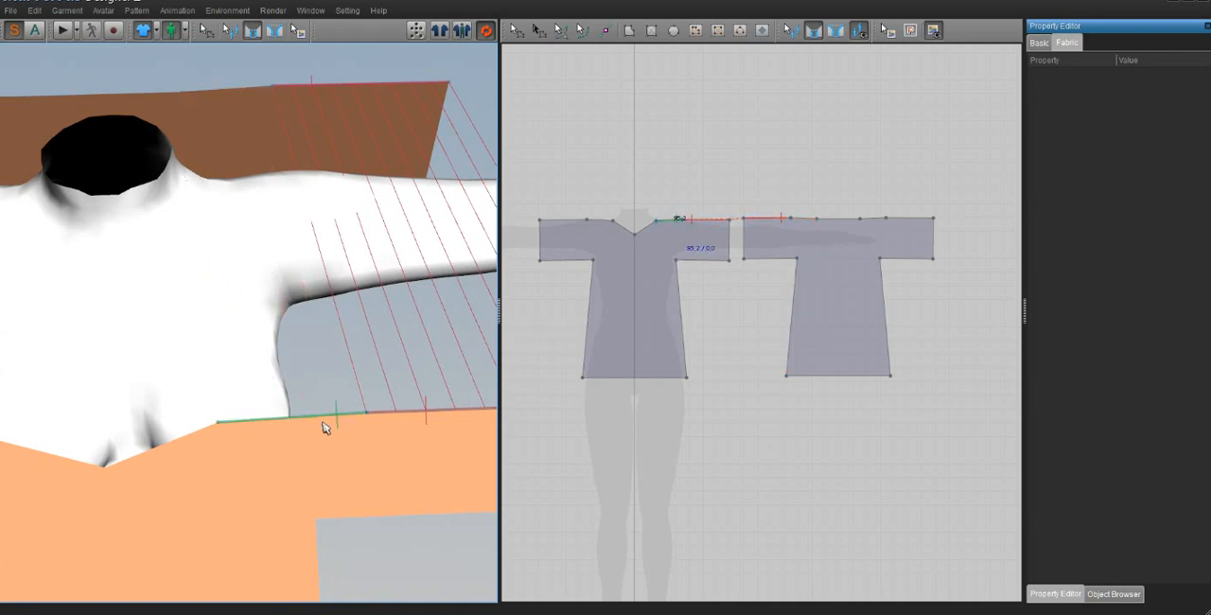
left_click(218, 111)
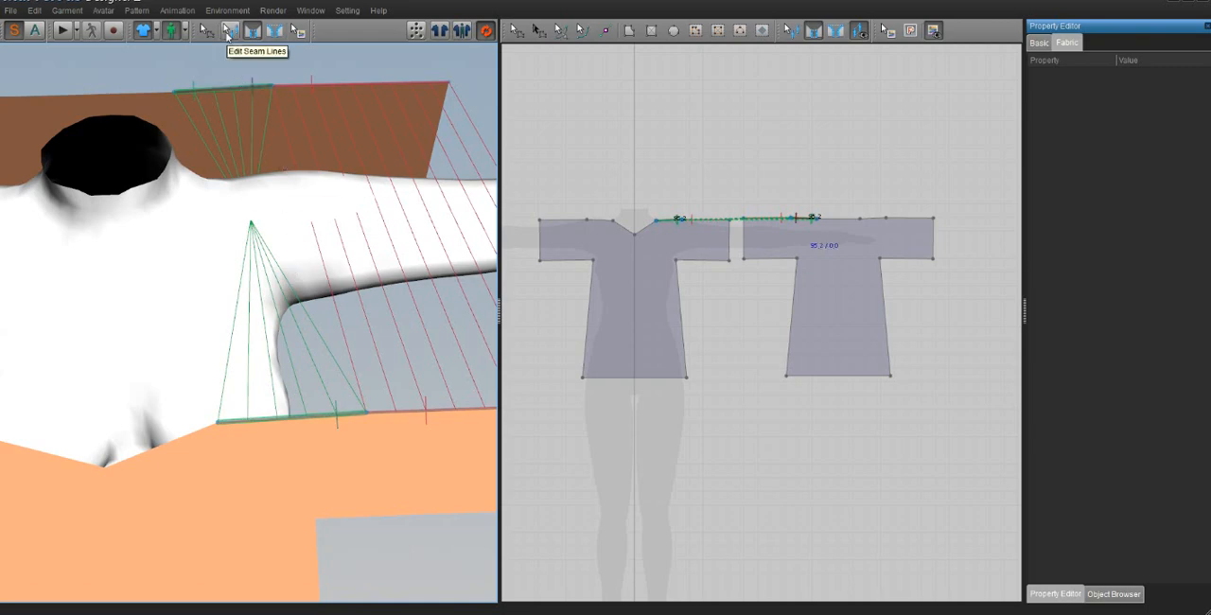
Step: Reverse the seam line on the avatar's left shoulder so the stitch lines run parallel
left_click(228, 33)
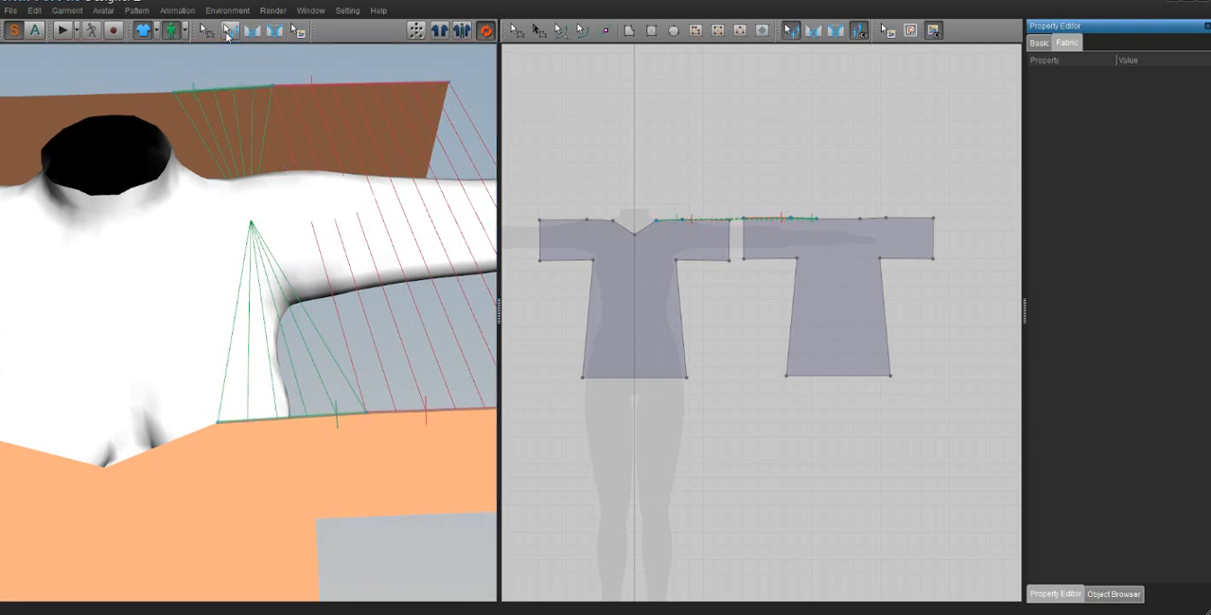
right_click(295, 417)
left_click(274, 415)
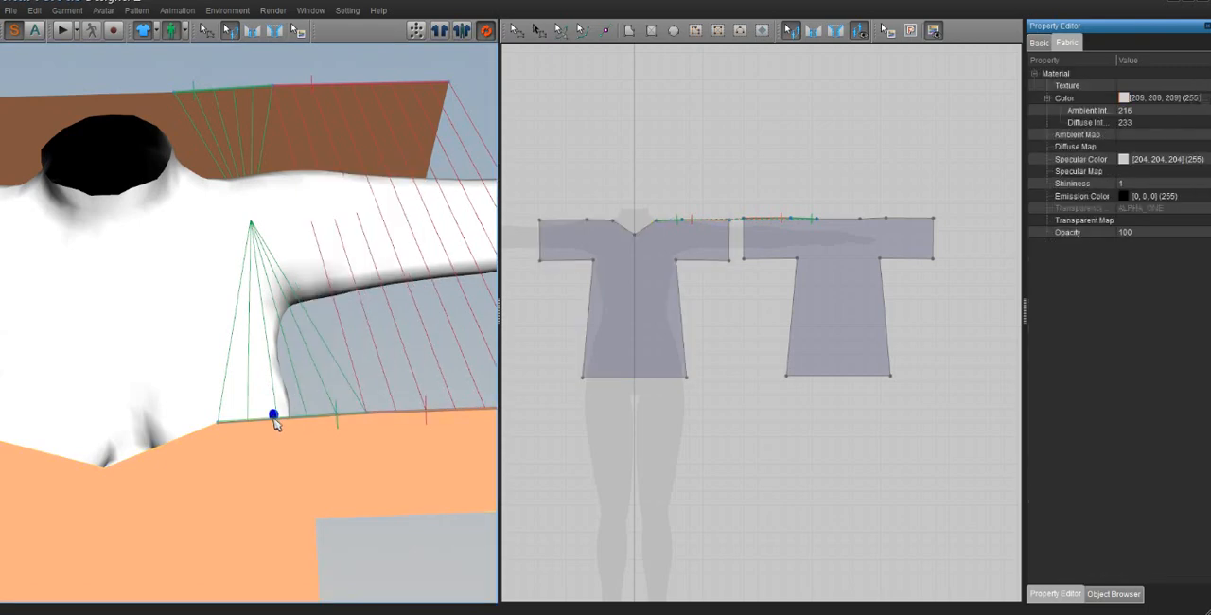
left_click(274, 419)
right_click(276, 426)
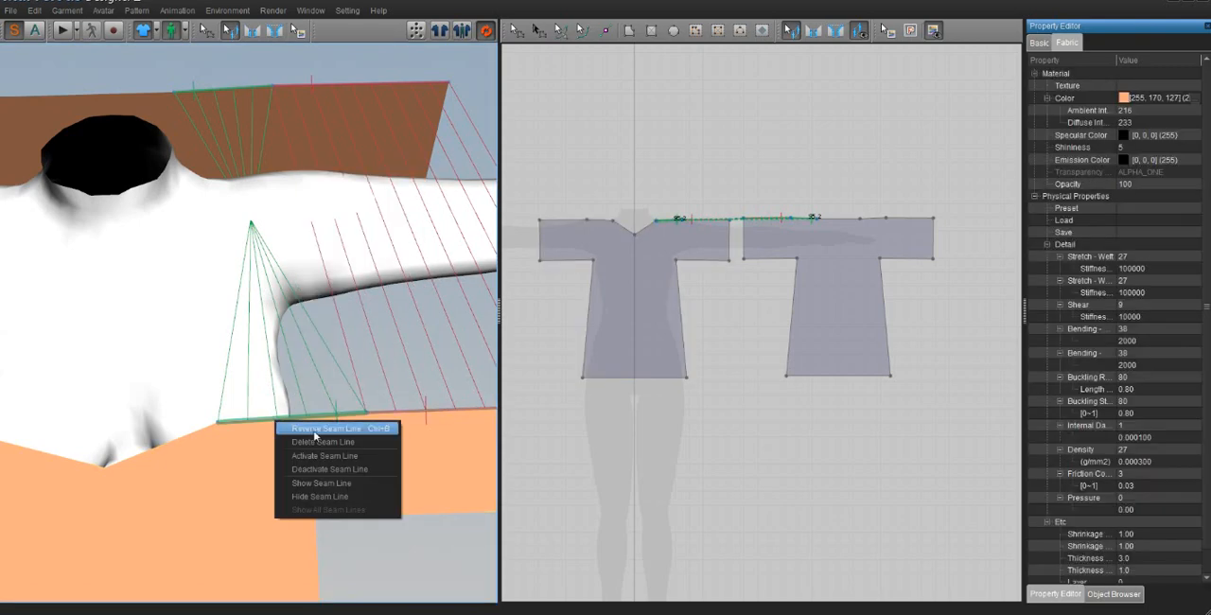
left_click(332, 430)
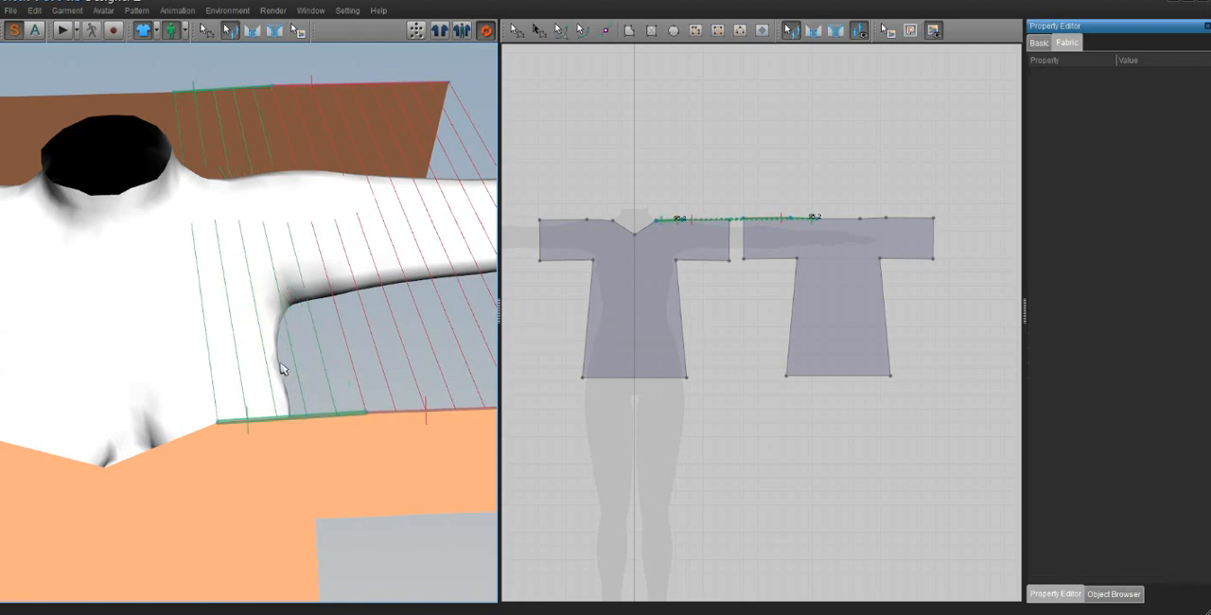
Step: Sew the front shoulder and upper sleeve edges on the avatar's right side to the matching back edges
middle_click_drag(281, 369, 279, 370)
left_click(251, 30)
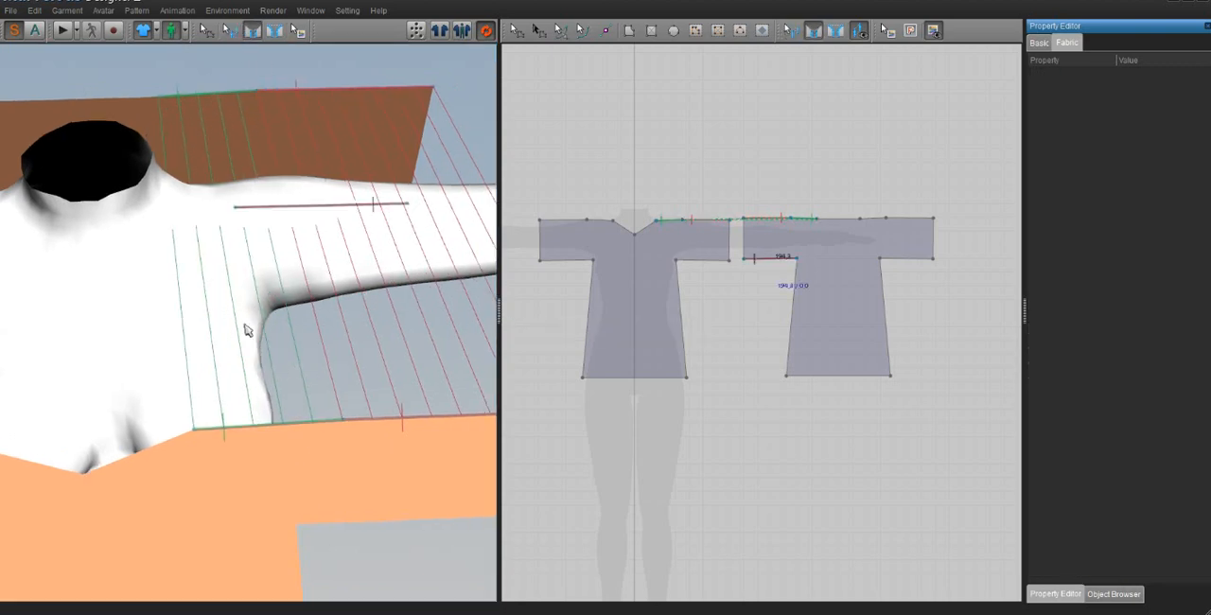
left_click(255, 379)
scroll(308, 361, "down", 4)
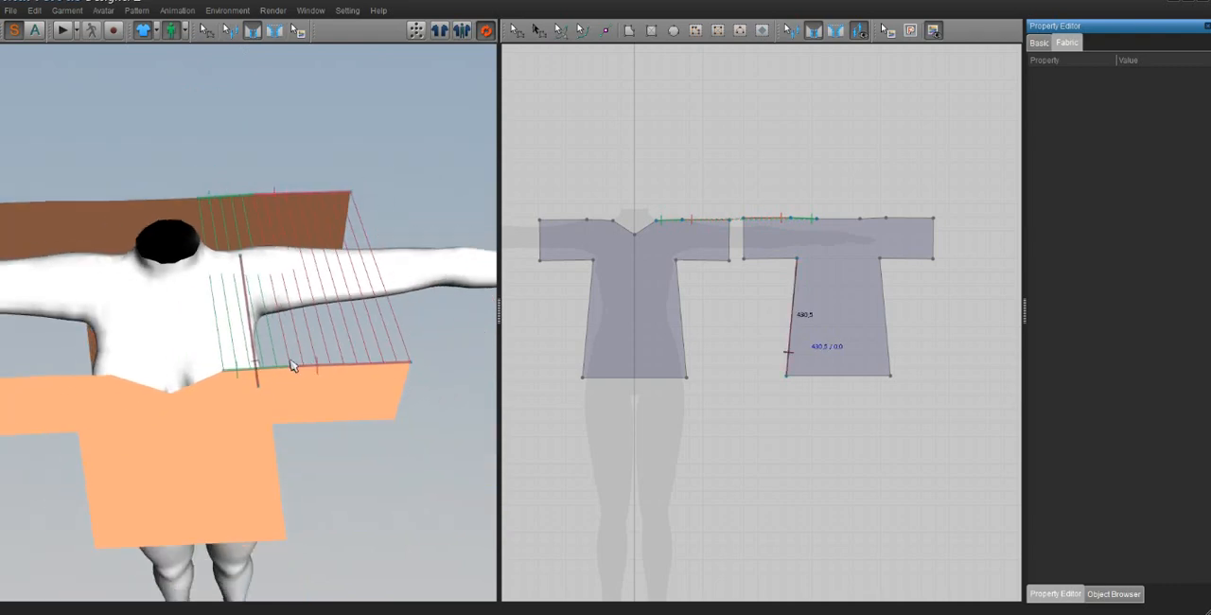
middle_click_drag(288, 365, 312, 366)
left_click(239, 391)
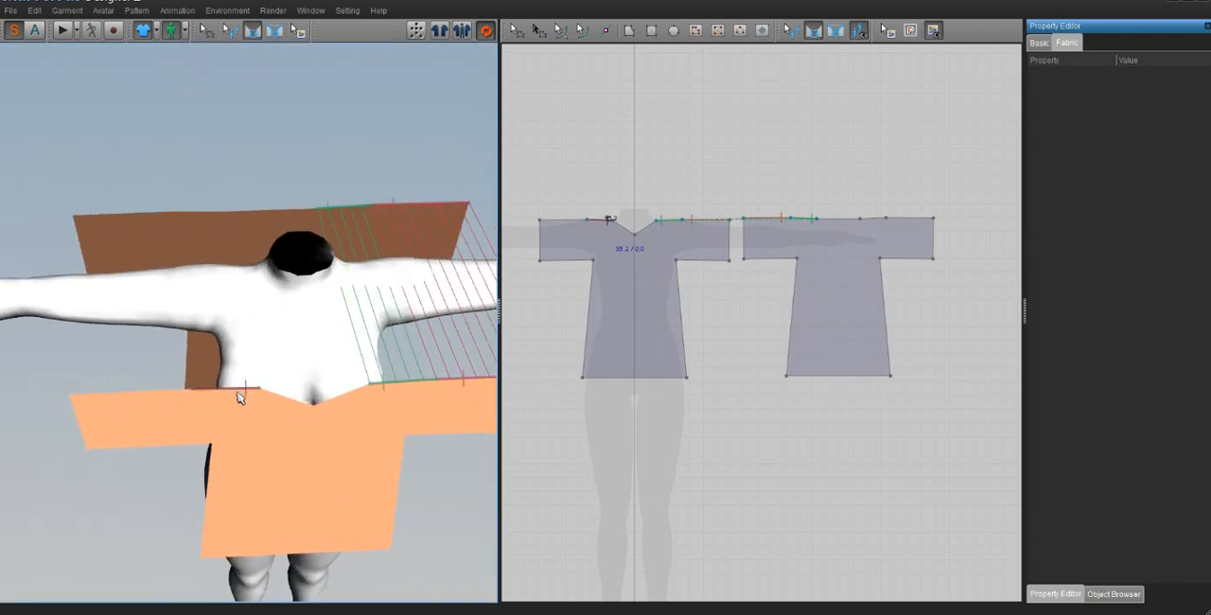
left_click(217, 224)
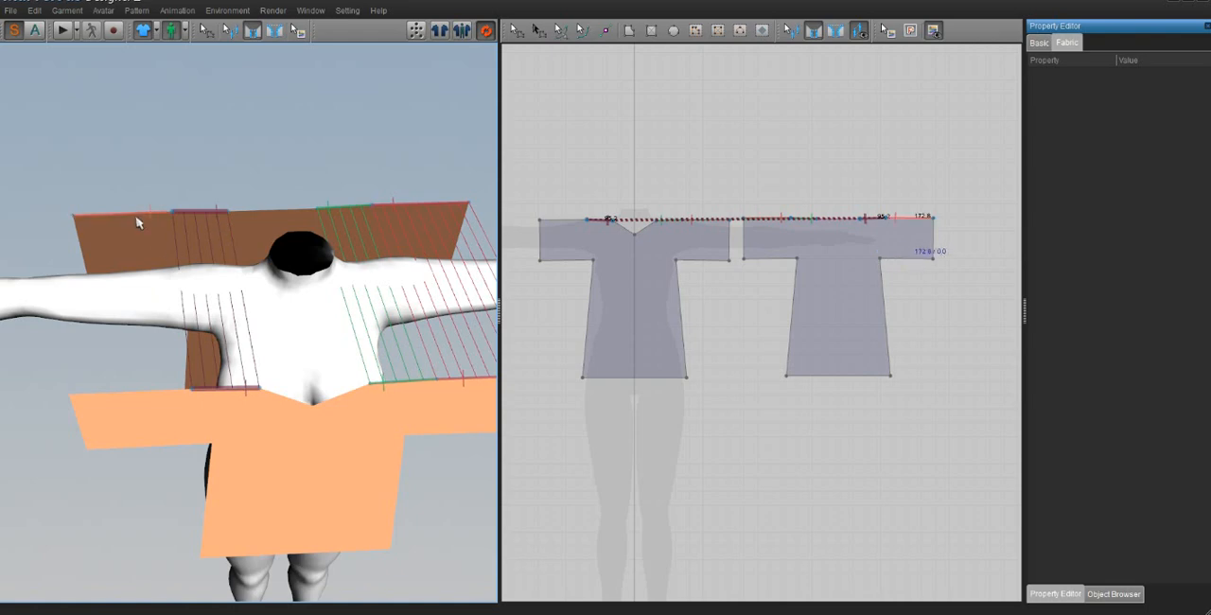
left_click(154, 396)
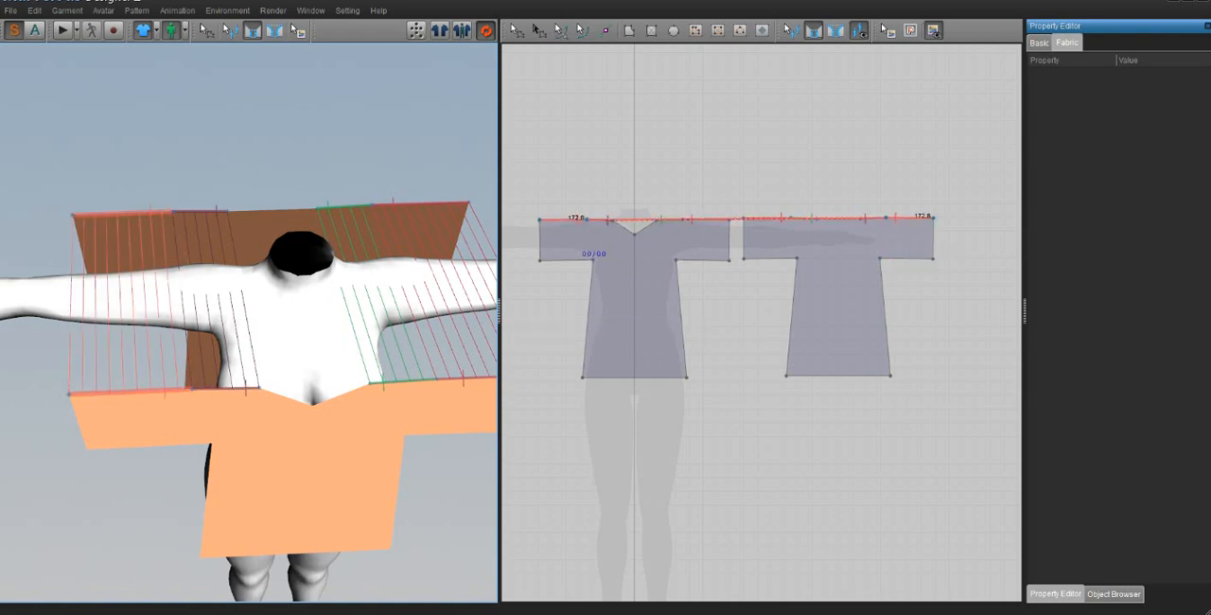
Step: Sew the front pattern's two side edges to the matching back side edges, from underarm to hem
right_click_drag(177, 364, 185, 302)
left_click(212, 269)
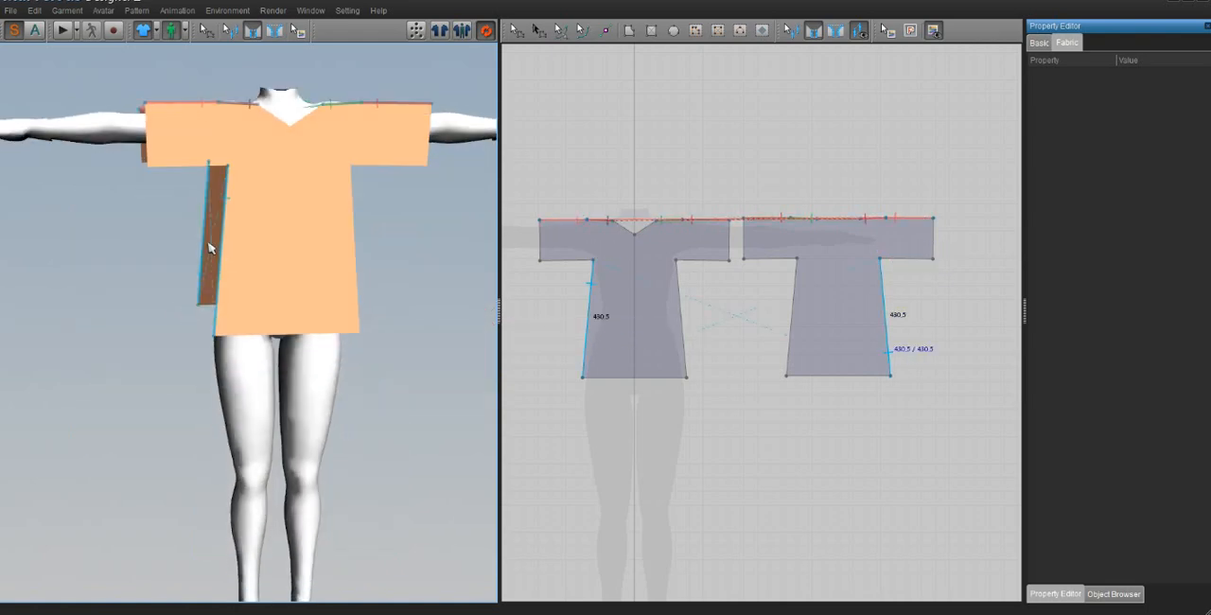
left_click(209, 225)
right_click_drag(350, 257, 311, 267)
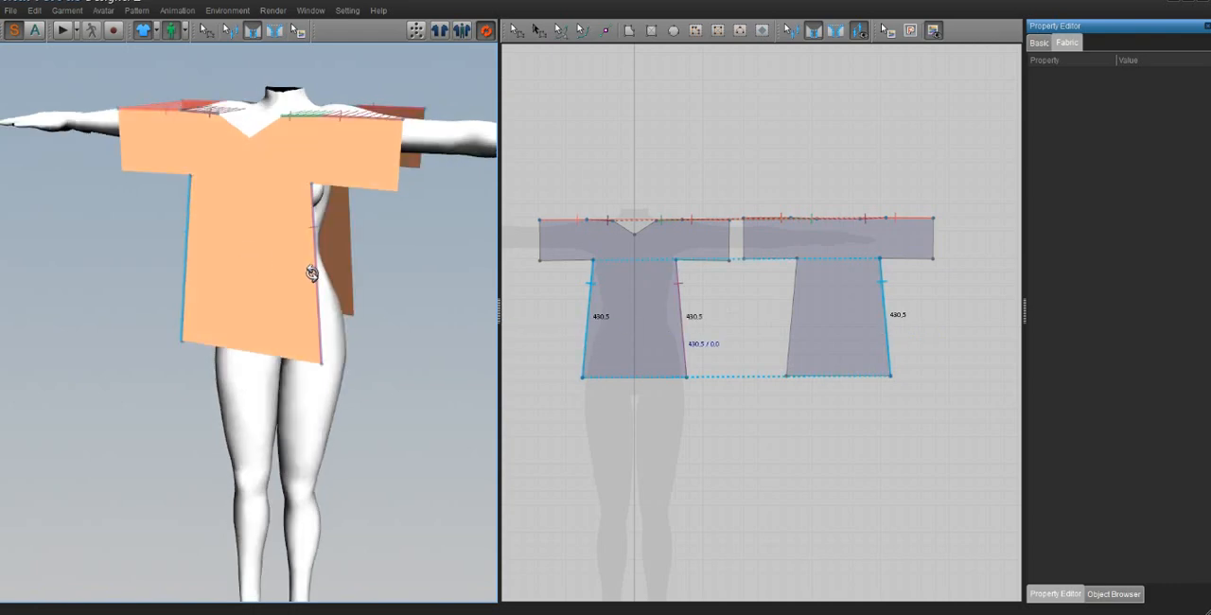
left_click(313, 267)
left_click(346, 222)
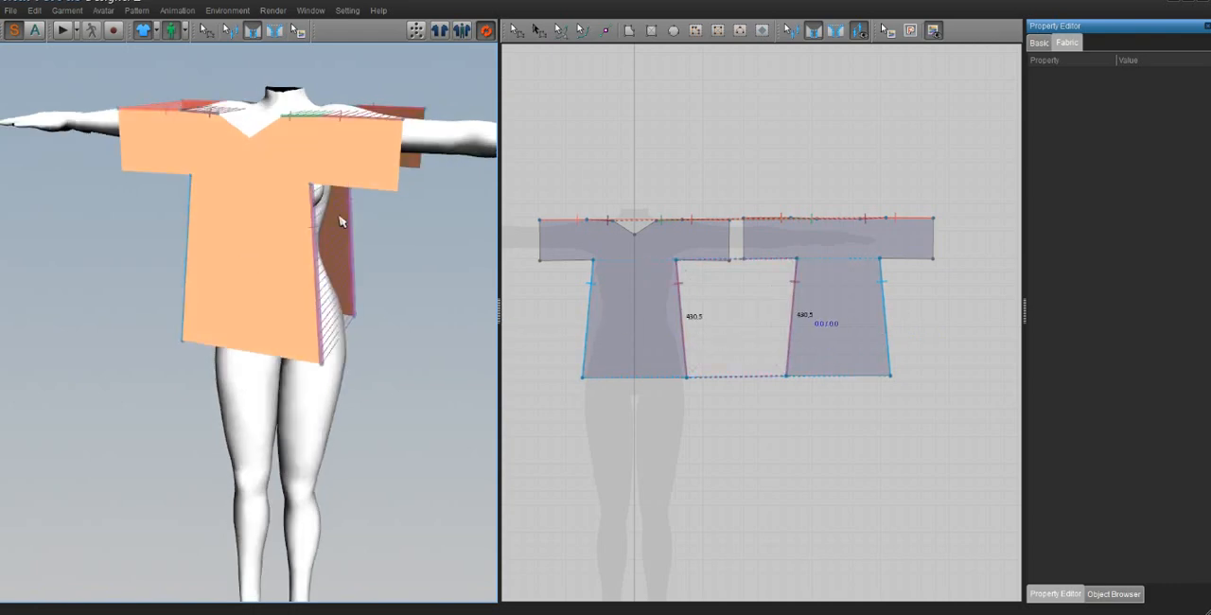
Step: Try sewing the front underarm edge of the avatar's left sleeve to the matching back edge
right_click_drag(345, 222, 344, 157)
left_click(346, 157)
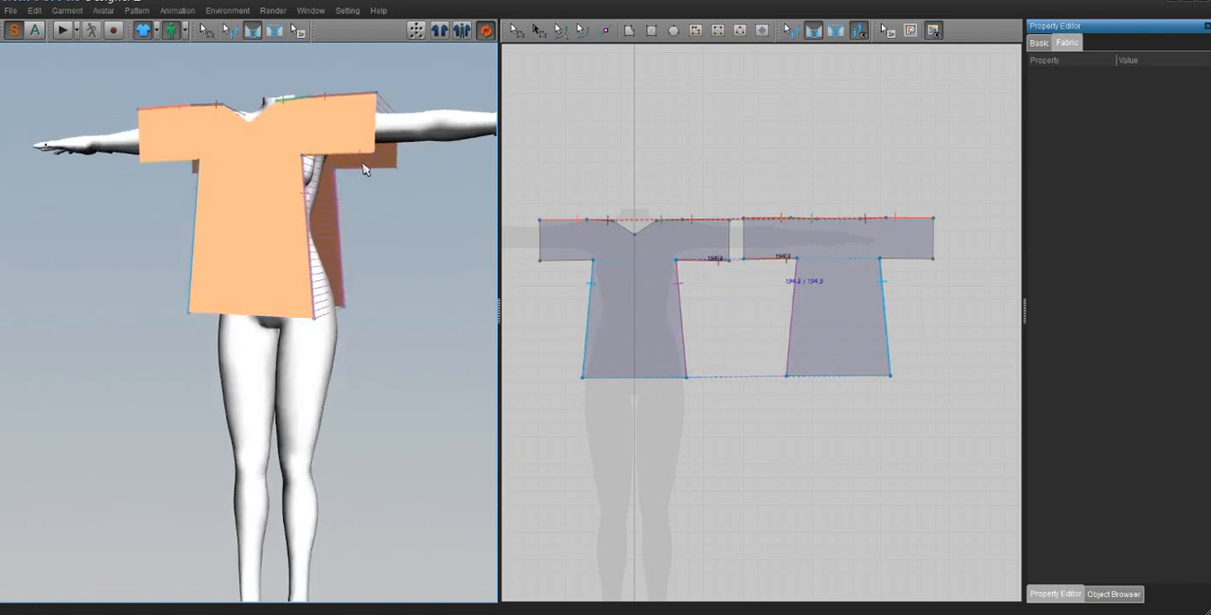
left_click(363, 169)
key("ctrl+z")
Step: Sew the front and back underarm edges together on both sleeves with matching stitch directions
scroll(361, 214, "up", 3)
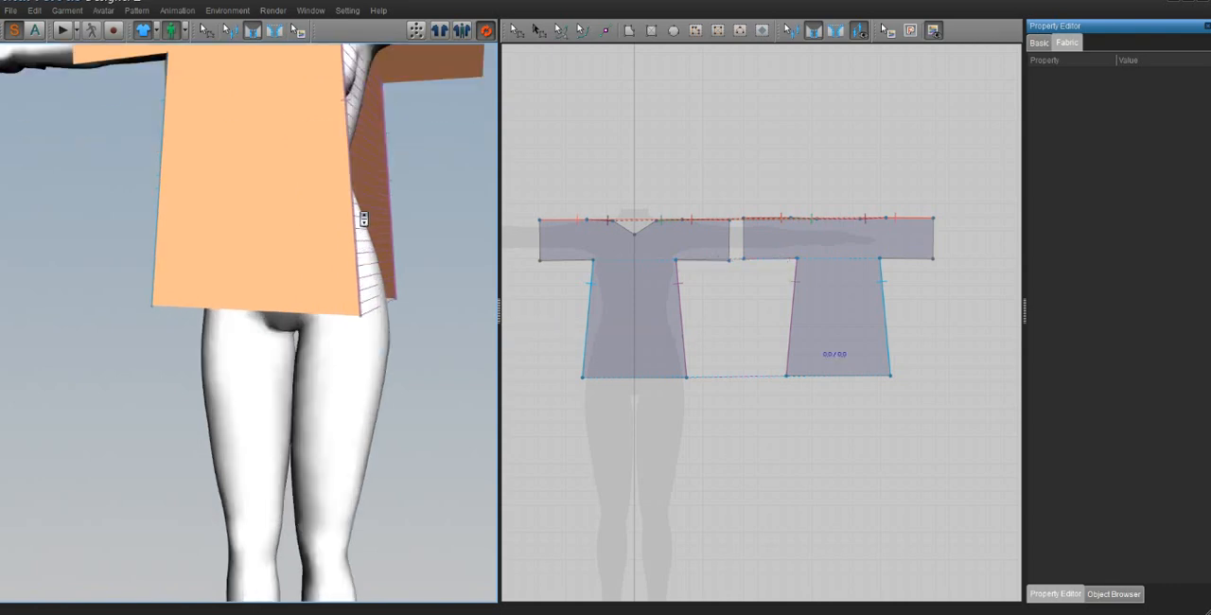
middle_click_drag(362, 216, 357, 238)
scroll(358, 239, "down", 3)
right_click_drag(358, 239, 351, 211)
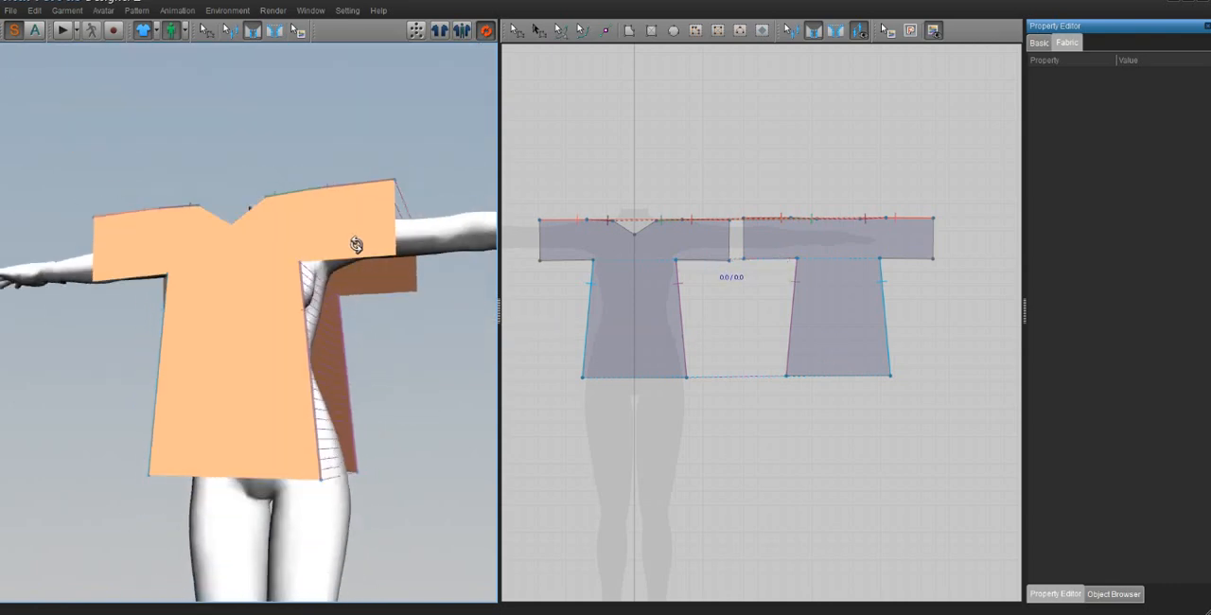
left_click(357, 257)
left_click(383, 293)
right_click_drag(393, 284, 393, 263)
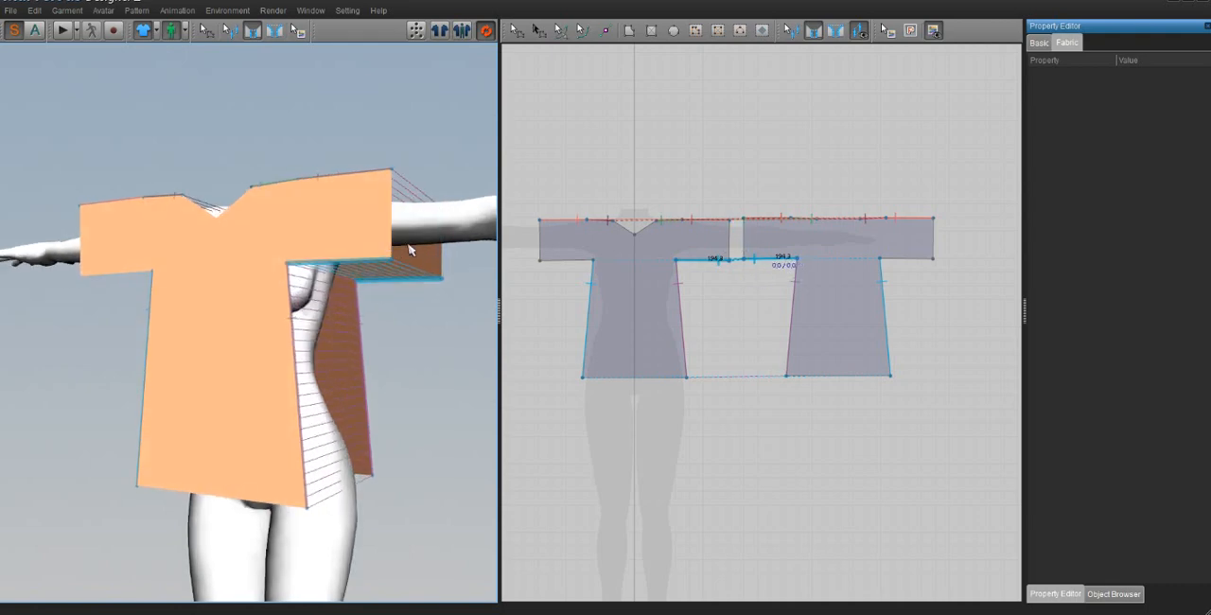
right_click_drag(170, 287, 287, 264)
left_click(268, 274)
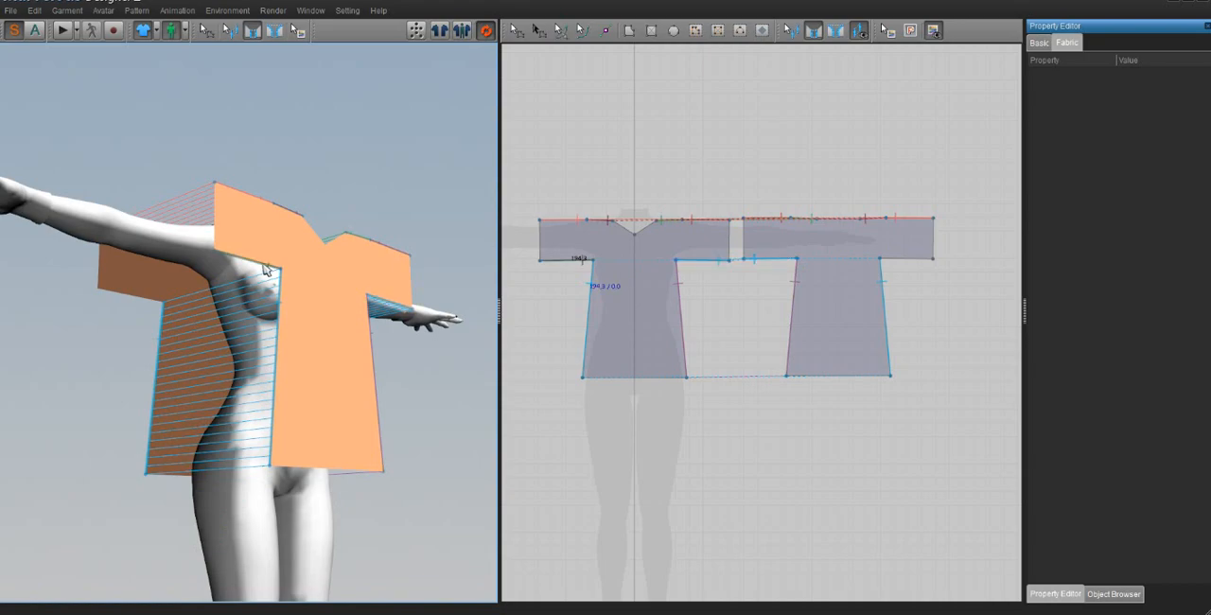
left_click(149, 304)
right_click_drag(302, 335, 366, 306)
Step: Move the back pattern closer to the avatar's back
left_click(515, 30)
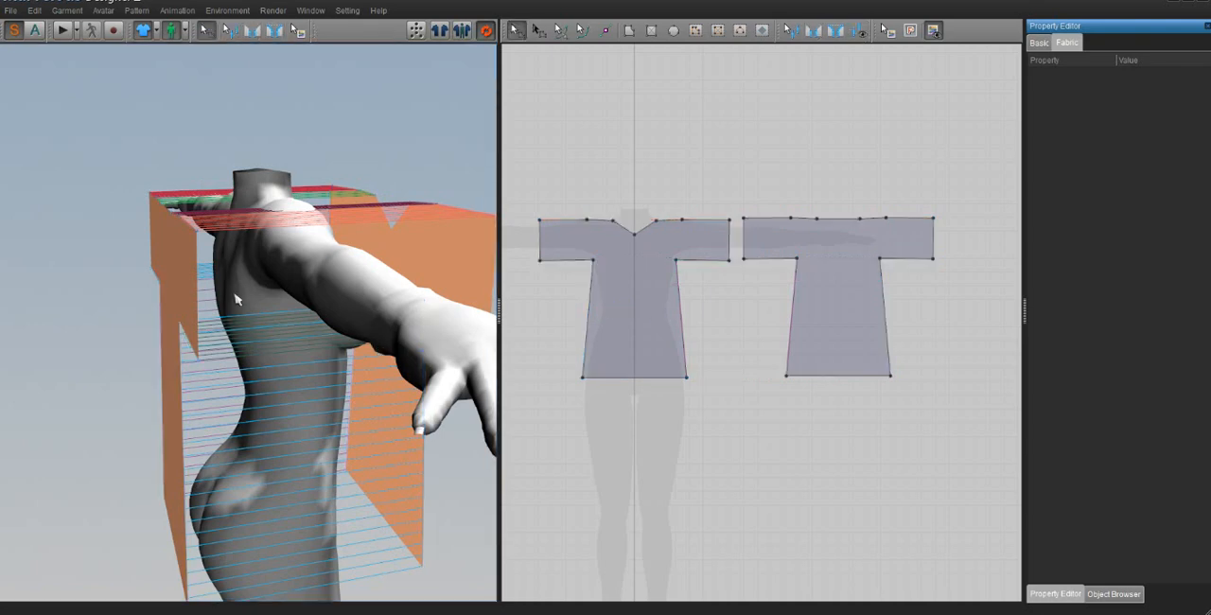
left_click(197, 271)
left_click_drag(212, 271, 209, 273)
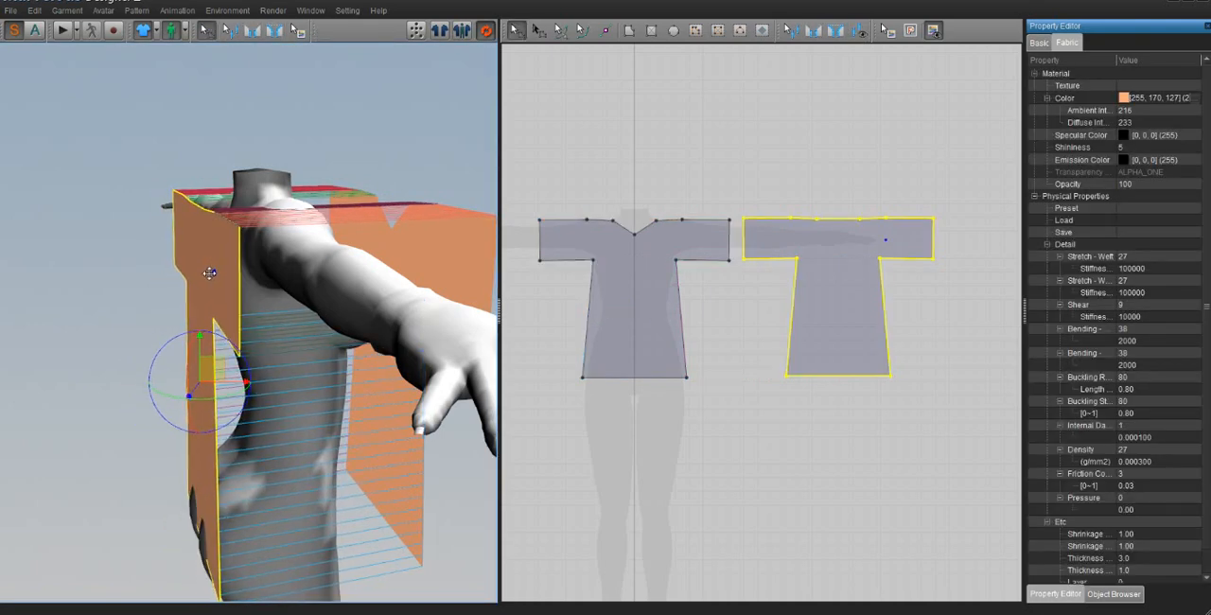
right_click_drag(202, 273, 513, 304)
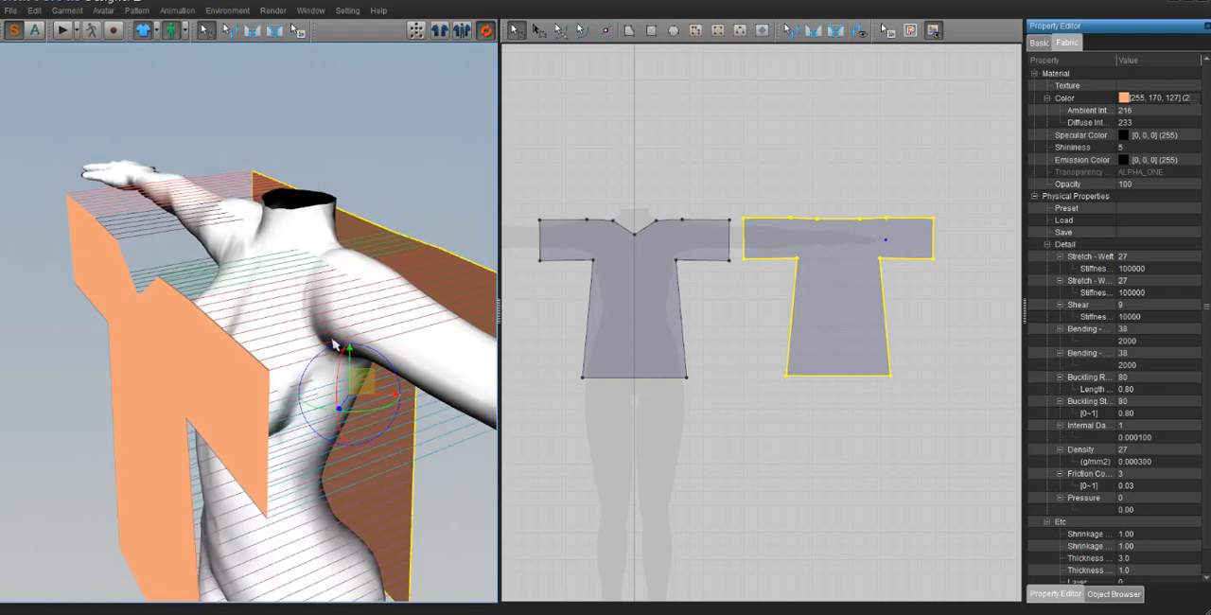
Step: Move the front pattern closer to the avatar's chest and centre its neckline on the neck
left_click_drag(156, 349, 242, 435)
mouse_move(227, 447)
right_mouse_down()
mouse_move(228, 422)
mouse_move(226, 439)
right_mouse_up()
left_click_drag(263, 440, 271, 382)
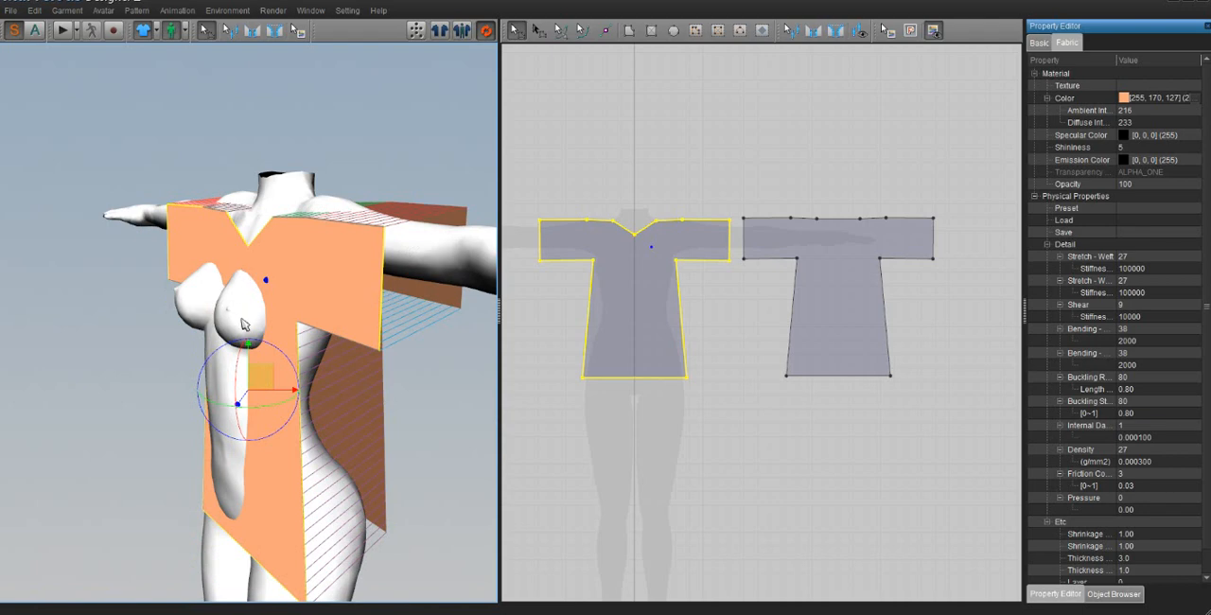
right_click_drag(259, 382, 297, 354)
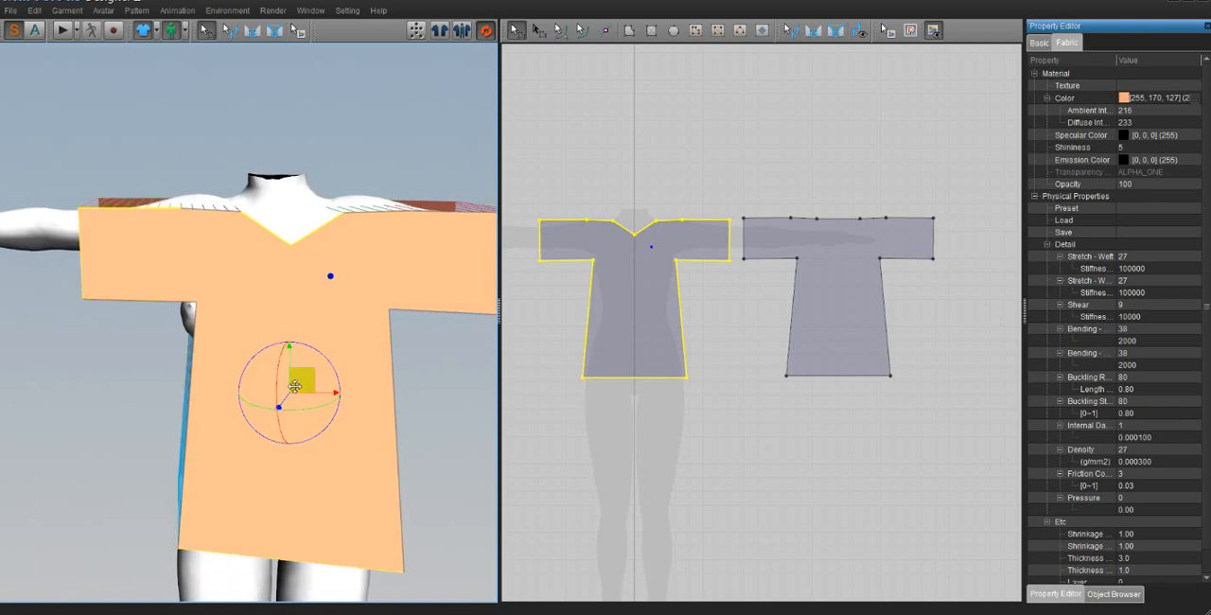
left_click_drag(295, 385, 276, 376)
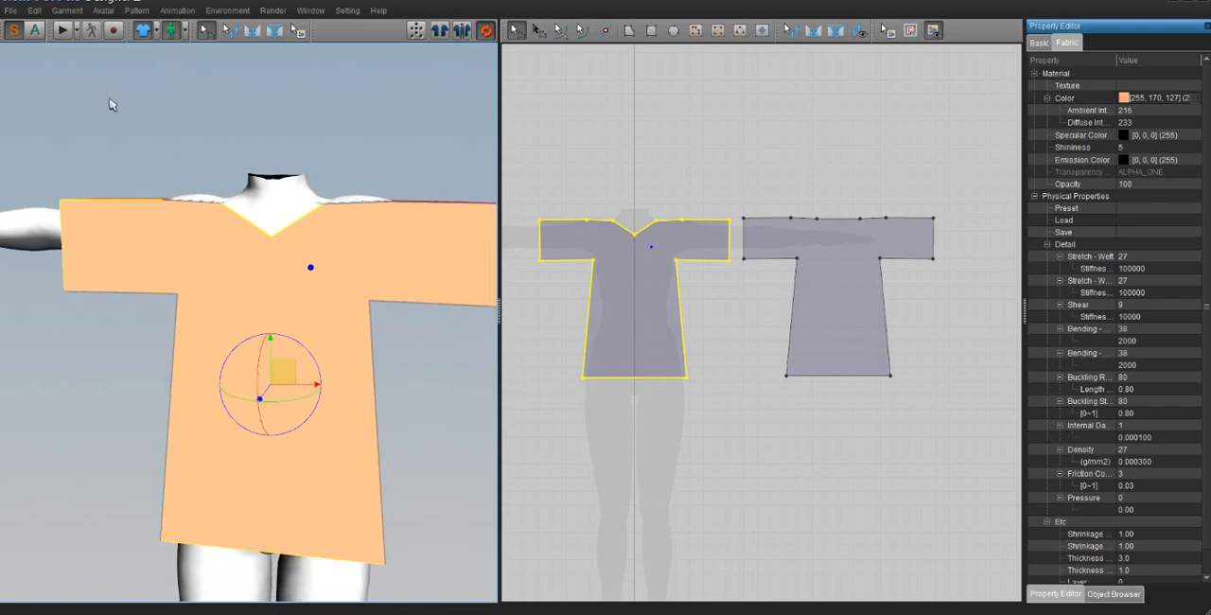
Step: Simulate the sewn patterns to drape the shirt on the avatar and pull the front fabric outward over the bust
left_click(62, 31)
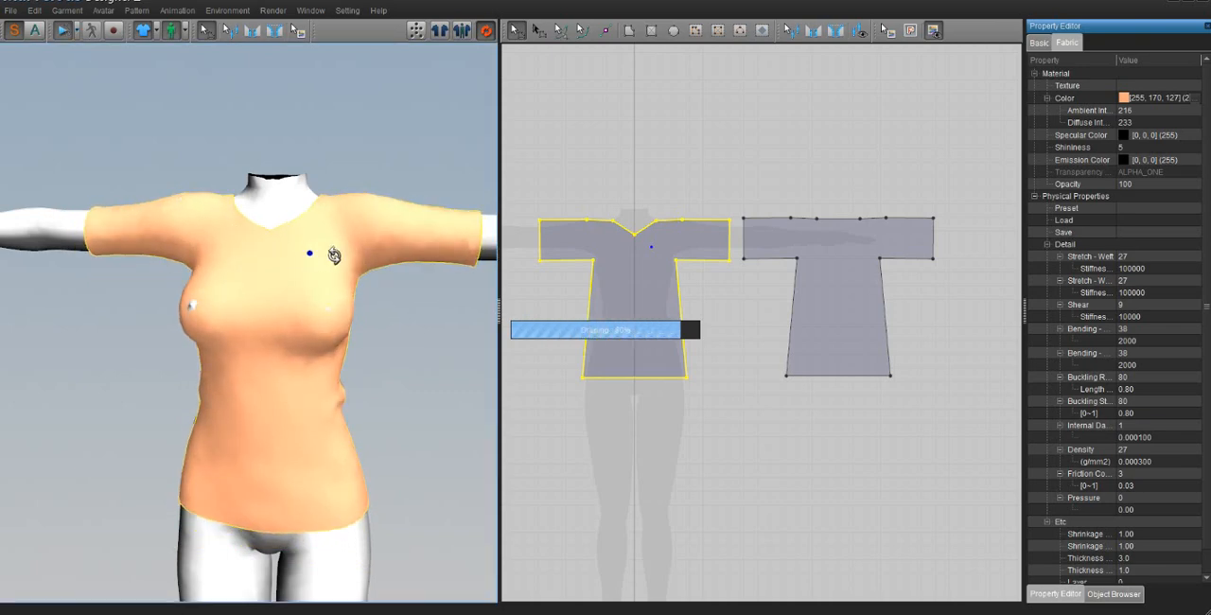
right_click_drag(325, 257, 351, 269)
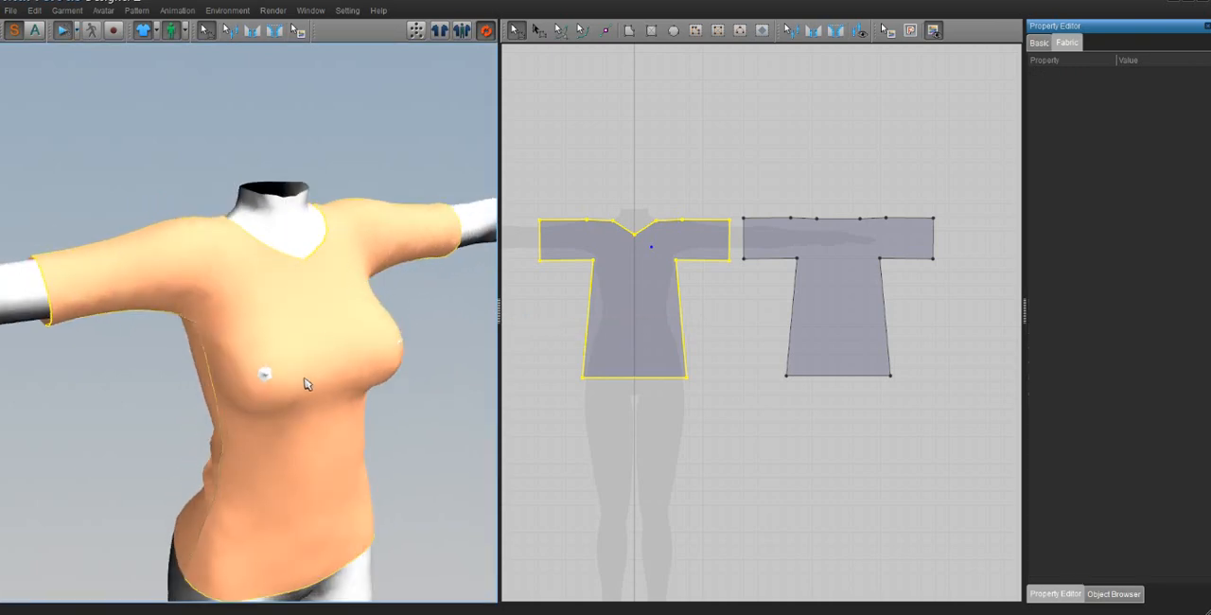
right_click_drag(342, 391, 382, 389)
left_click_drag(322, 362, 394, 388)
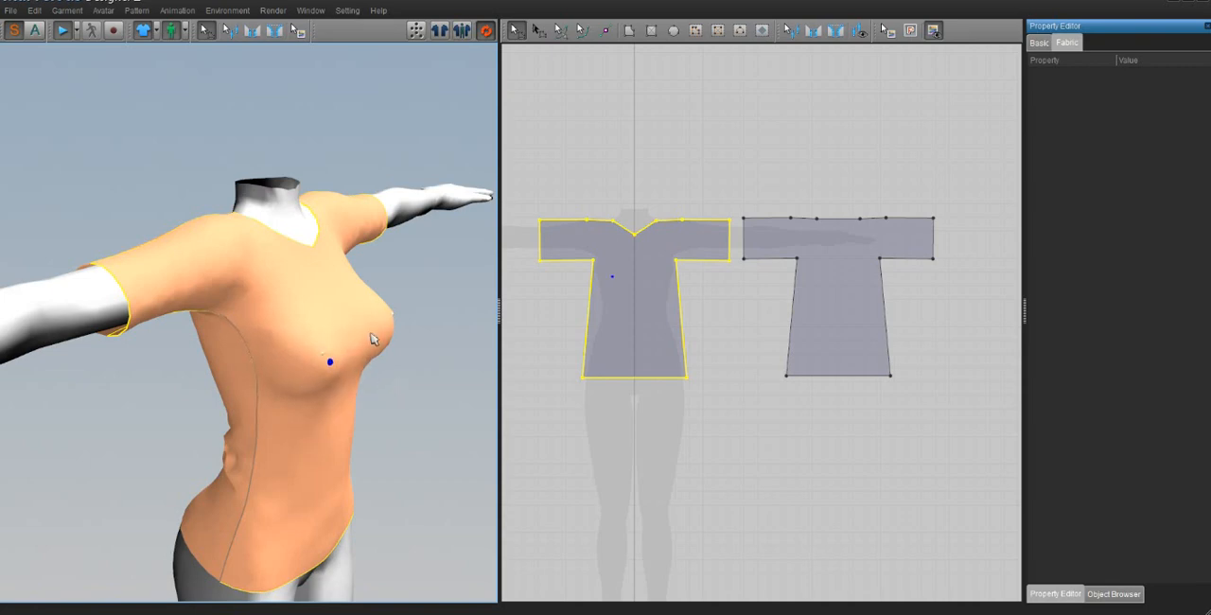
left_click_drag(390, 323, 460, 313)
right_click_drag(427, 360, 304, 365)
left_click_drag(206, 376, 176, 390)
scroll(286, 348, "down", 2)
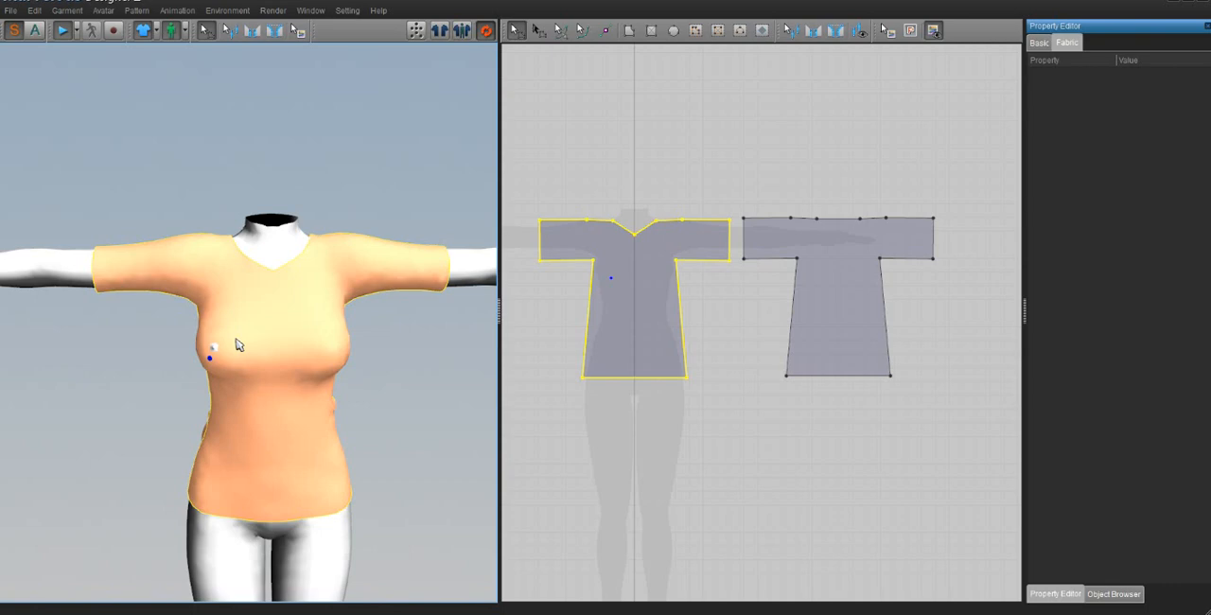
middle_click_drag(260, 408, 265, 384)
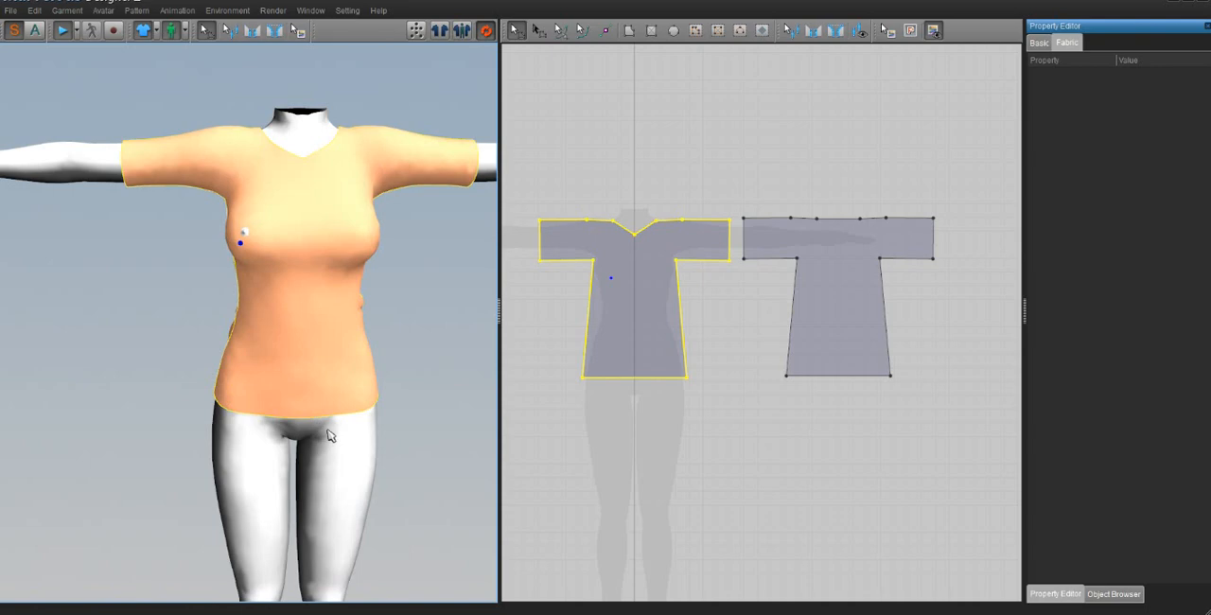
left_click_drag(237, 256, 174, 170)
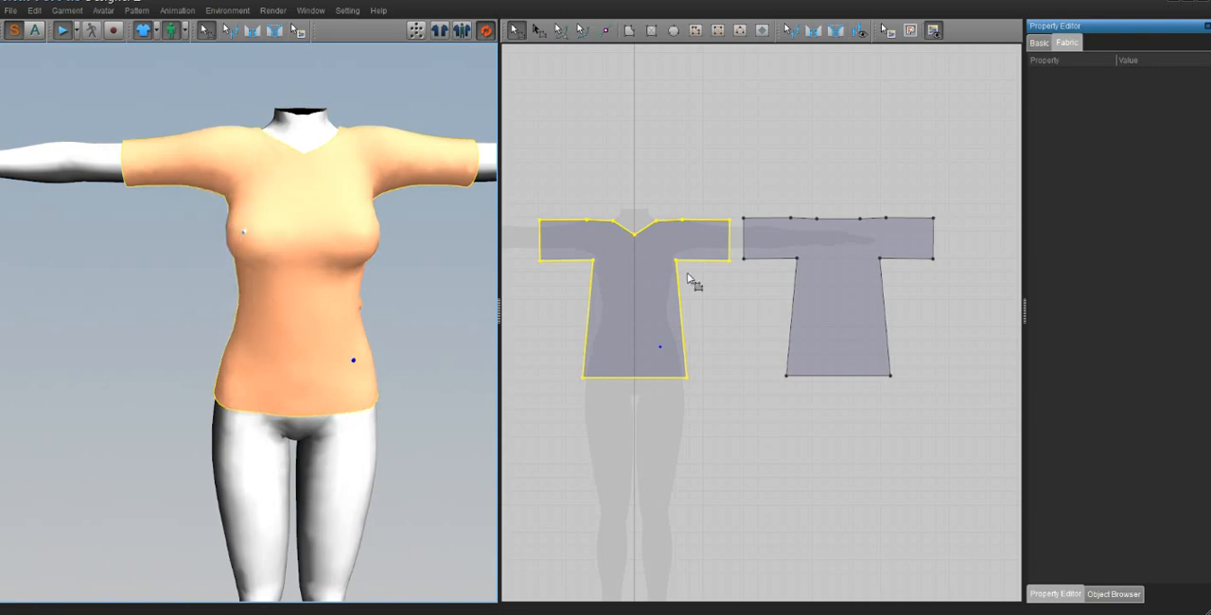
Step: Set the particle distance of both the front and back patterns to 15.0
left_click(805, 276, "shift")
scroll(1097, 364, "down", 1)
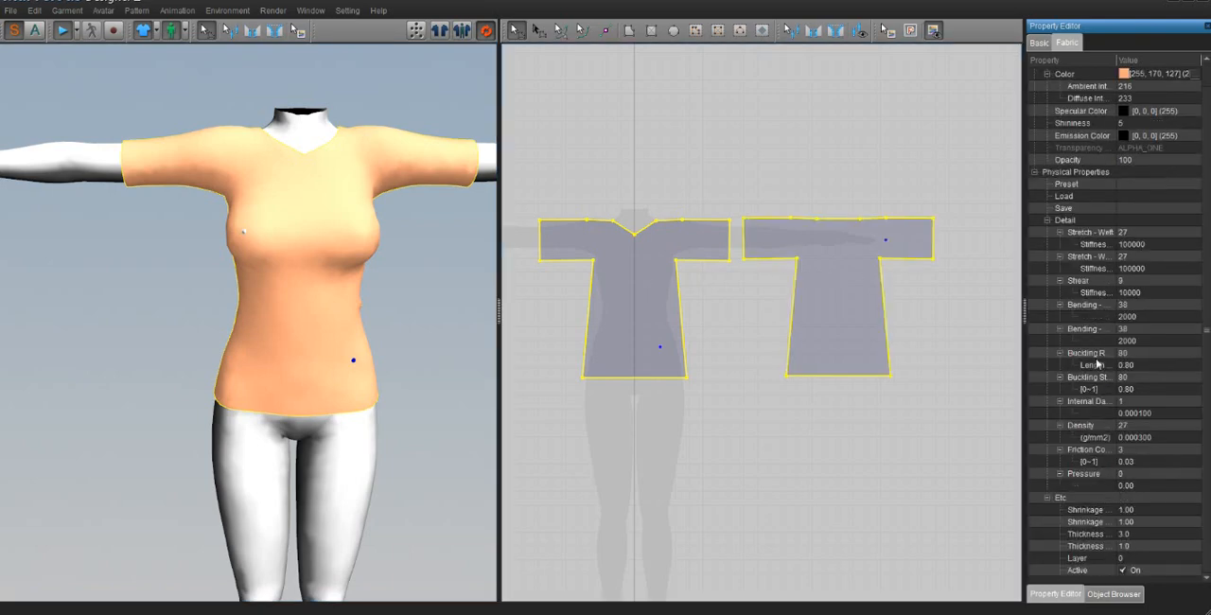
left_click(1038, 43)
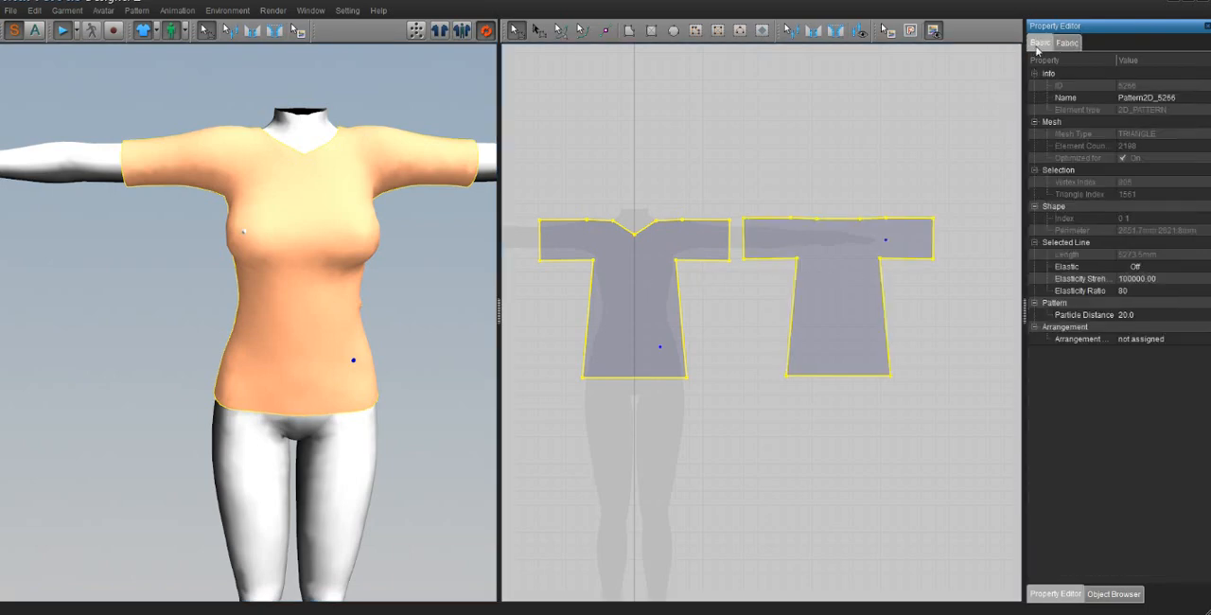
left_click(1178, 318)
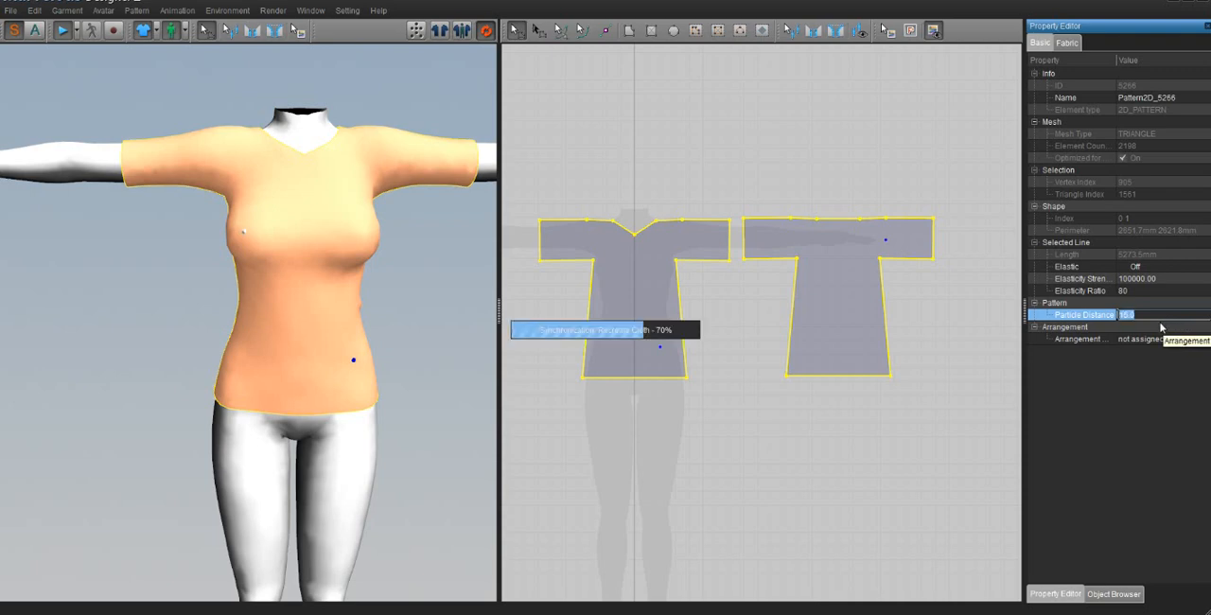
key("Return")
Step: Pull the draped front fabric outward at the bust to clear the spot where the body pokes through
right_click_drag(409, 320, 393, 370)
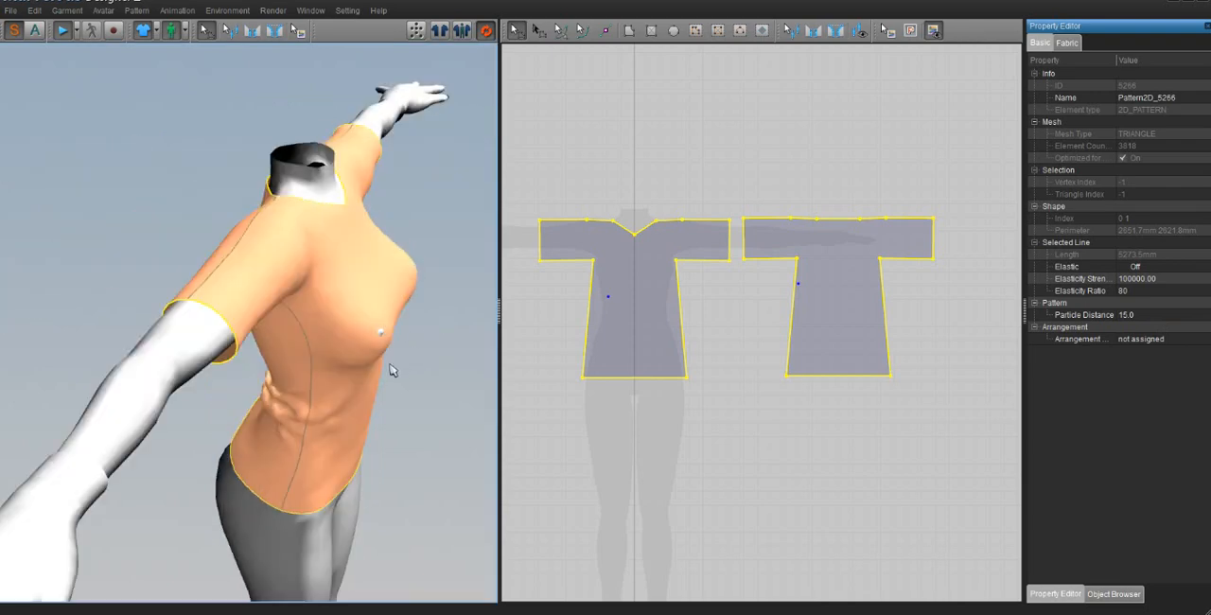
left_click_drag(360, 367, 445, 404)
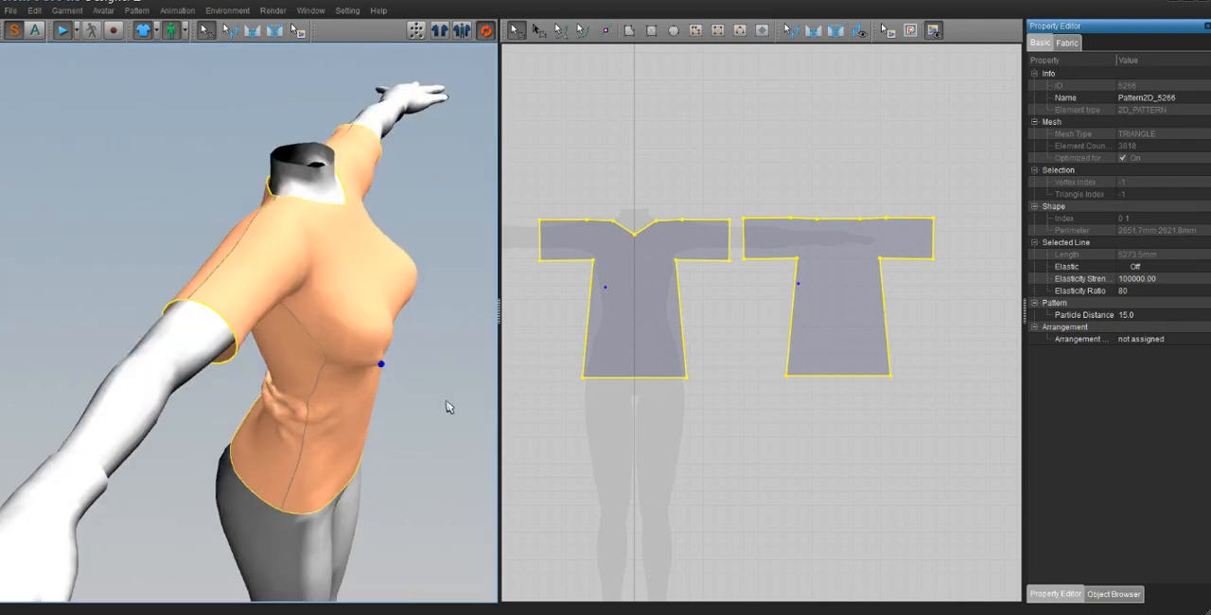
left_click_drag(380, 353, 460, 363)
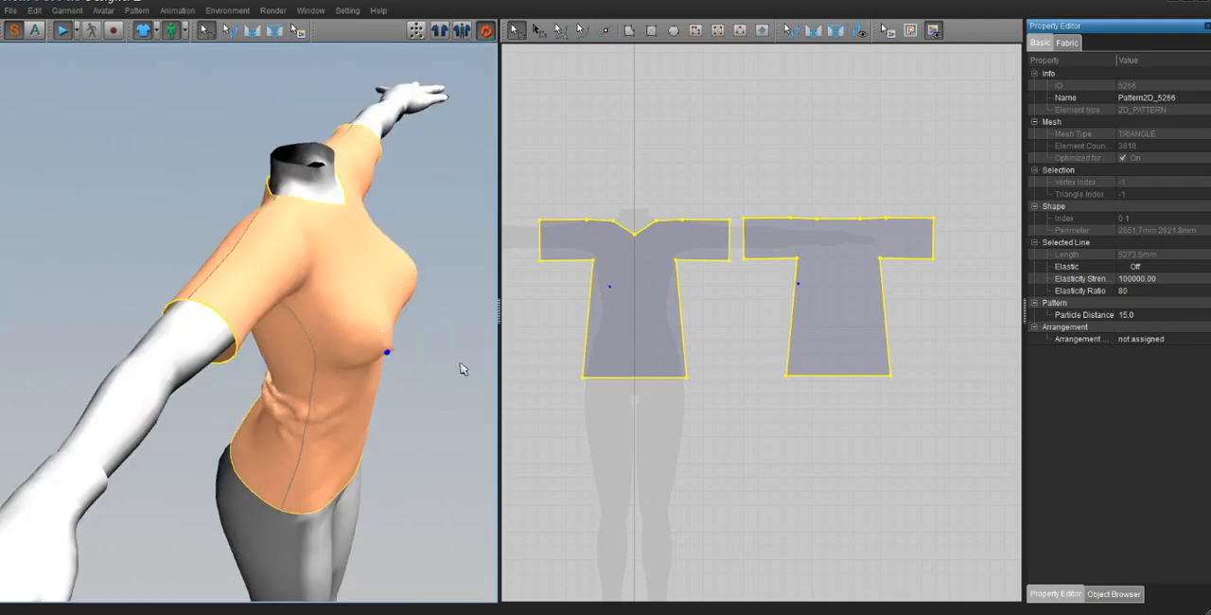
Step: Widen the front pattern by moving its underarm corner on the avatar's right side slightly outward
right_click_drag(430, 356, 372, 348)
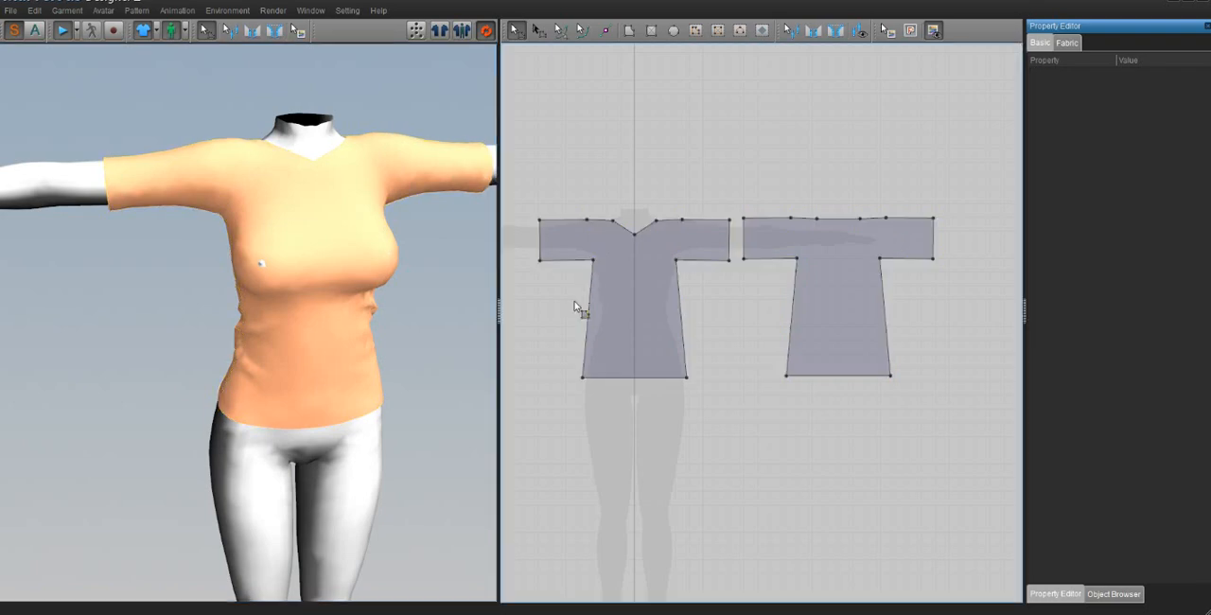
left_click(593, 259)
left_click_drag(593, 260, 585, 260)
Step: Pull the draped front fabric across the waist and down at the hem to settle it on the body
right_click_drag(320, 289, 336, 289)
left_click_drag(293, 309, 362, 368)
mouse_move(338, 350)
right_mouse_down()
mouse_move(296, 335)
mouse_move(318, 352)
right_mouse_up()
left_click_drag(229, 375, 224, 492)
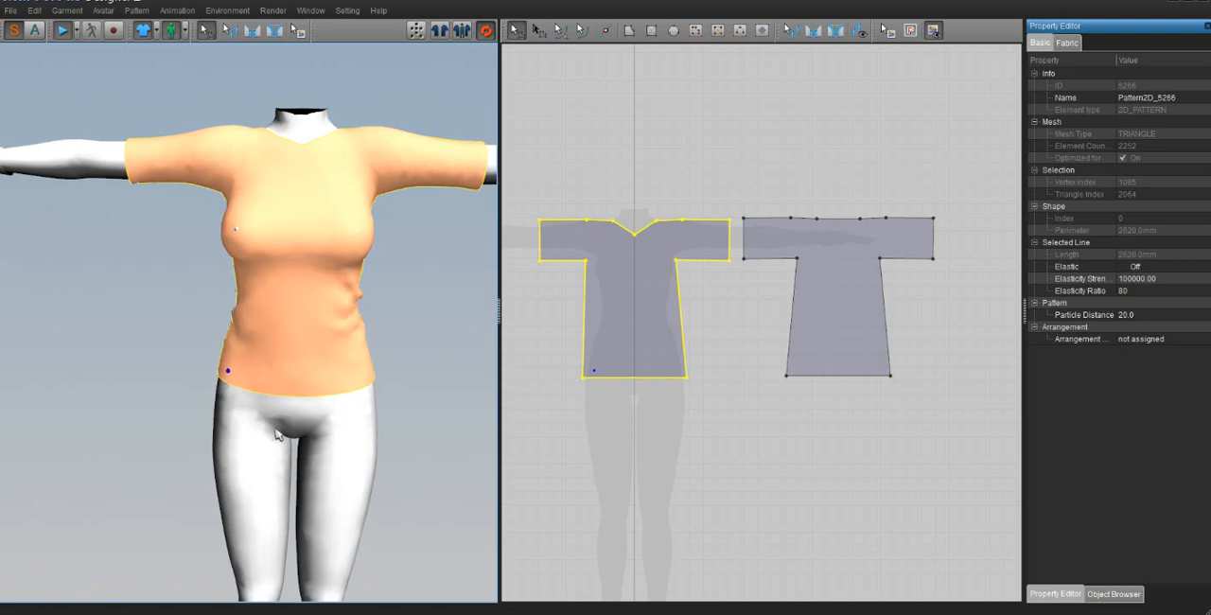
Step: Adjust the avatar's skin offset in its properties to keep the body from poking through the shirt
right_click(351, 441)
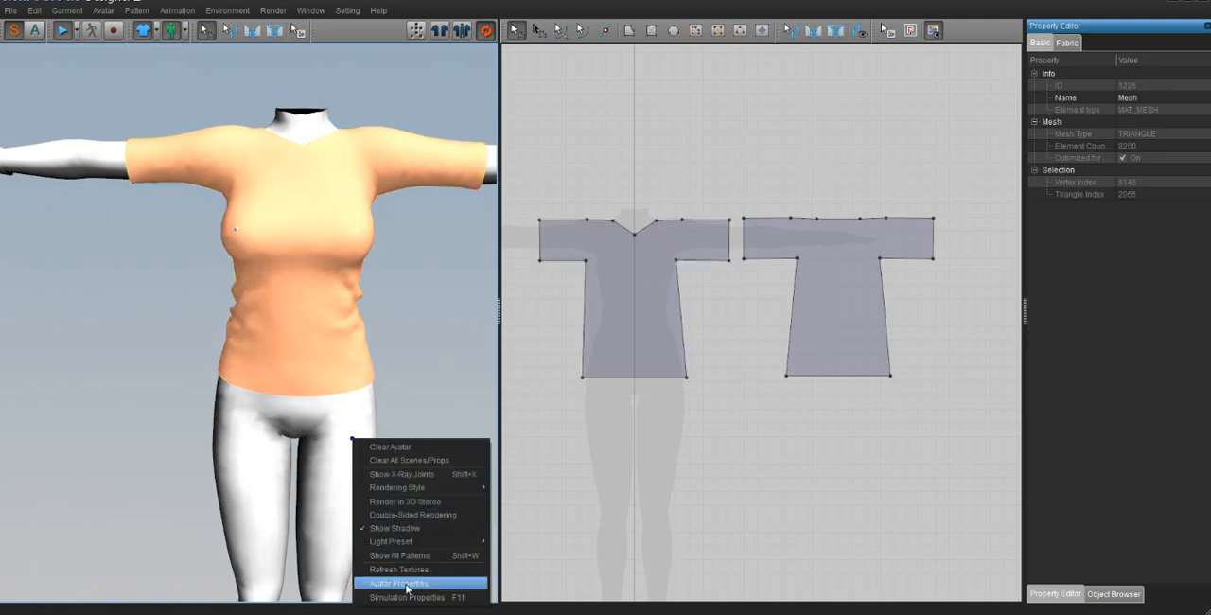
left_click(406, 583)
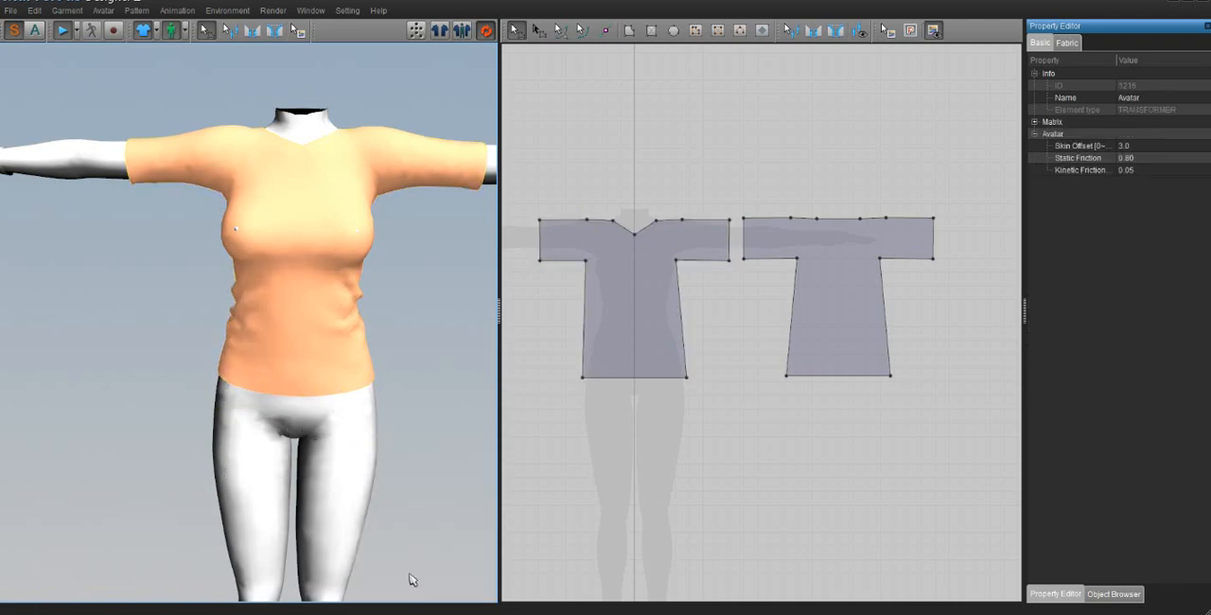
left_click(1126, 147)
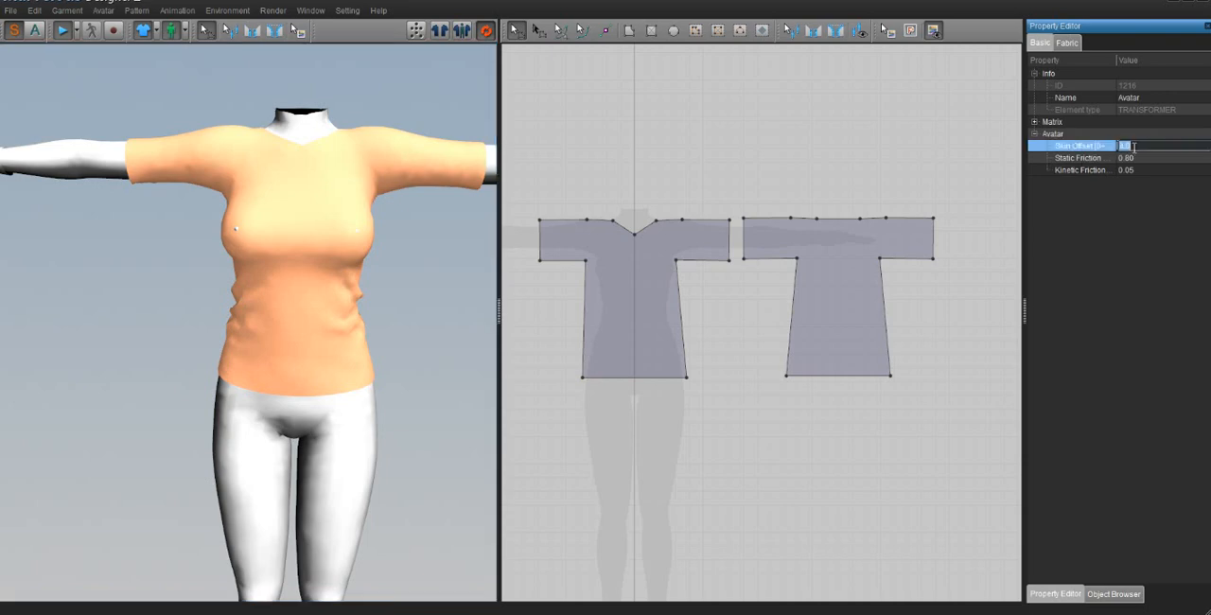
left_click(430, 345)
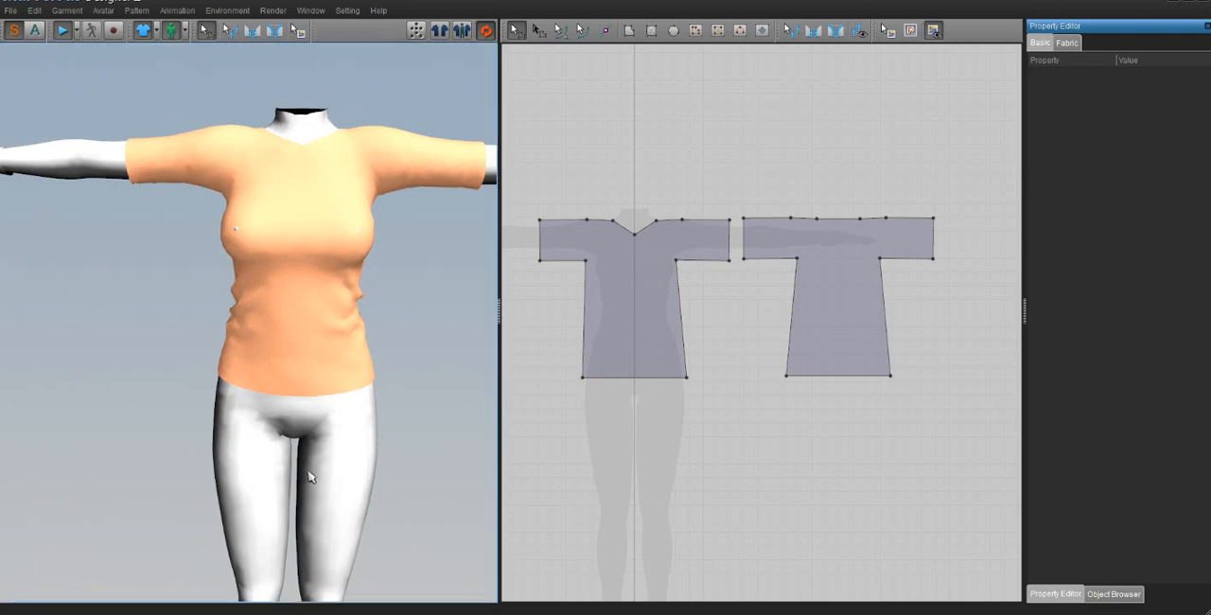
right_click(335, 446)
left_click(379, 606)
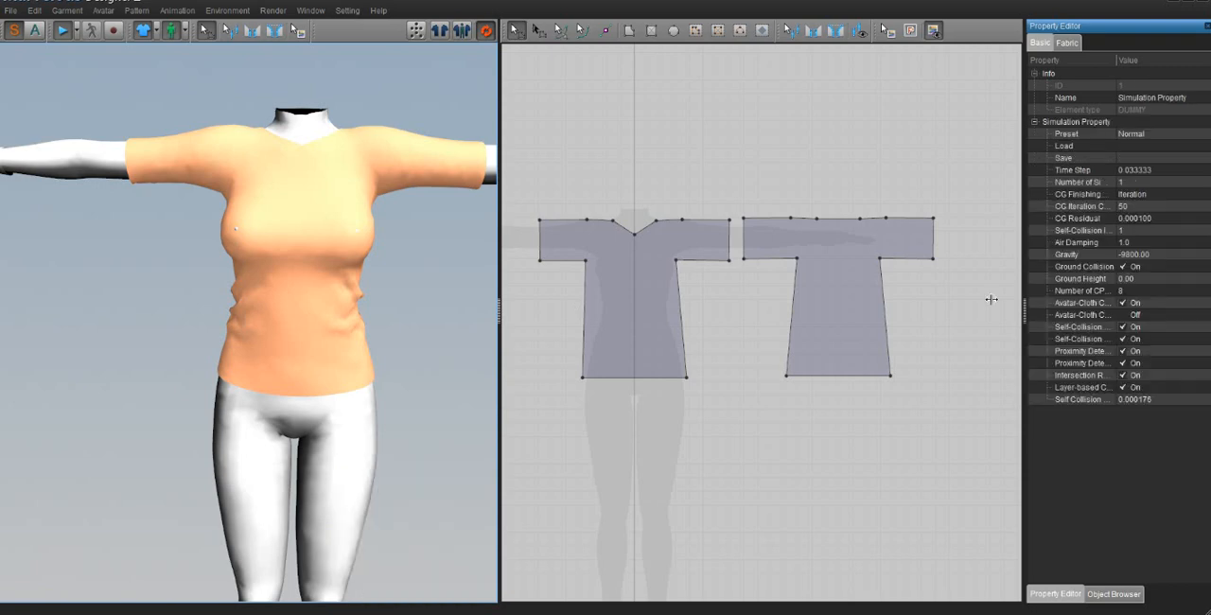
right_click(345, 418)
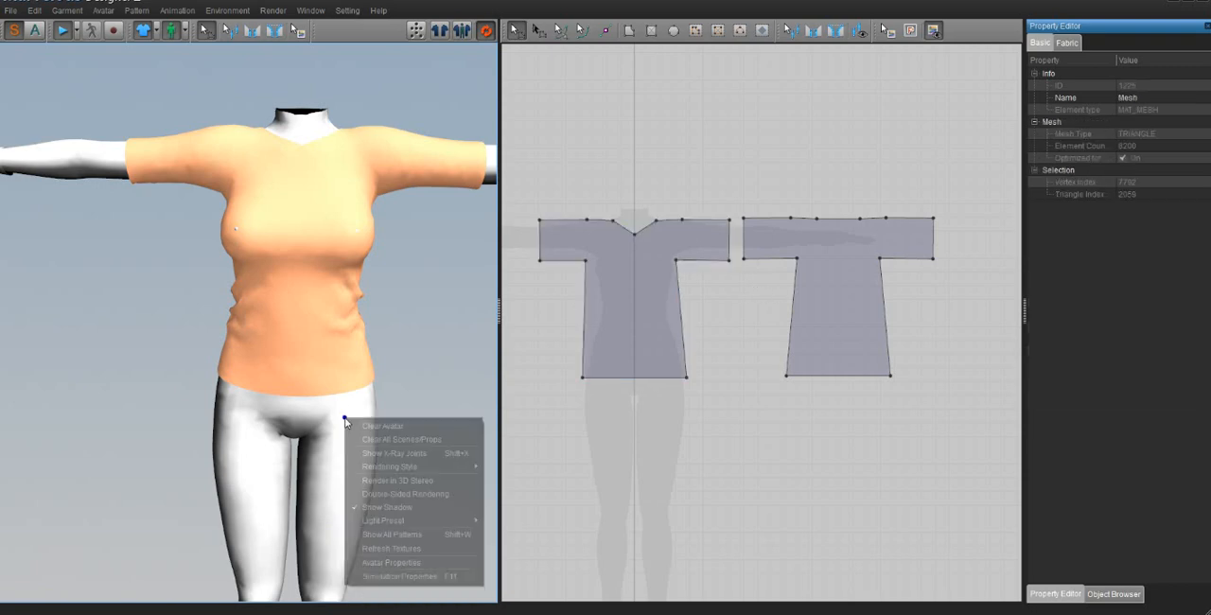
left_click(410, 562)
left_click(1140, 147)
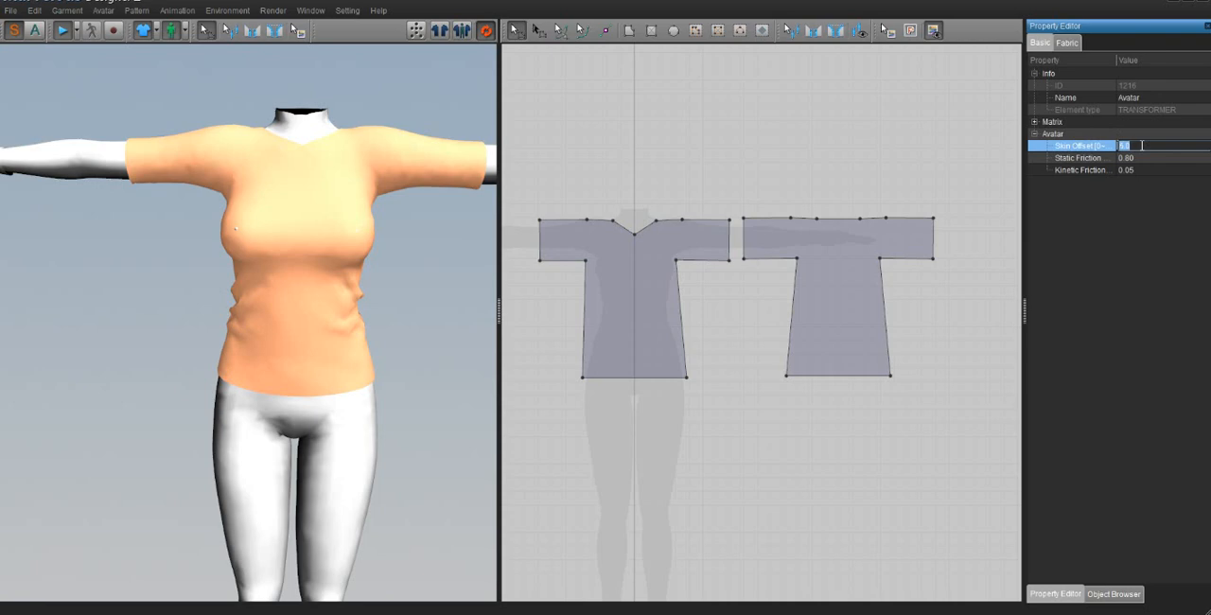
left_click(196, 256)
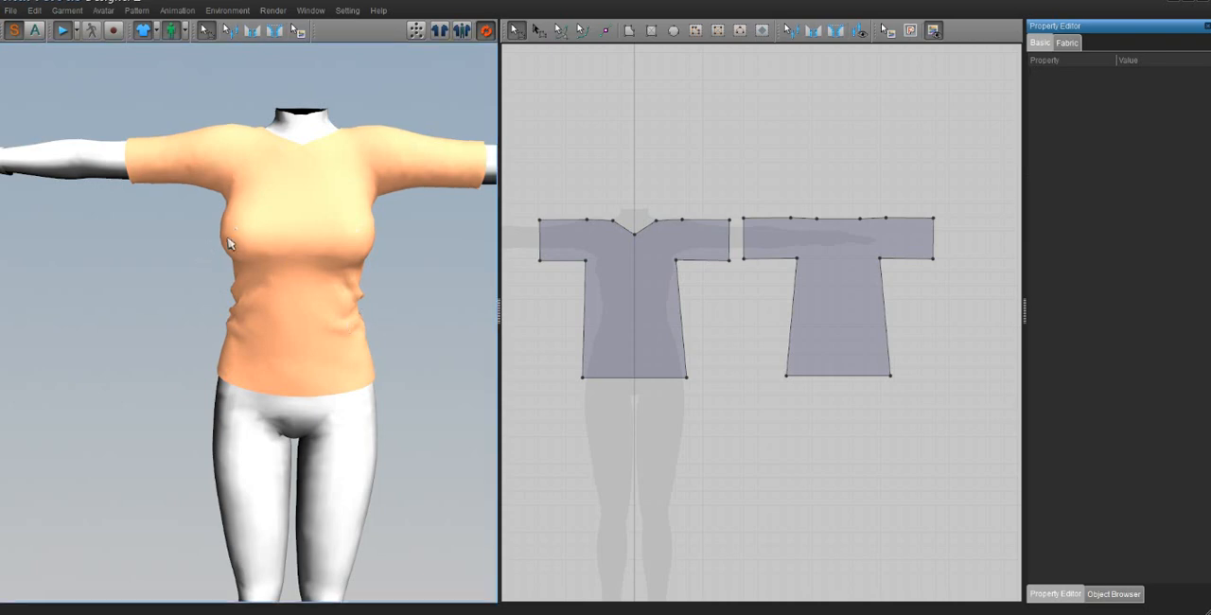
Step: Pull the front fabric down and outward at the bust, side and hem to smooth the folds at the waist
left_click(226, 236)
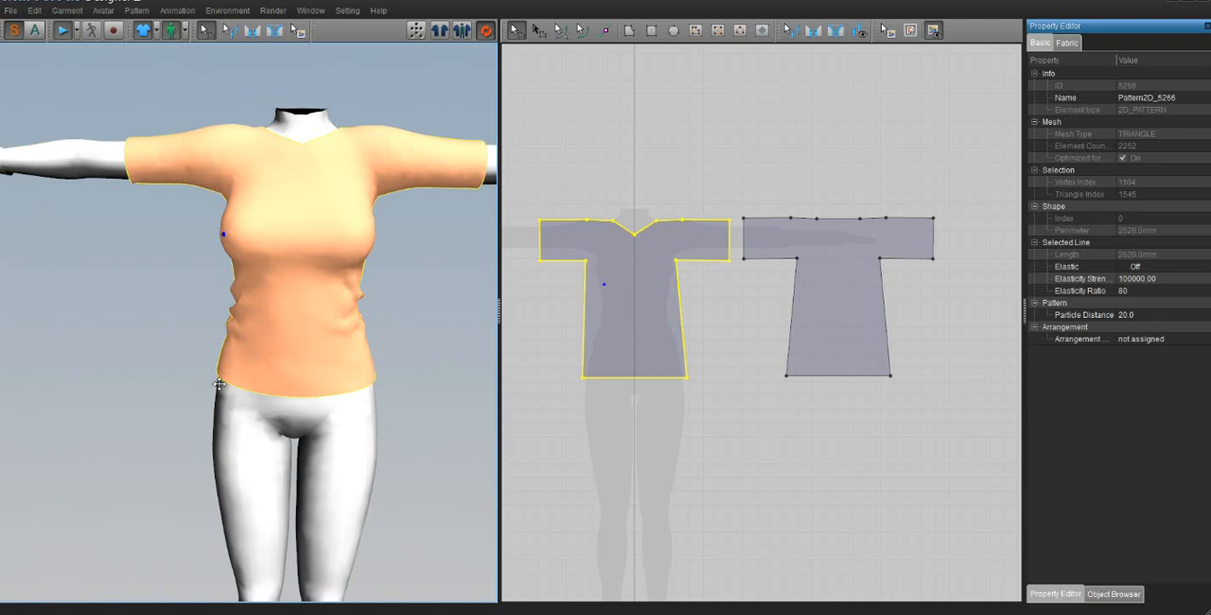
left_click_drag(219, 384, 169, 579)
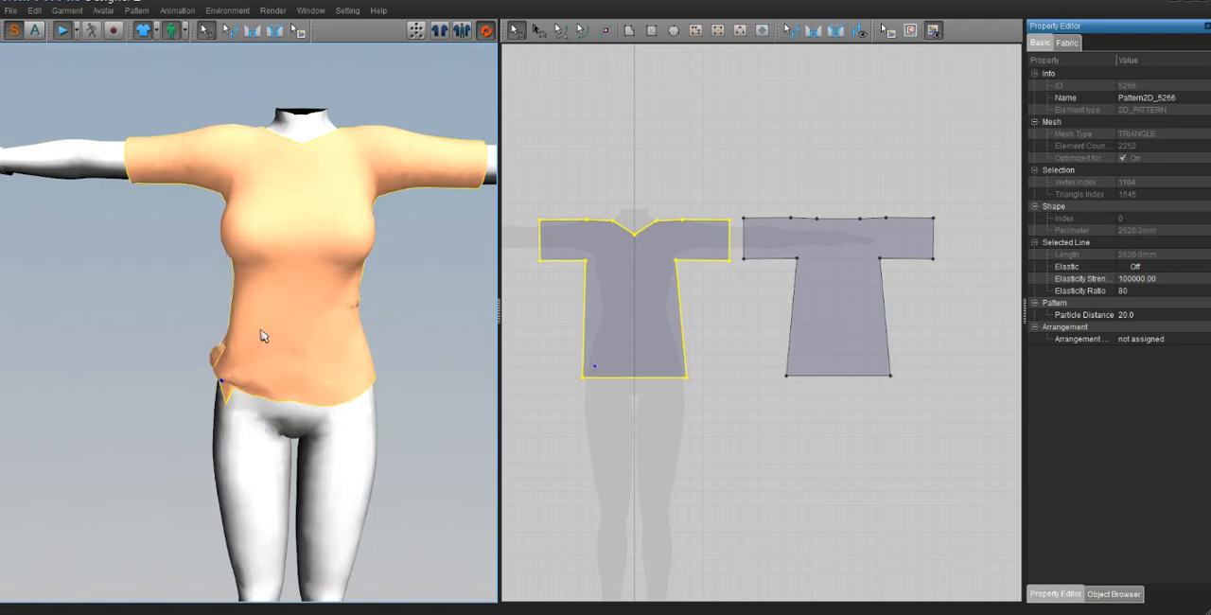
right_click_drag(406, 241, 278, 198)
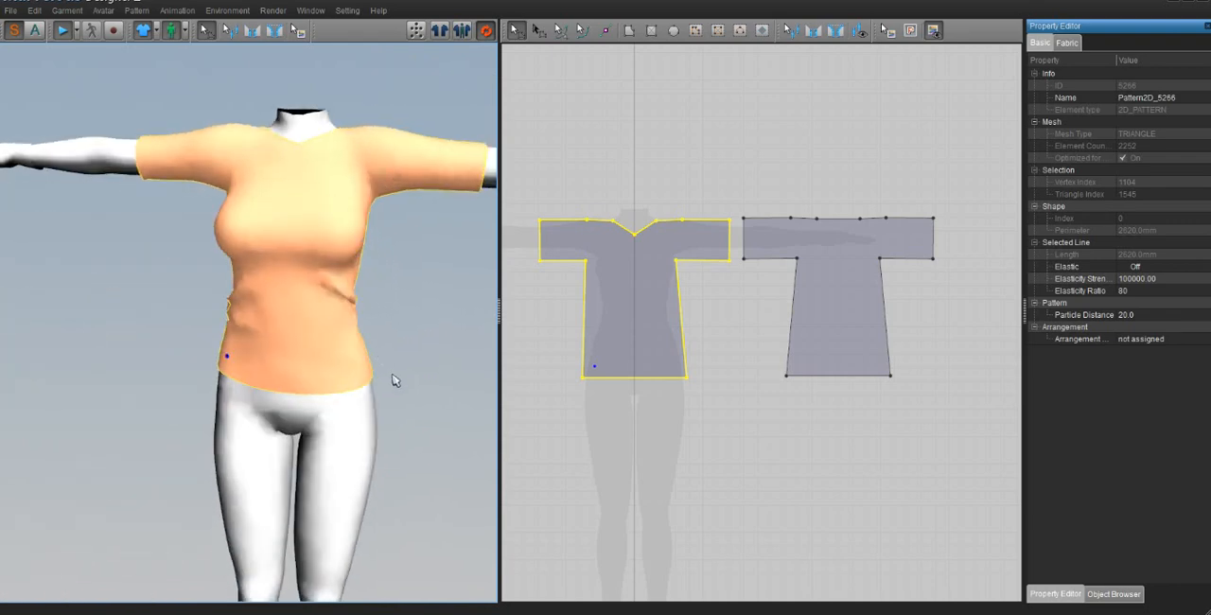
scroll(406, 354, "down", 1)
left_click_drag(230, 350, 147, 431)
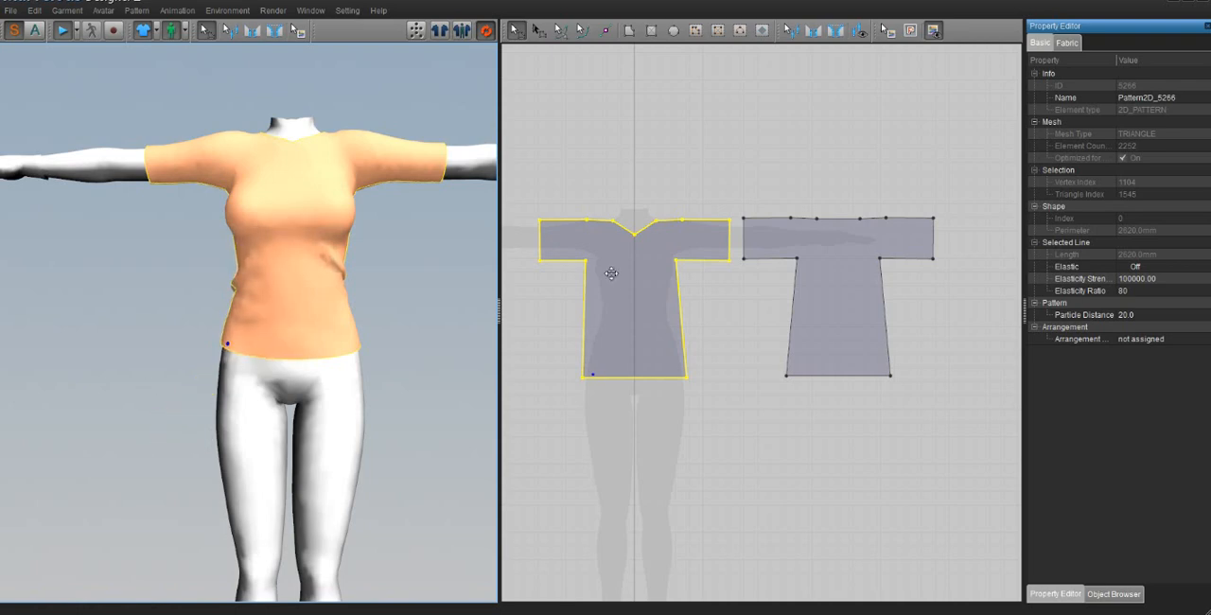
left_click_drag(330, 338, 367, 355)
scroll(299, 282, "up", 3)
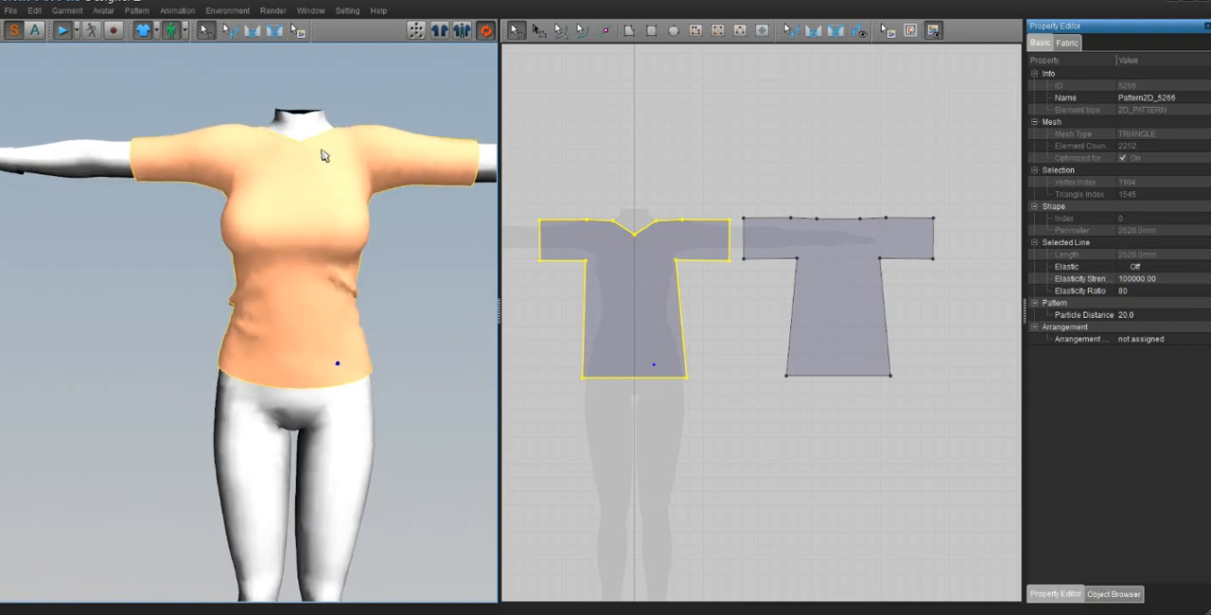
Step: Delete the V-point of the front neckline and curve the neckline edge downward into a round scoop
left_click(635, 179)
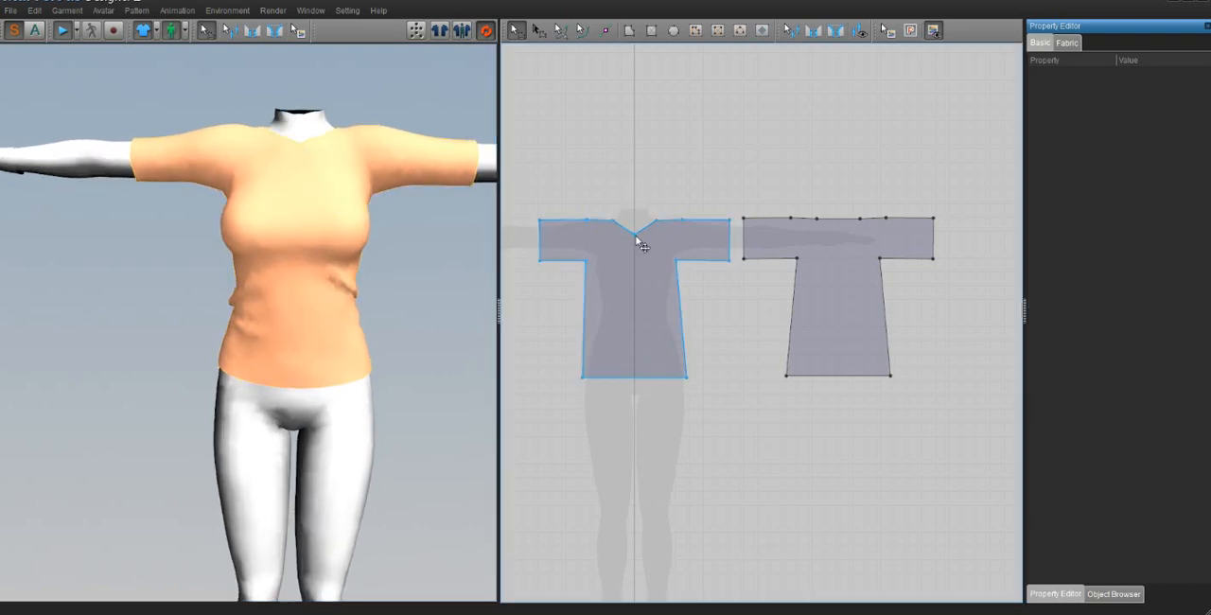
left_click(635, 236)
key("Delete")
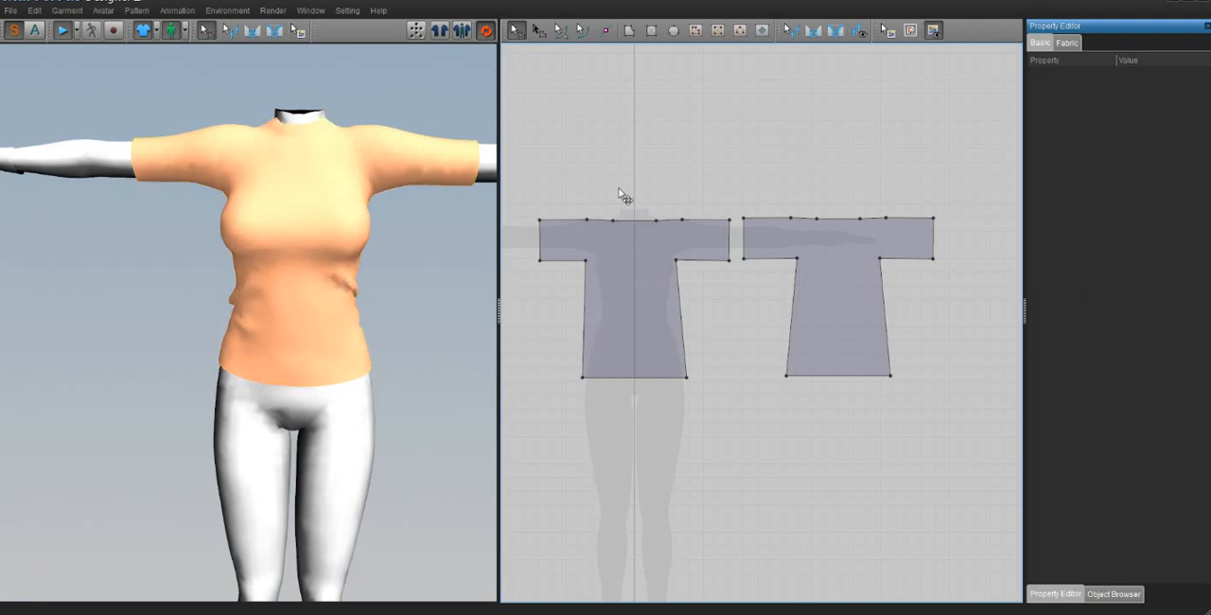
left_click(561, 31)
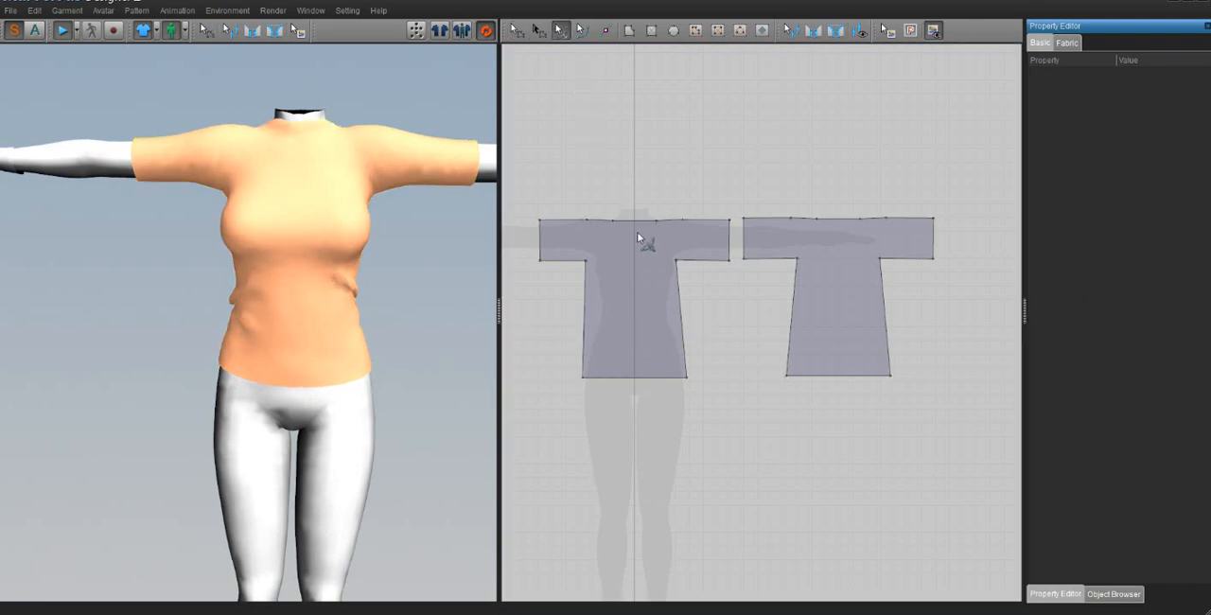
left_click_drag(635, 219, 635, 262)
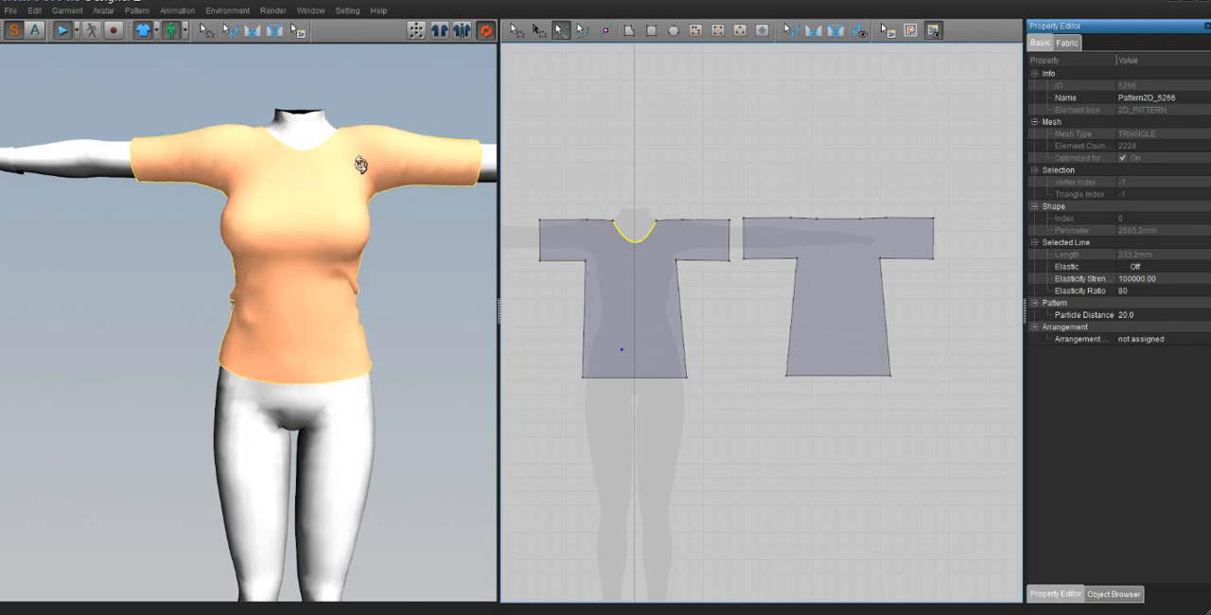
Step: Curve the back pattern's neckline edge slightly downward and check it on the avatar
right_click(356, 157)
left_click(235, 207)
right_click_drag(369, 216, 119, 230)
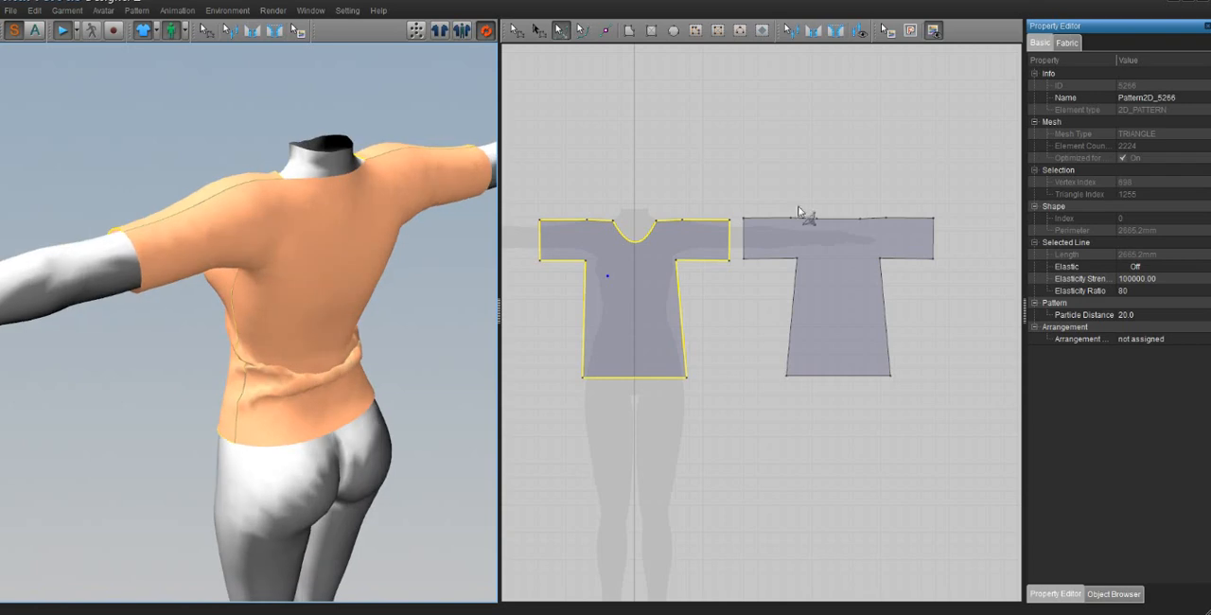
left_click(840, 222)
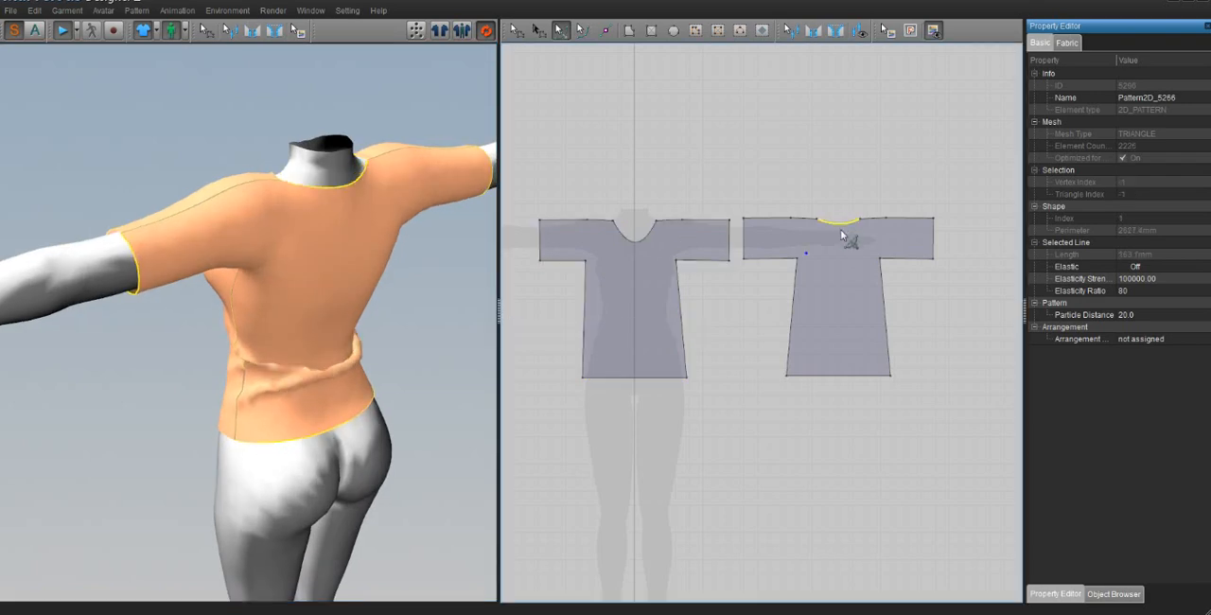
right_click_drag(340, 330, 558, 312)
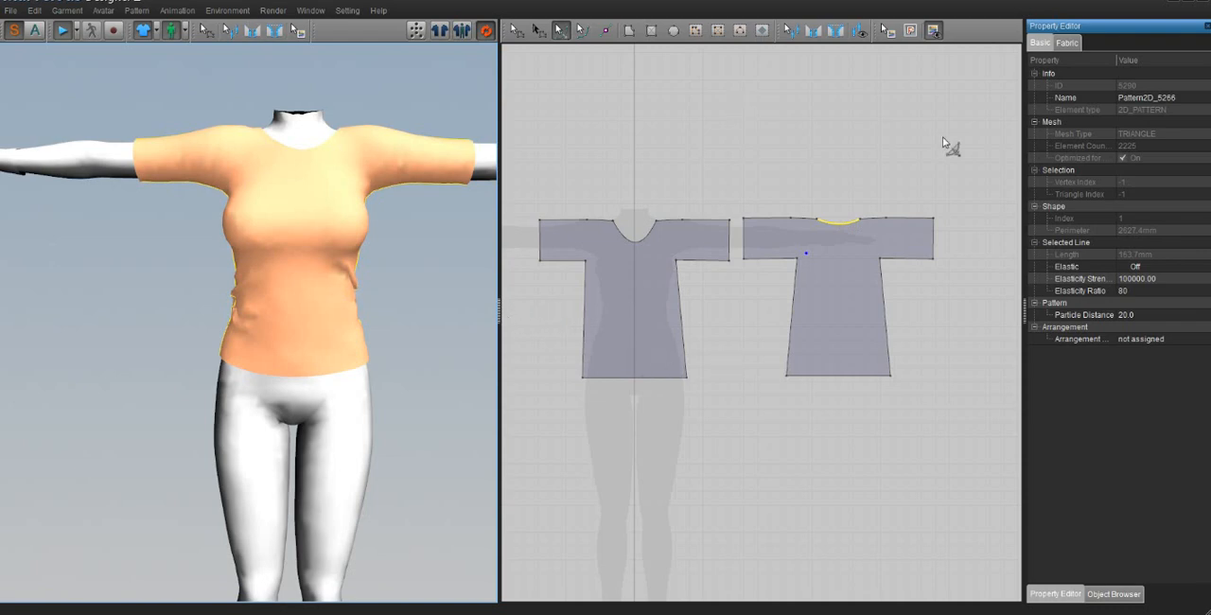
Step: Move the front and back shirt patterns together up above the avatar silhouette to free space over the legs
left_click(516, 31)
left_click(657, 311)
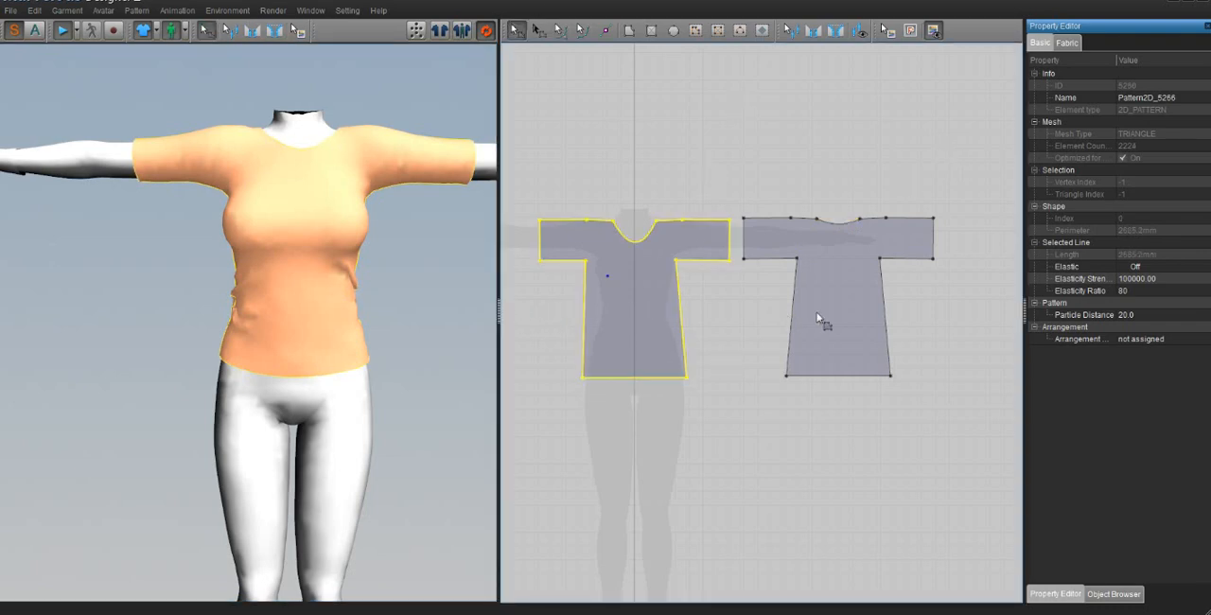
left_click(823, 313, "shift")
left_click_drag(823, 311, 823, 186)
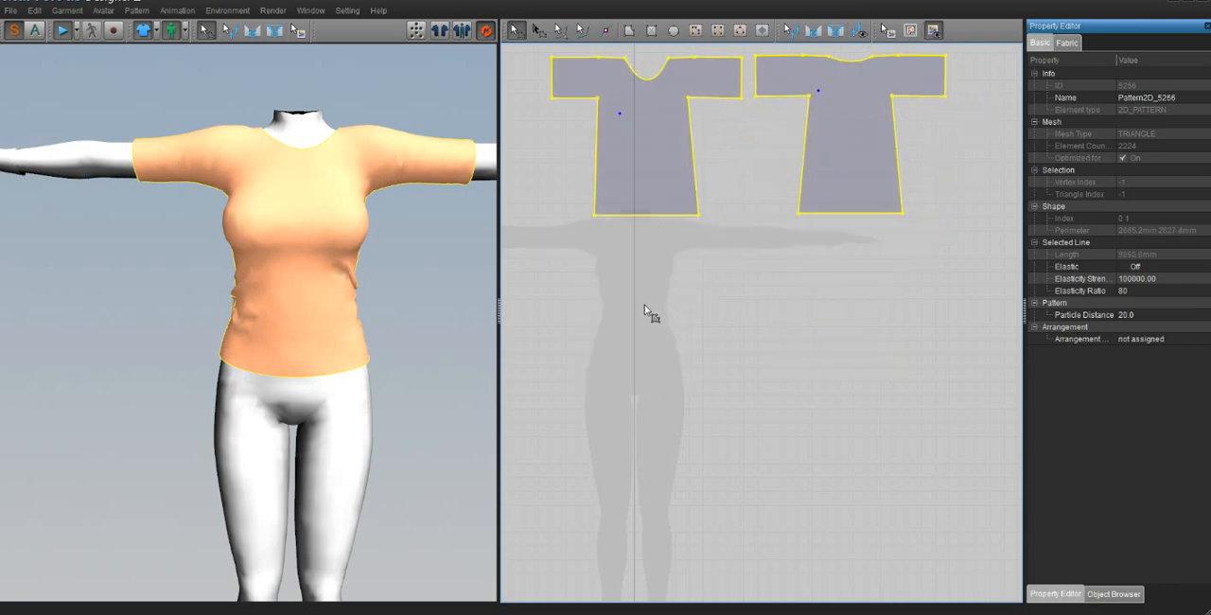
Step: Start a trouser-leg polygon at the waist centre, running down to the crotch, slightly sideways, and down the inner leg to the ankle
scroll(672, 248, "up", 3)
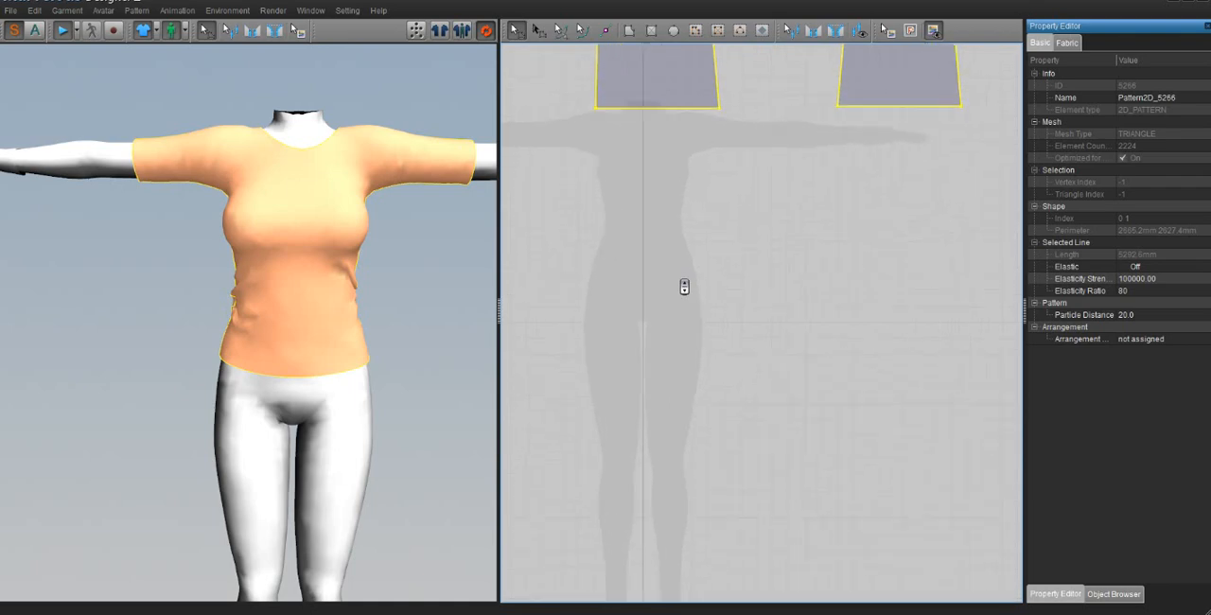
scroll(684, 286, "up", 5)
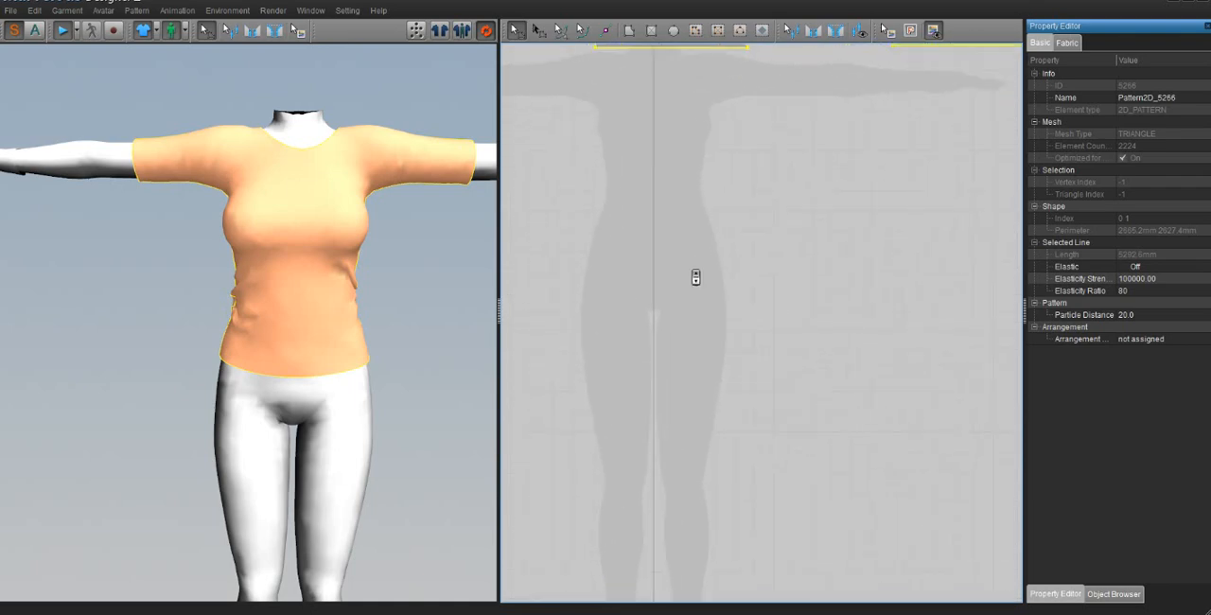
scroll(696, 277, "up", 2)
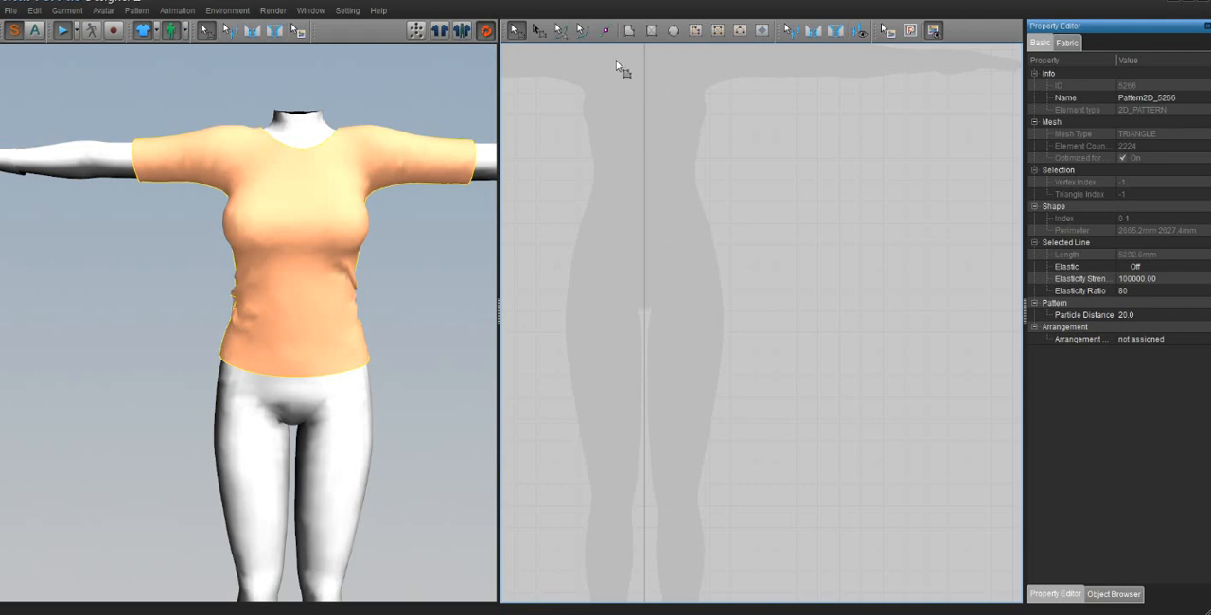
left_click(628, 31)
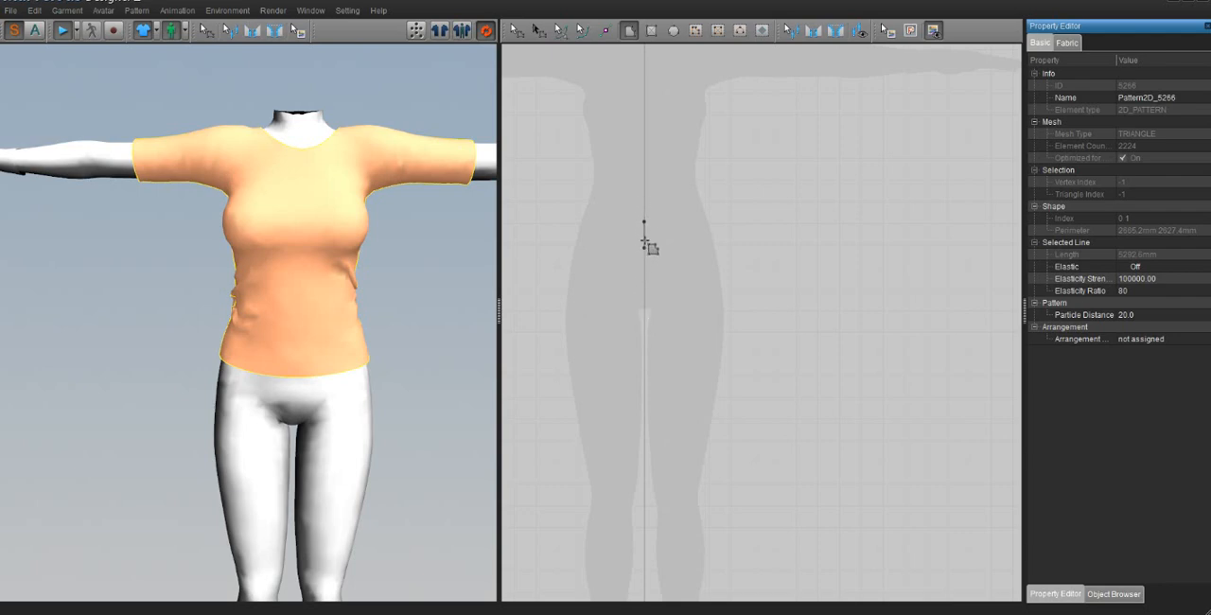
left_click(646, 237)
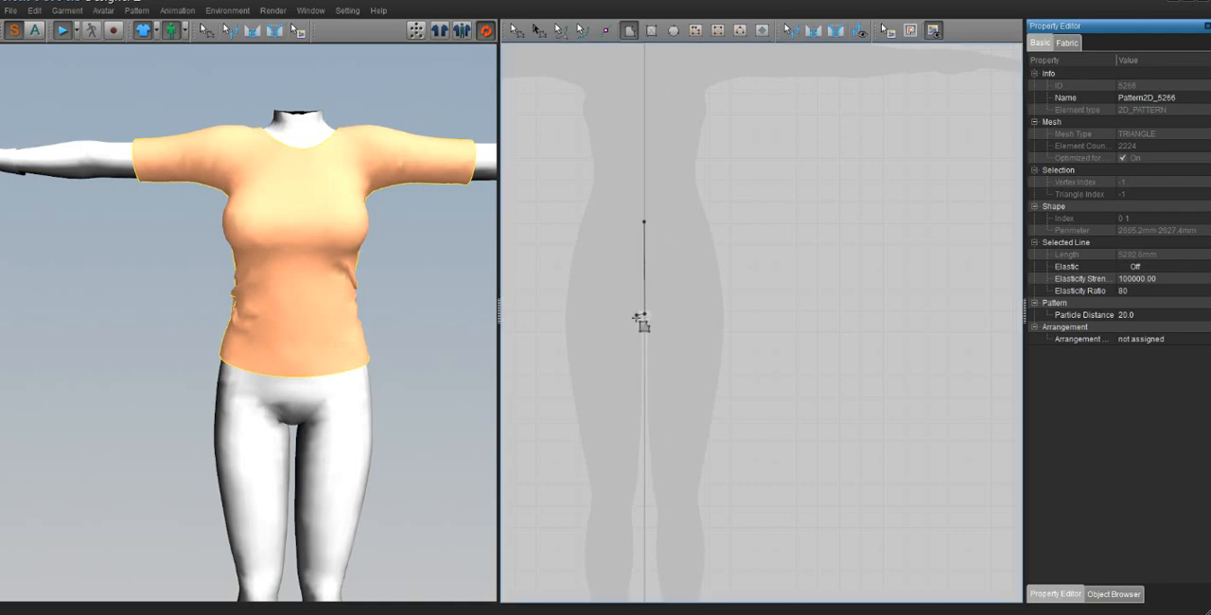
left_click(642, 316)
double_click(632, 506)
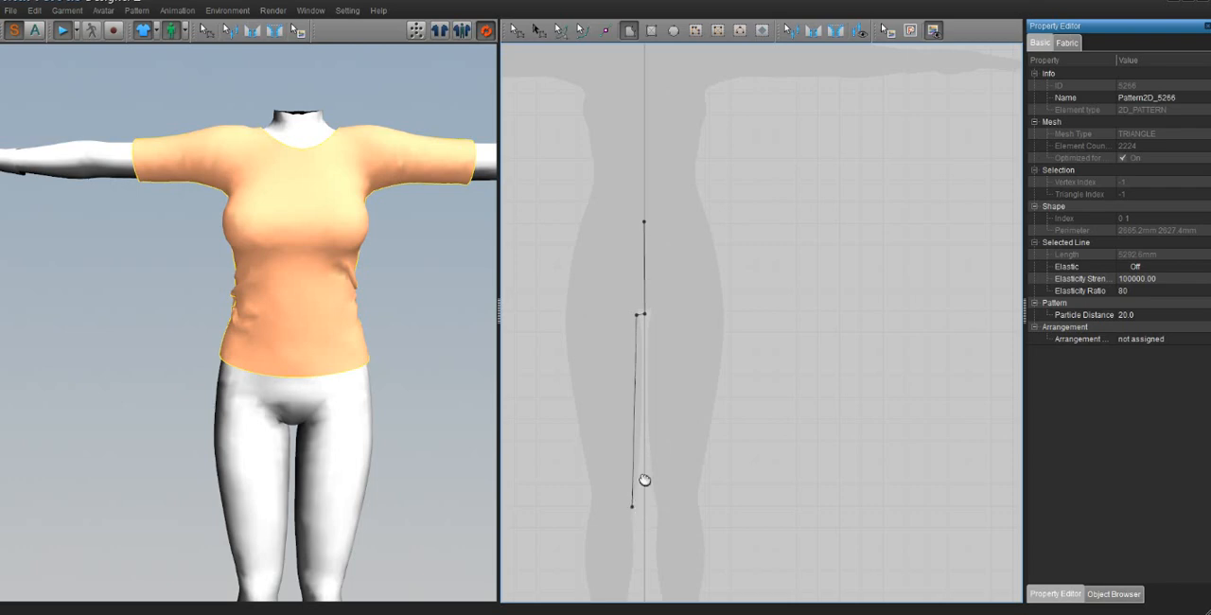
middle_click_drag(644, 481, 656, 377)
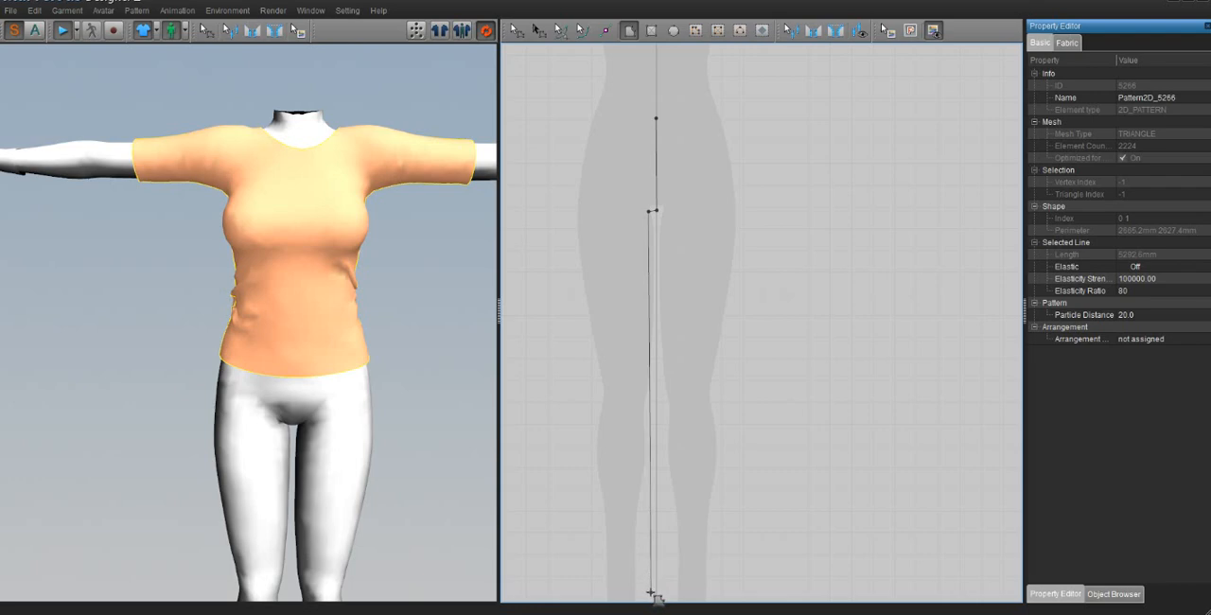
middle_click_drag(664, 576, 678, 547)
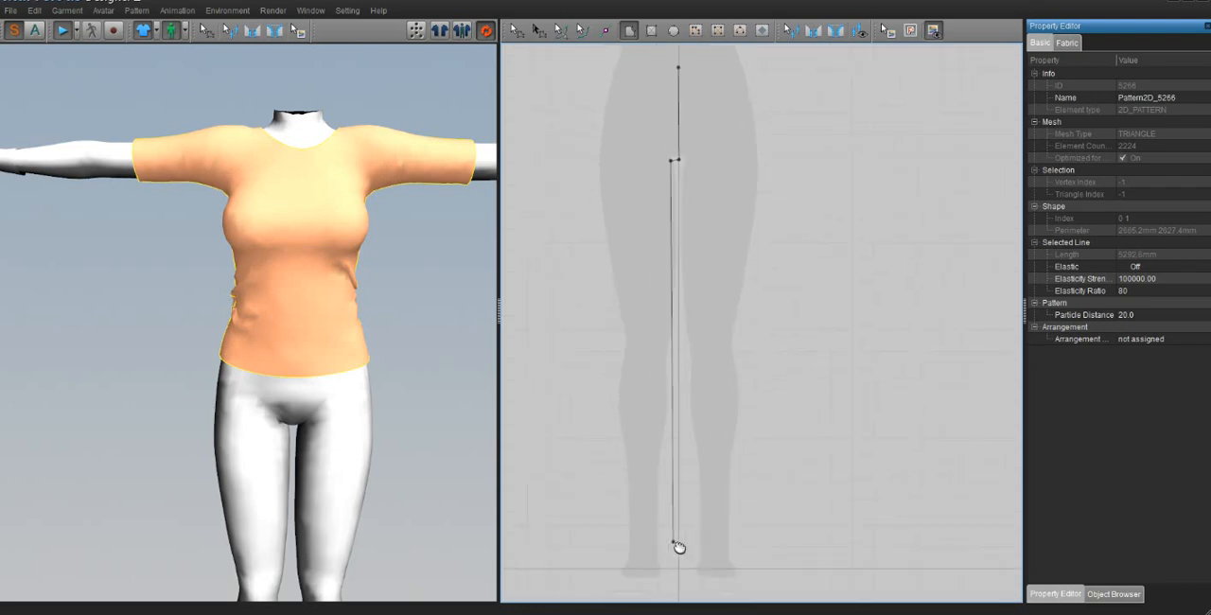
left_click(674, 543)
Step: Complete the trouser-leg polygon with the ankle hem, the outer leg up to the hip and waist, and close it at its starting point
left_click(611, 543)
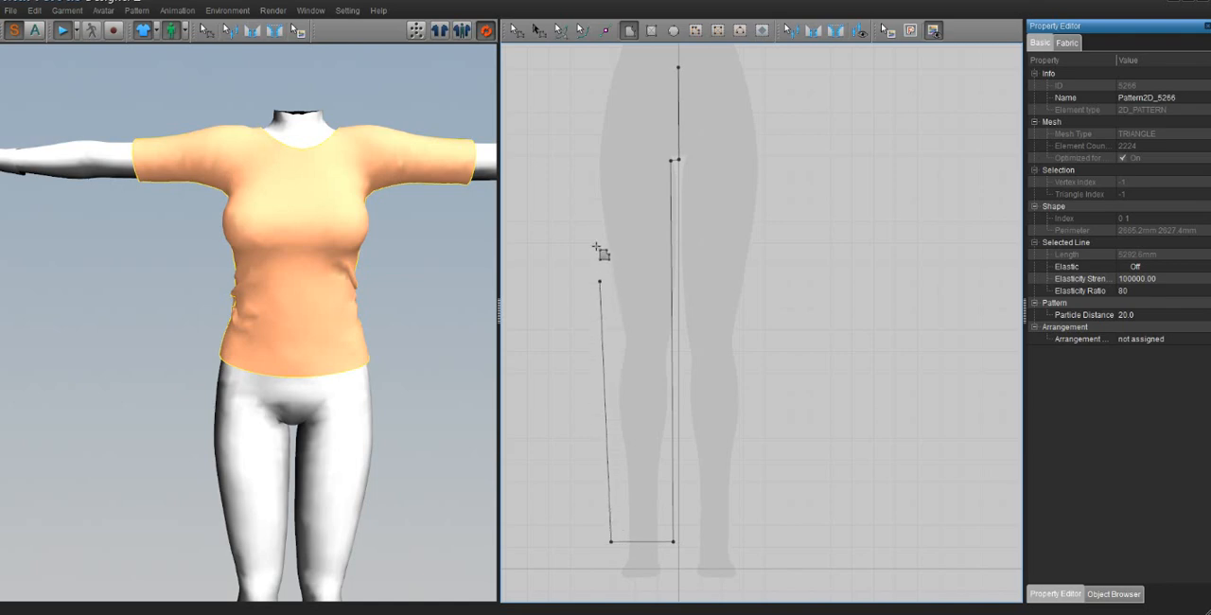
left_click(598, 160)
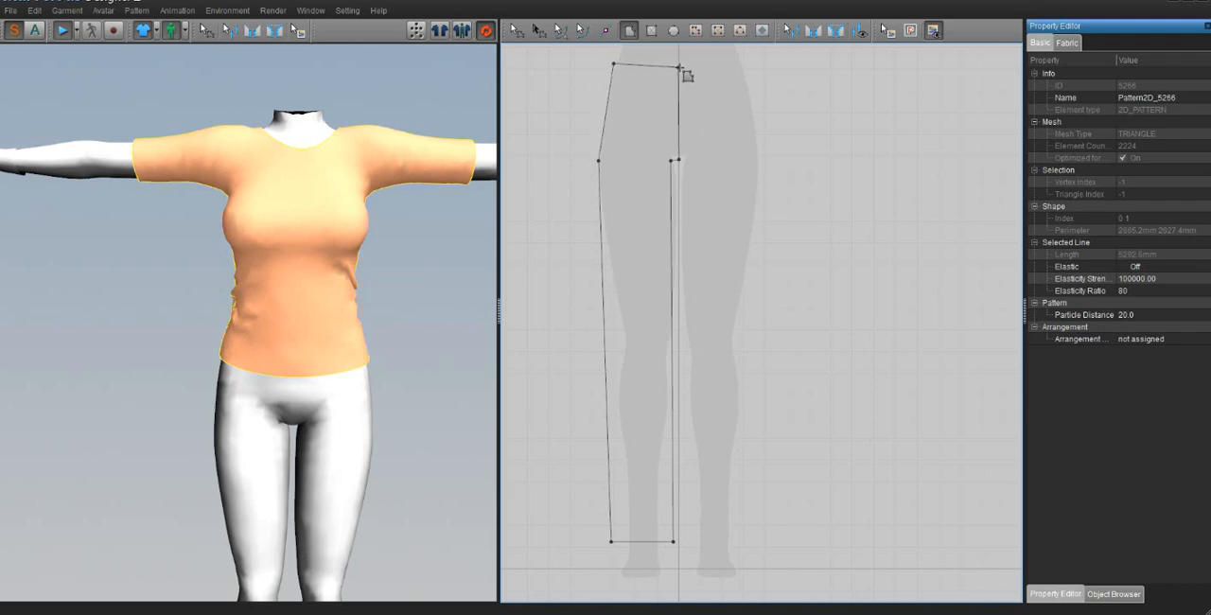
left_click(679, 67)
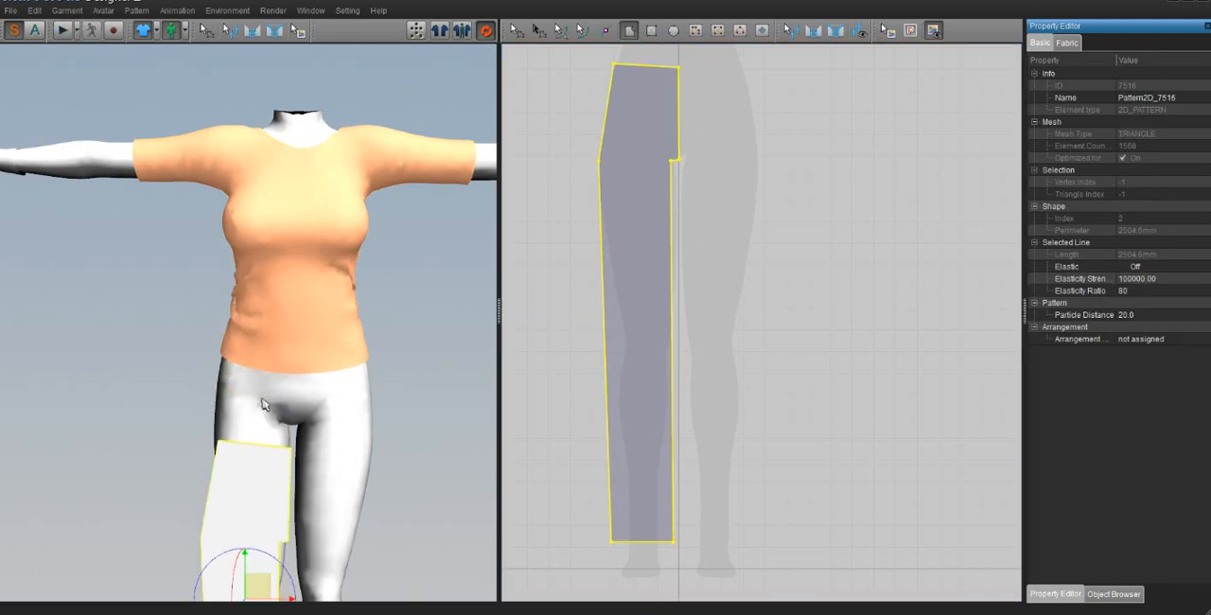
Step: Raise the trouser-leg pattern to waist height in front of the avatar's right leg and flatten it with Rearrange Pattern
scroll(282, 438, "down", 3)
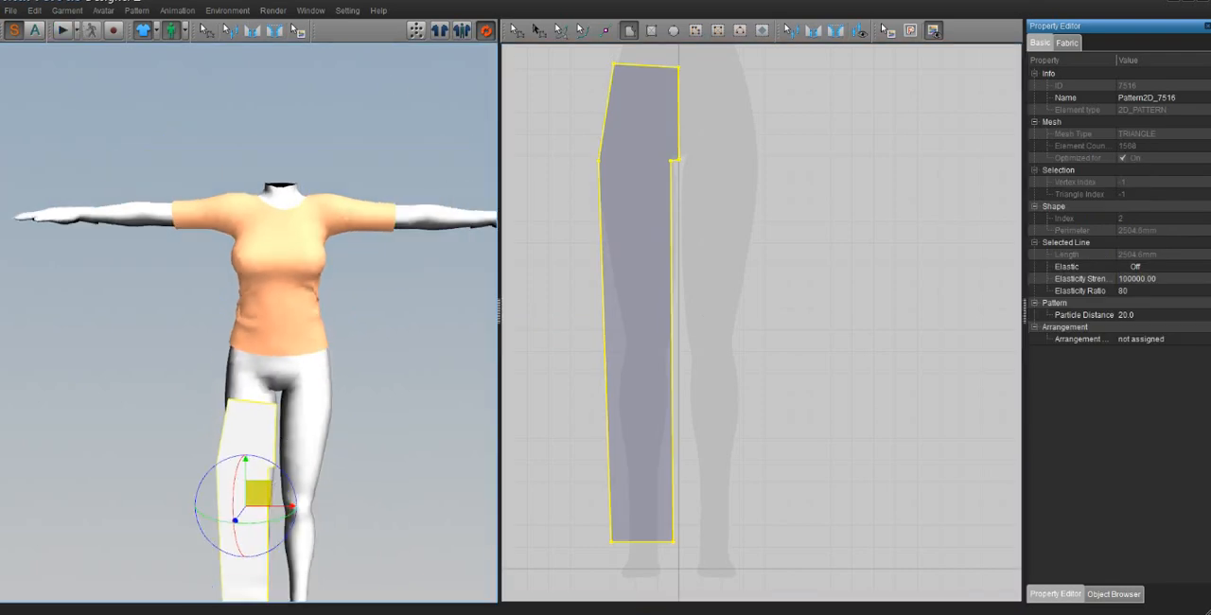
left_click_drag(266, 480, 255, 448)
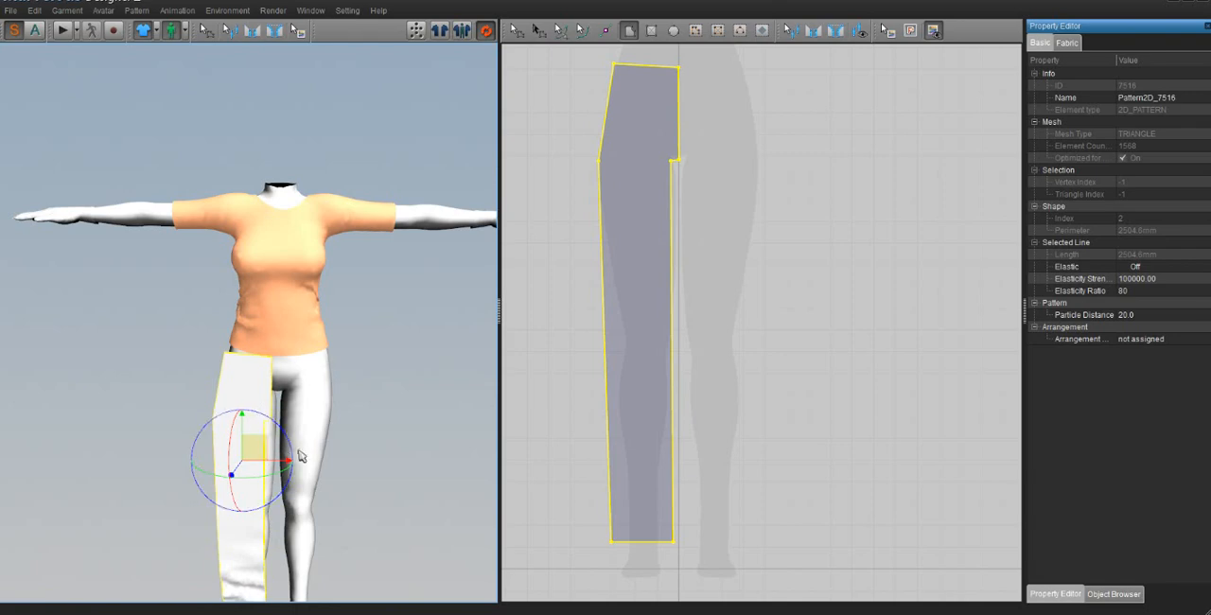
scroll(305, 444, "down", 2)
scroll(312, 440, "down", 1)
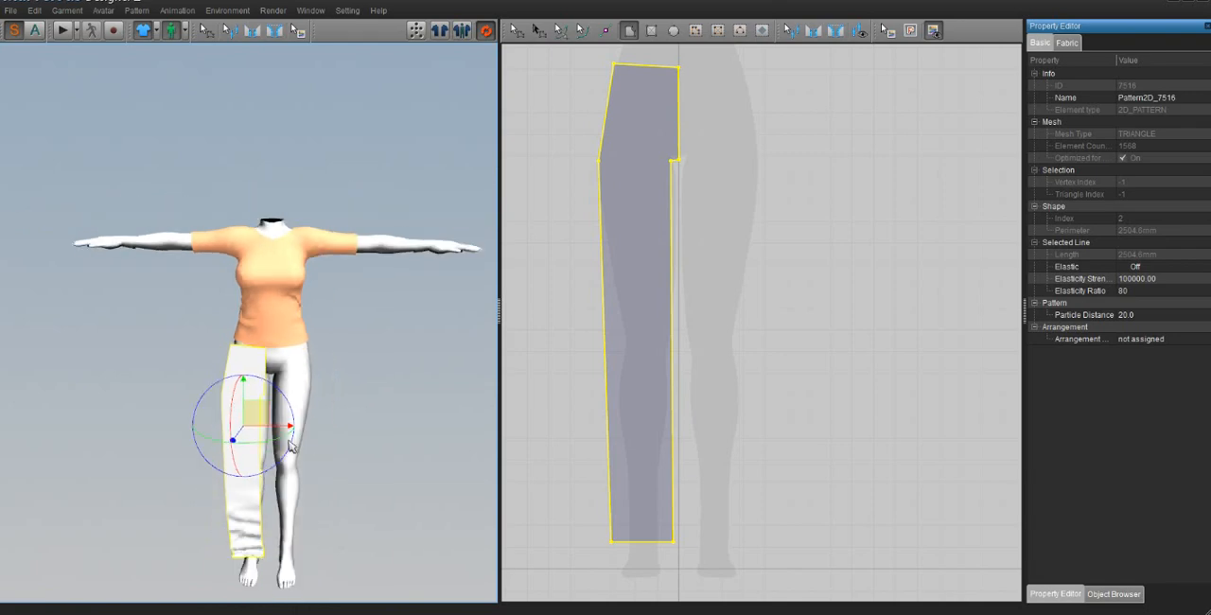
right_click(236, 358)
left_click(264, 395)
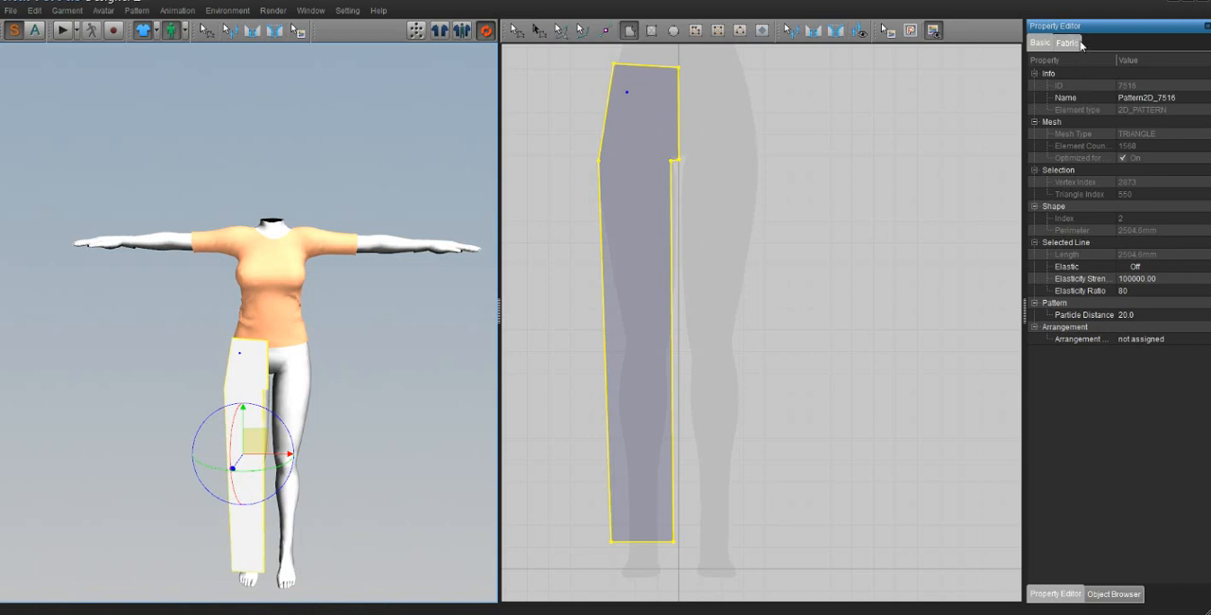
Step: Set the trouser-leg pattern's fabric colour to dark purple, RGB 85, 0, 127
left_click(1066, 43)
left_click(1196, 97)
left_click(1198, 98)
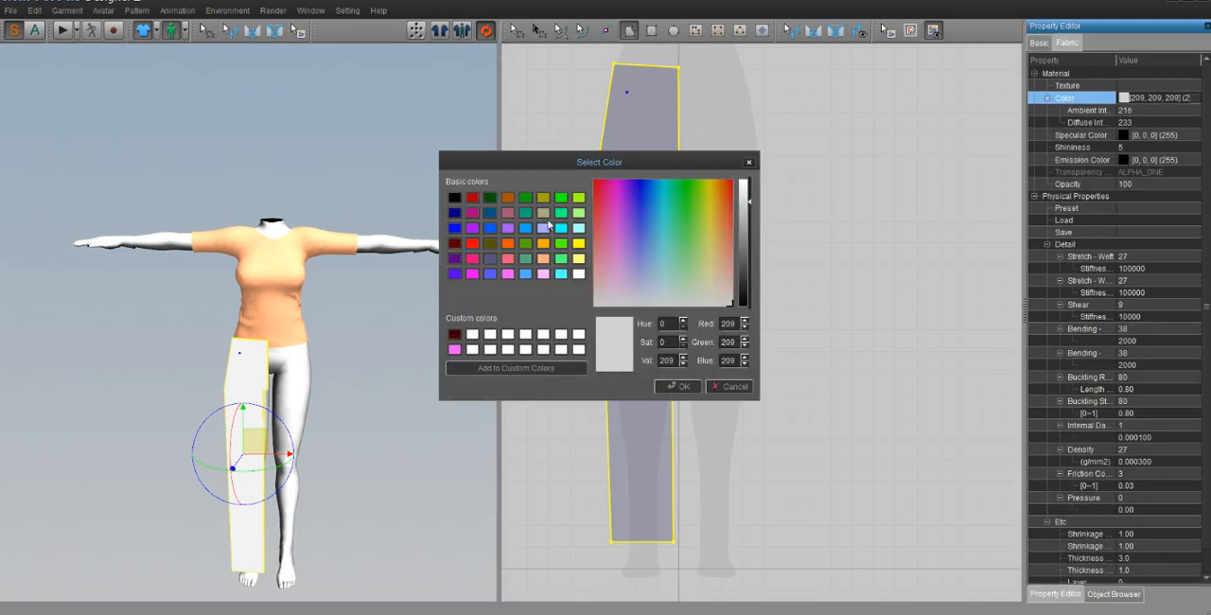
left_click(475, 229)
left_click(472, 260)
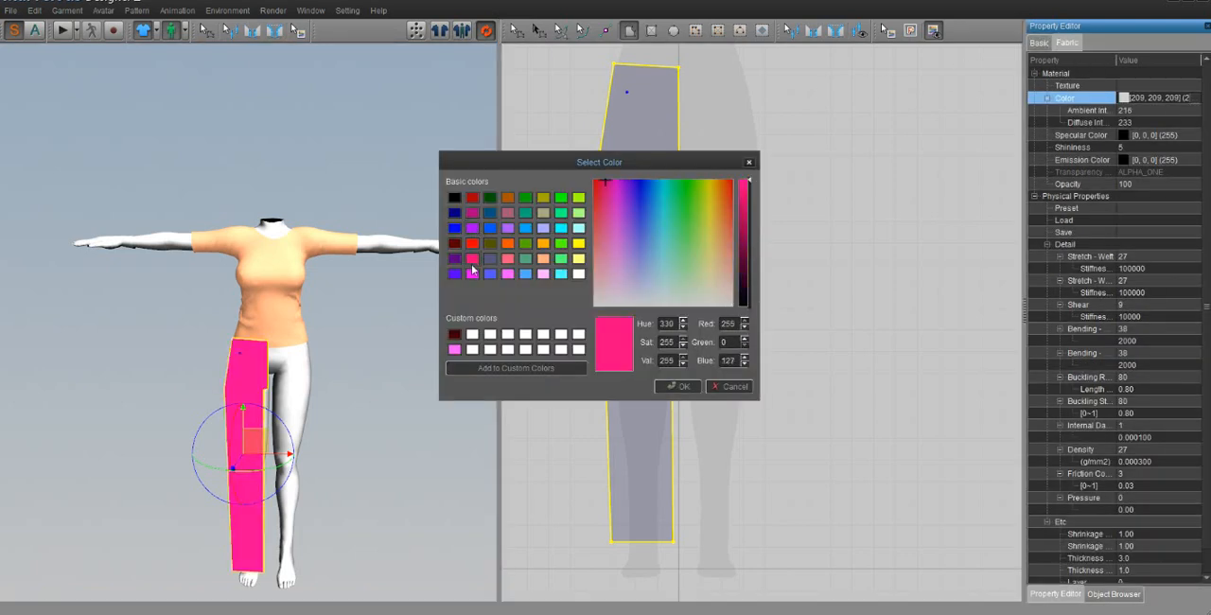
left_click(455, 275)
left_click(452, 265)
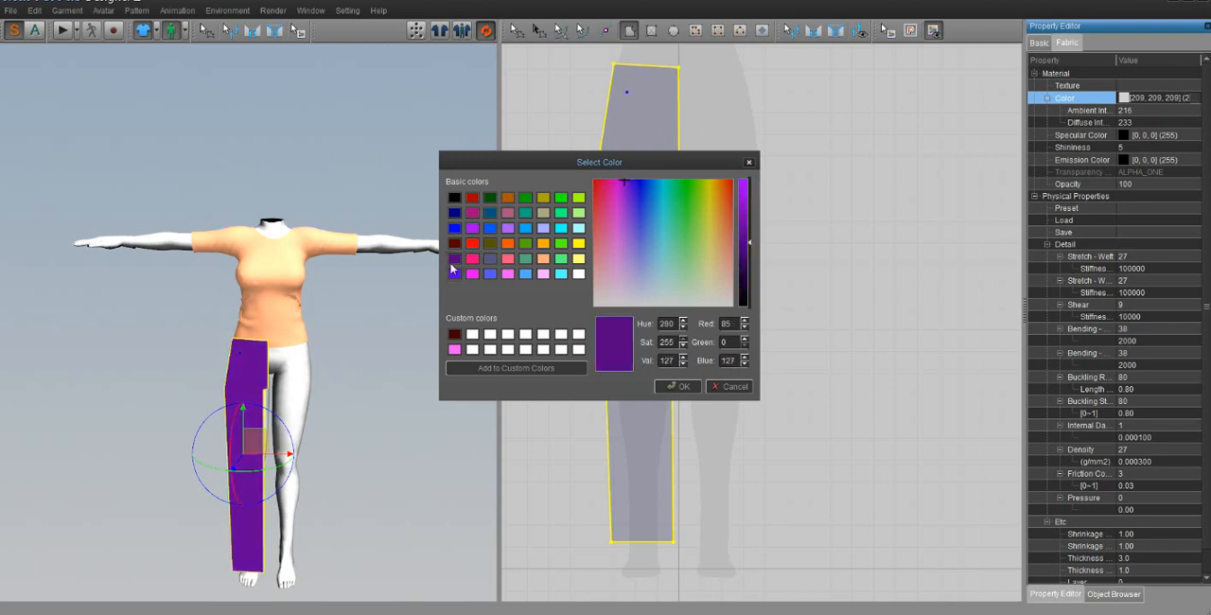
left_click(679, 387)
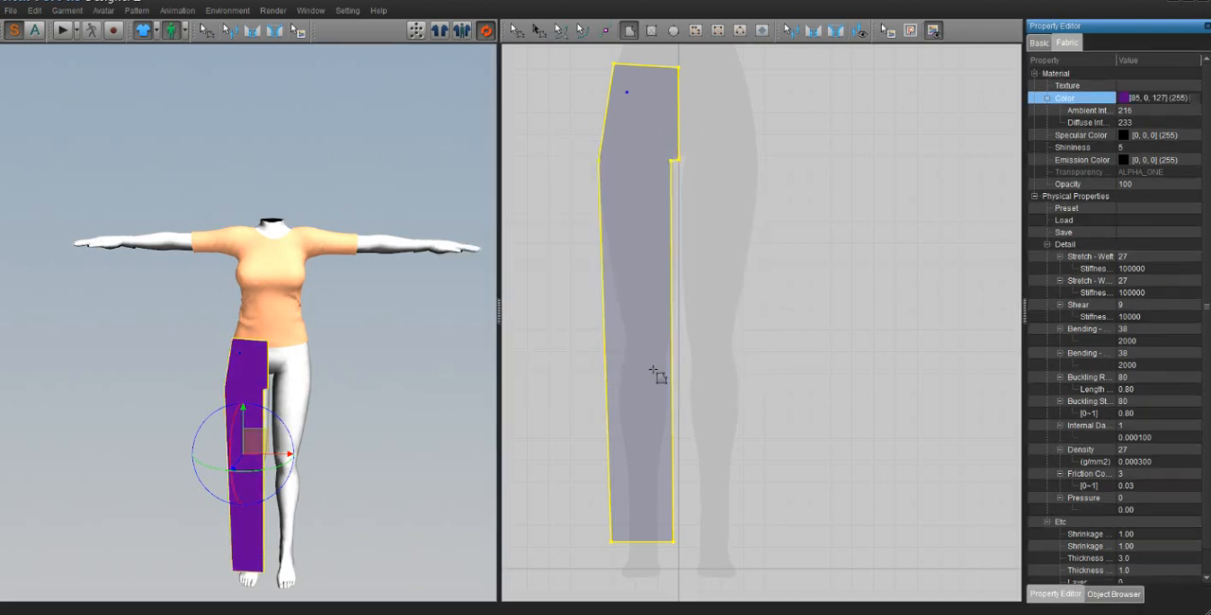
Step: Unfold the trouser-leg pattern along its vertical centre-front edge into a full two-legged trouser front
left_click(555, 146)
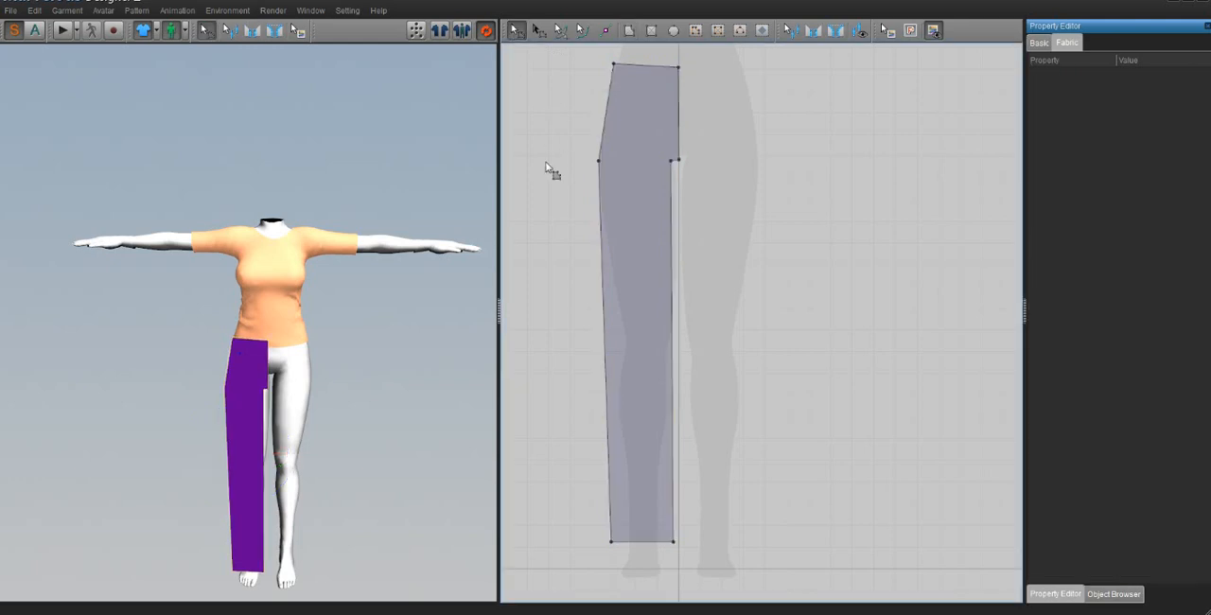
left_click(679, 106)
right_click(680, 108)
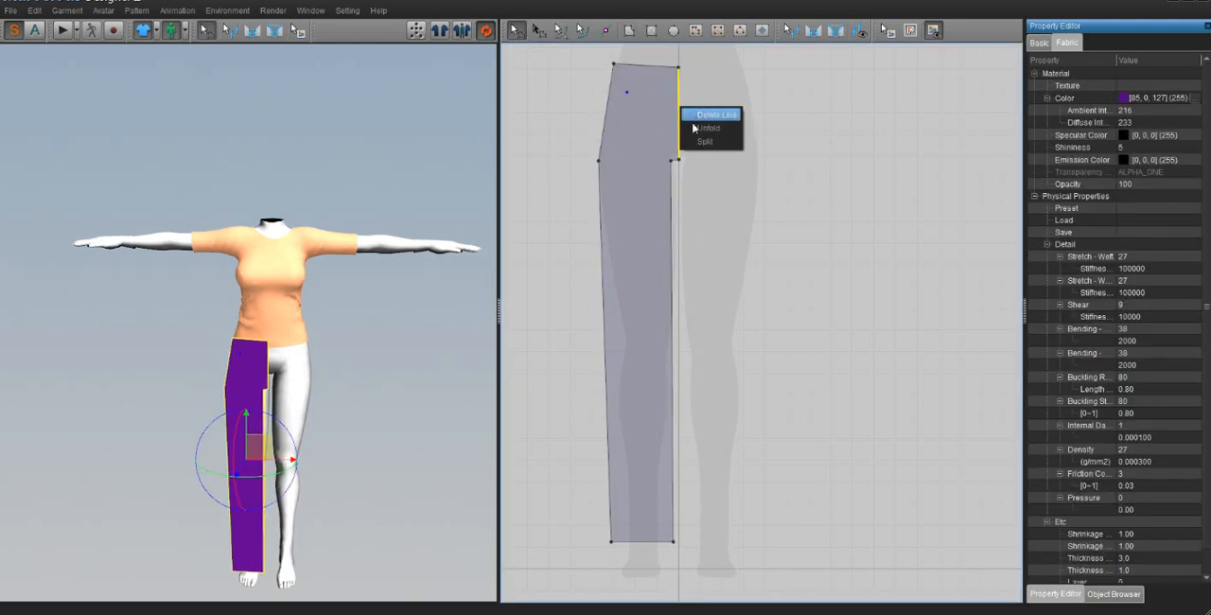
left_click(696, 126)
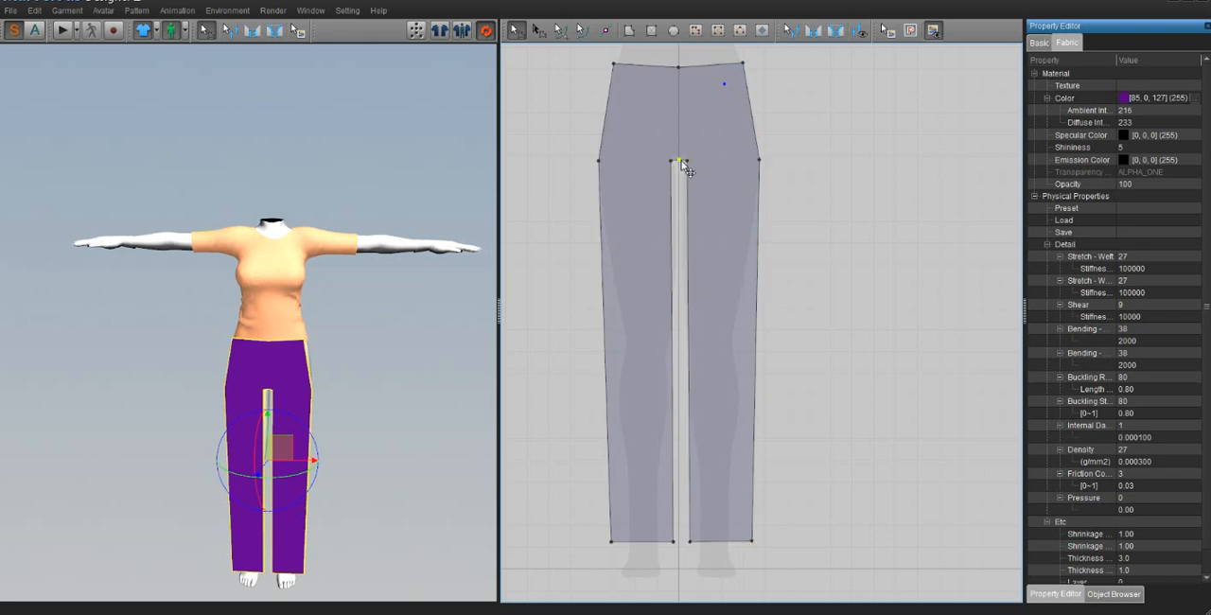
Step: Delete the leftover centre points at the crotch and on the waistline of the trouser front
key("Delete")
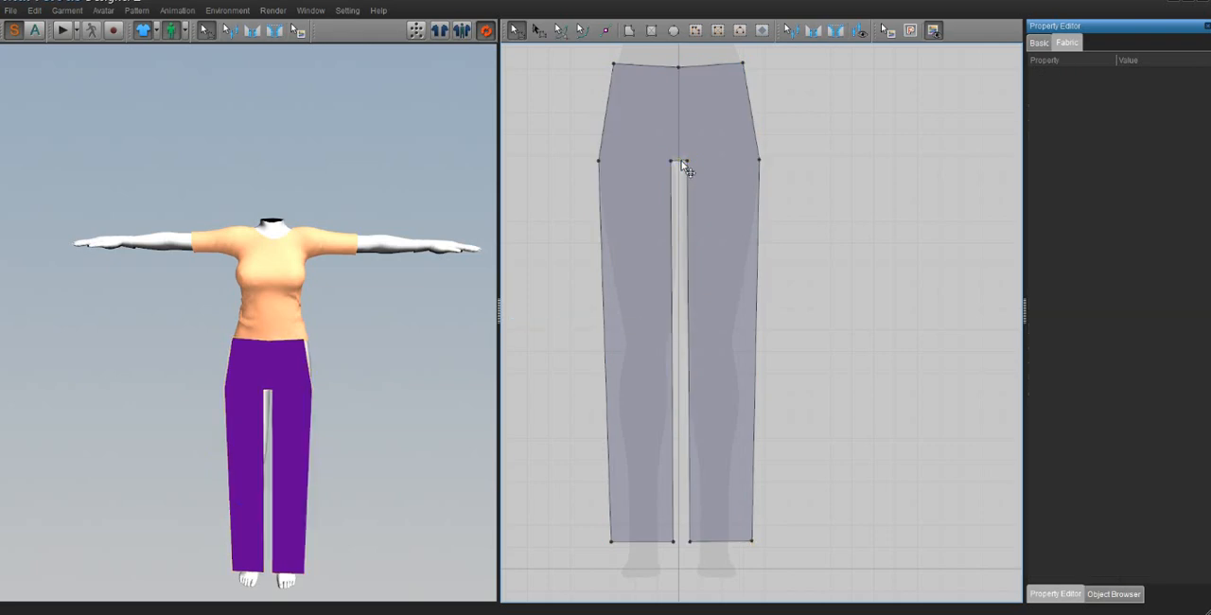
left_click(690, 89)
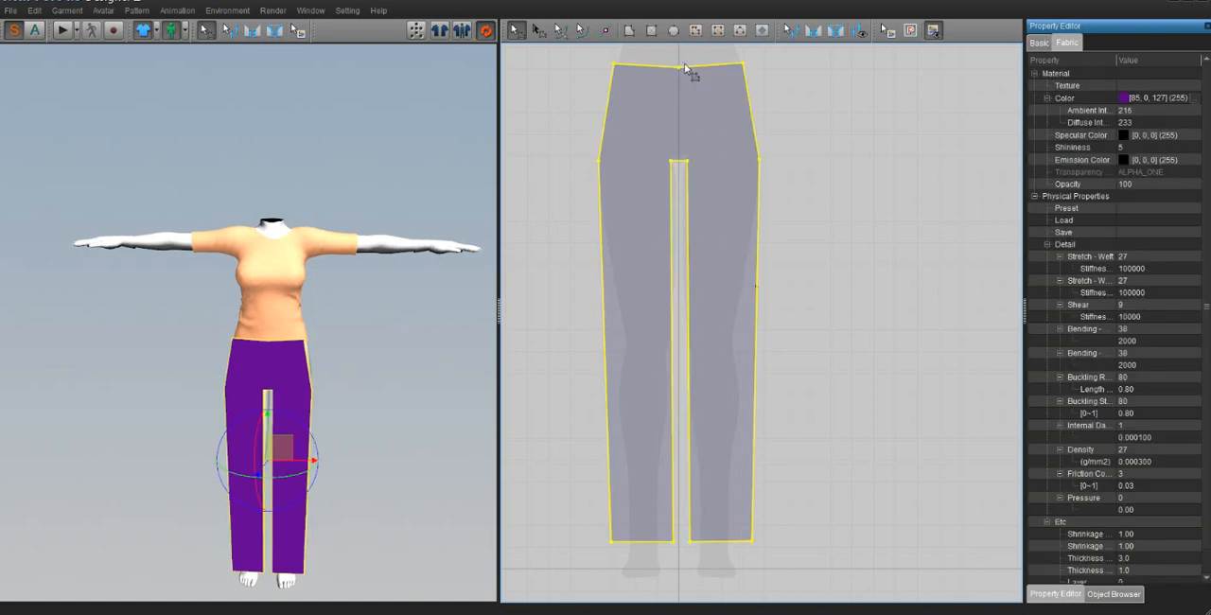
left_click(679, 69)
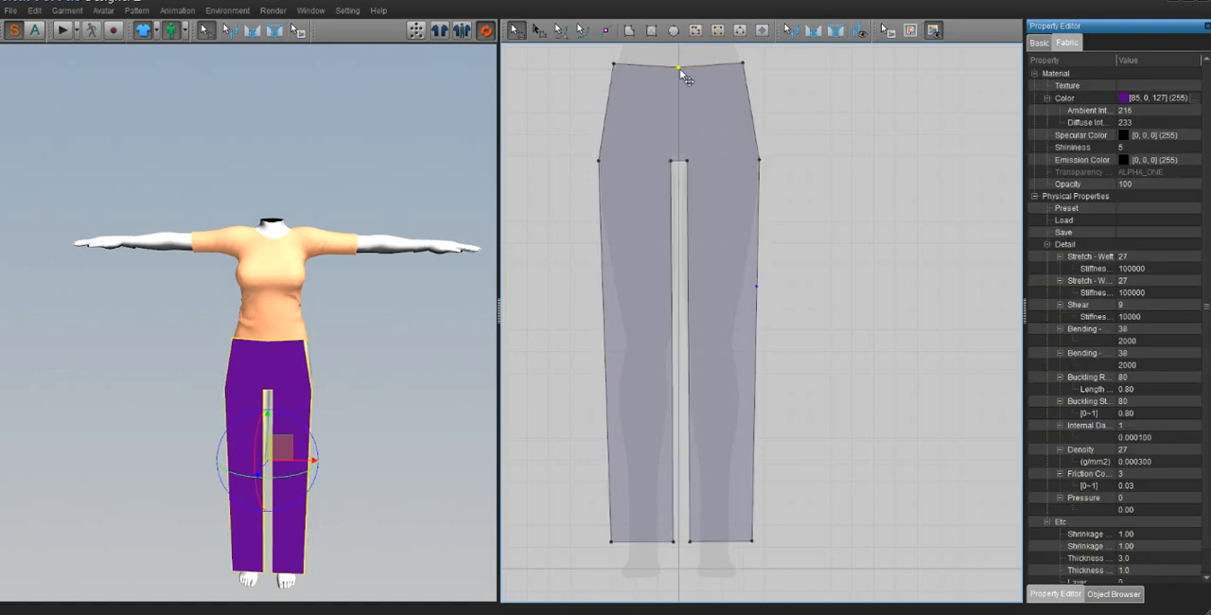
key("Delete")
left_click(672, 100)
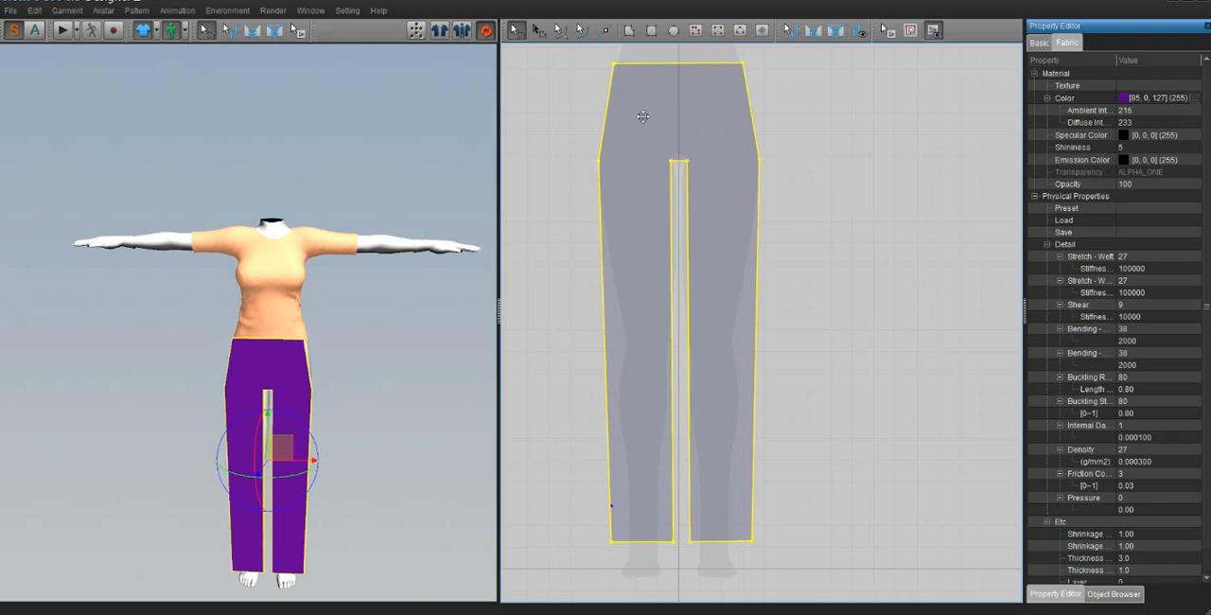
Step: Copy the trouser front pattern and paste the duplicate beside it on the right as the trouser back
right_click(653, 104)
left_click(695, 133)
right_click(839, 151)
left_click(866, 153)
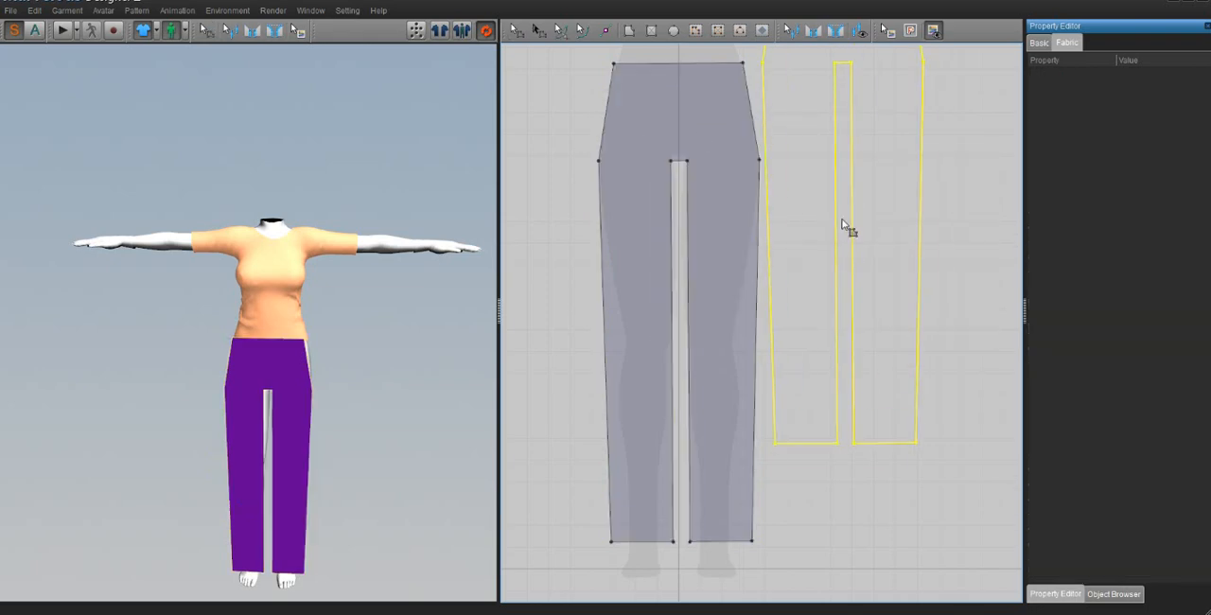
left_click(848, 313)
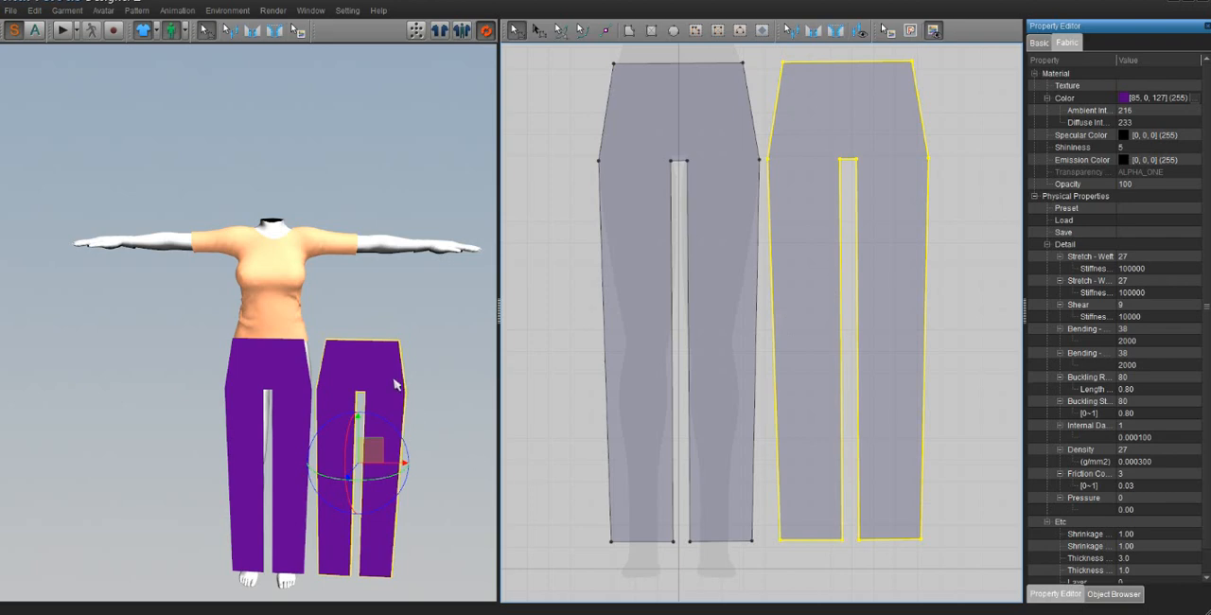
Step: Flip the duplicated trouser pattern horizontally on the avatar and move it behind the legs
left_click(673, 171)
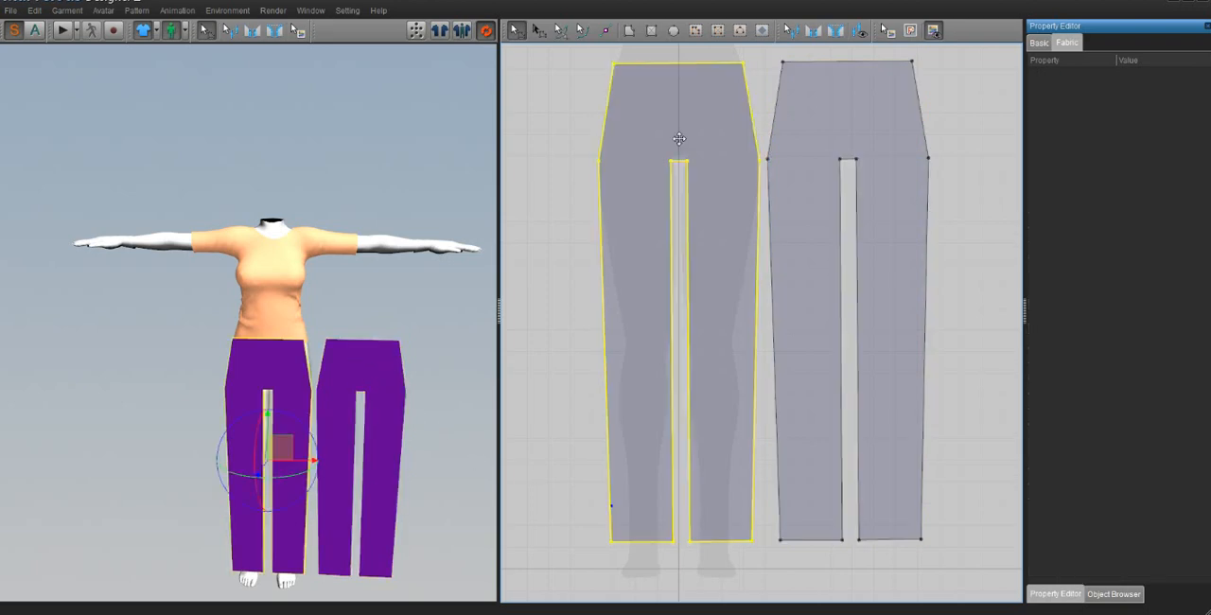
left_click(845, 130)
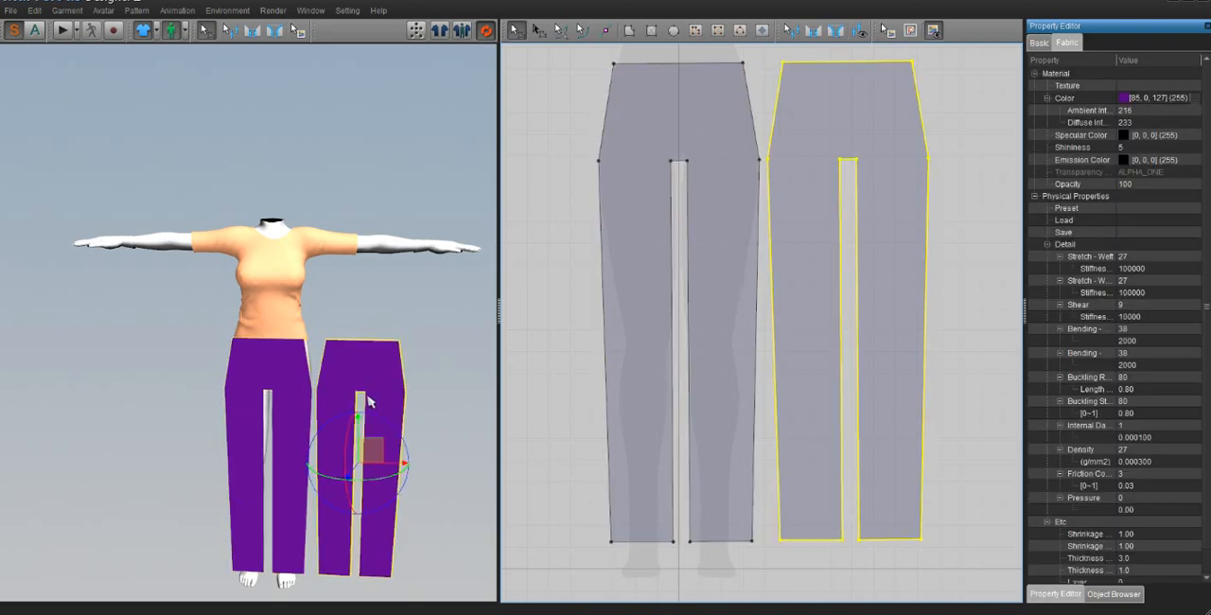
right_click(347, 360)
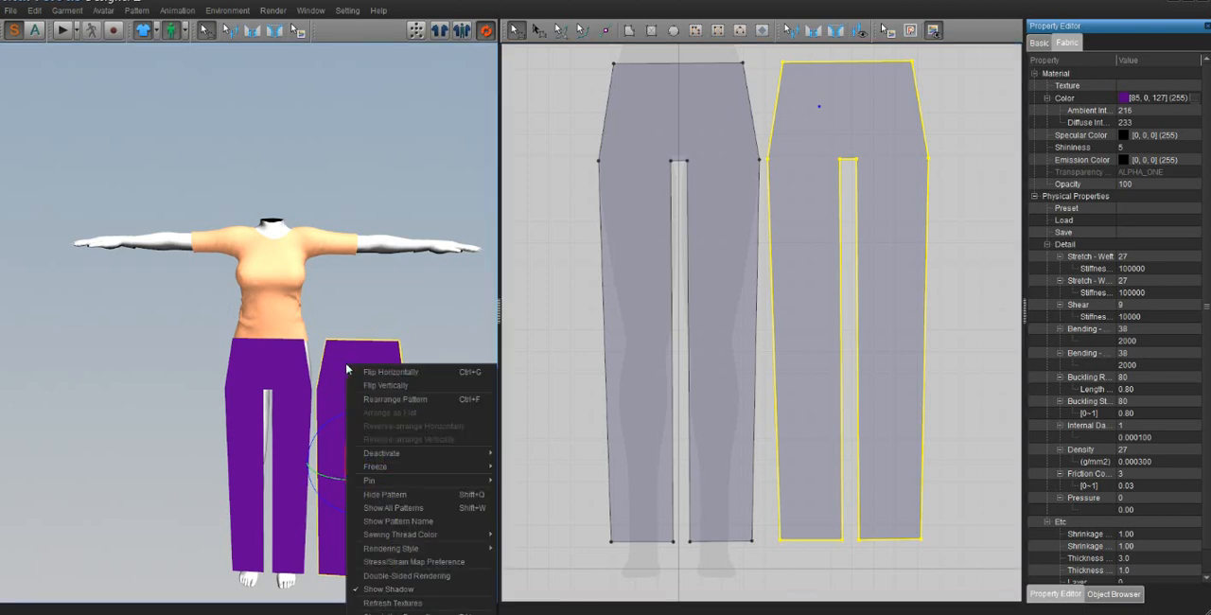
left_click(379, 376)
right_click_drag(378, 381, 151, 387)
left_click_drag(188, 425, 272, 428)
right_click_drag(274, 421, 346, 422)
left_click_drag(279, 428, 320, 428)
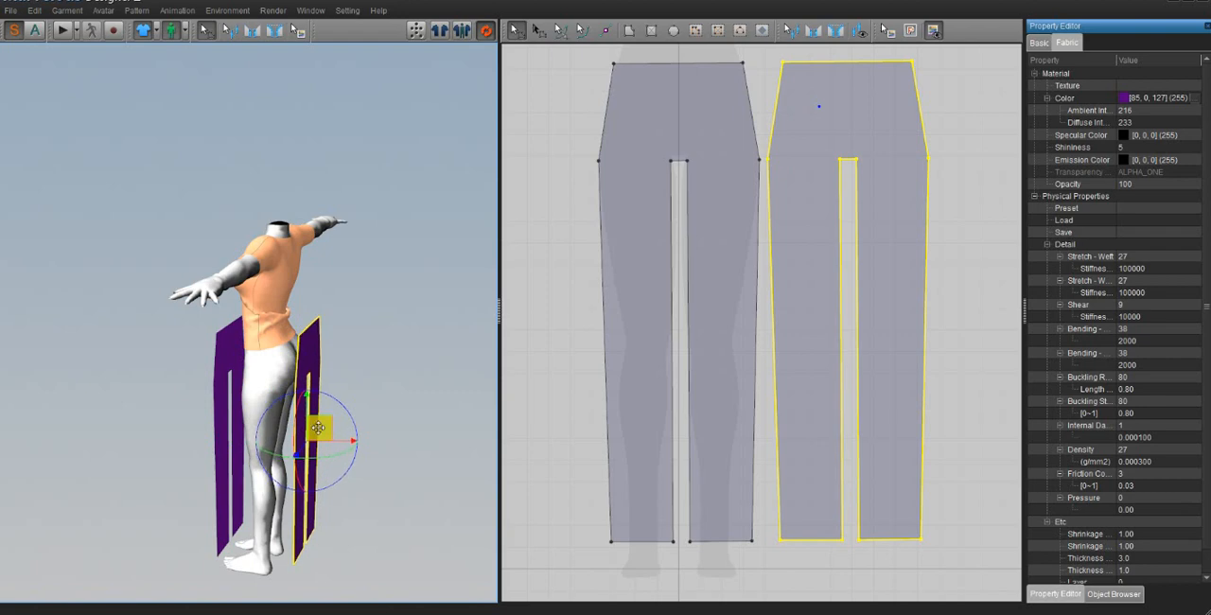
Step: Move the front trouser pattern closer to the front of the avatar's legs
right_click_drag(318, 427, 263, 369)
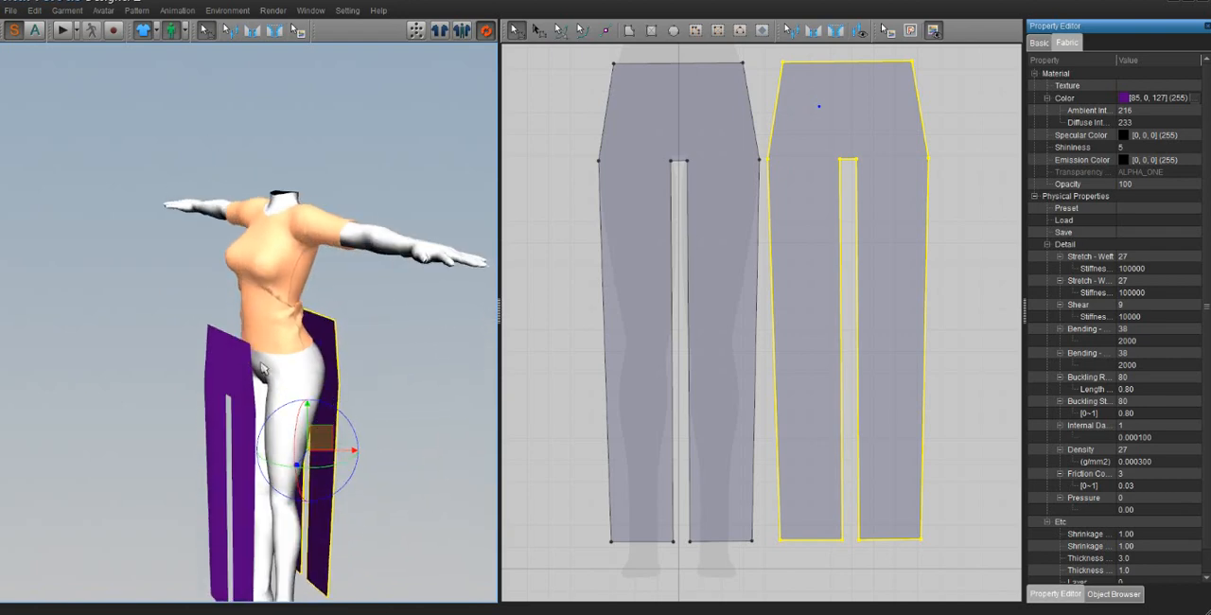
right_click_drag(265, 411, 236, 401)
left_click_drag(224, 340, 240, 332)
right_click_drag(273, 372, 290, 377)
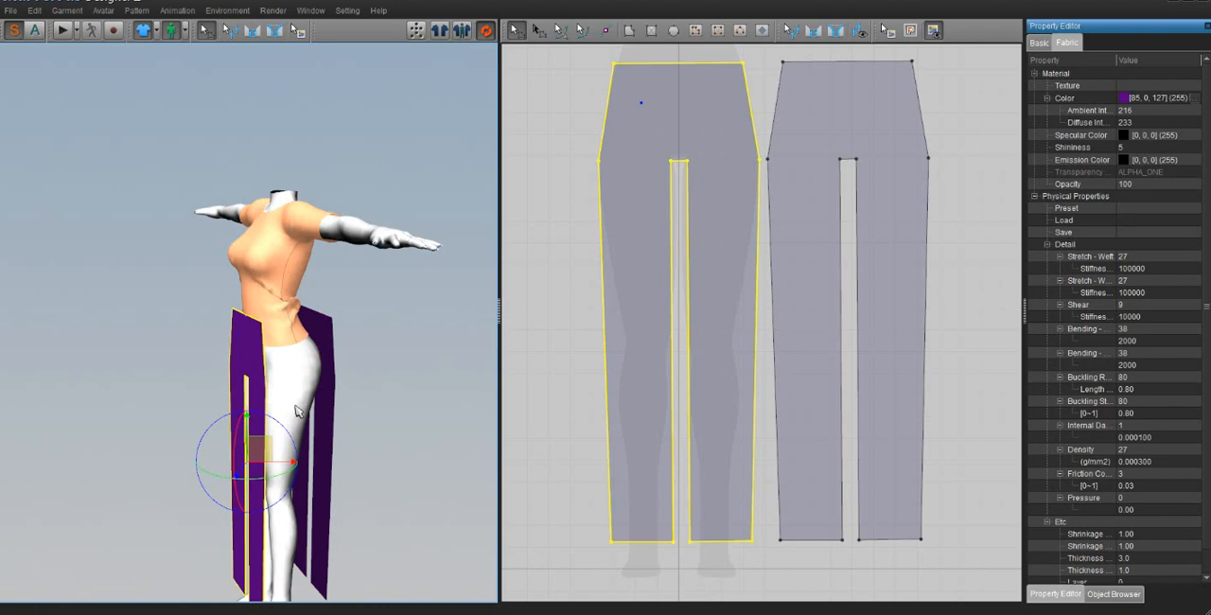
Step: Sew the front and back trouser patterns together along the avatar's left hip edge and left outer-leg edge
right_click_drag(297, 410, 298, 514)
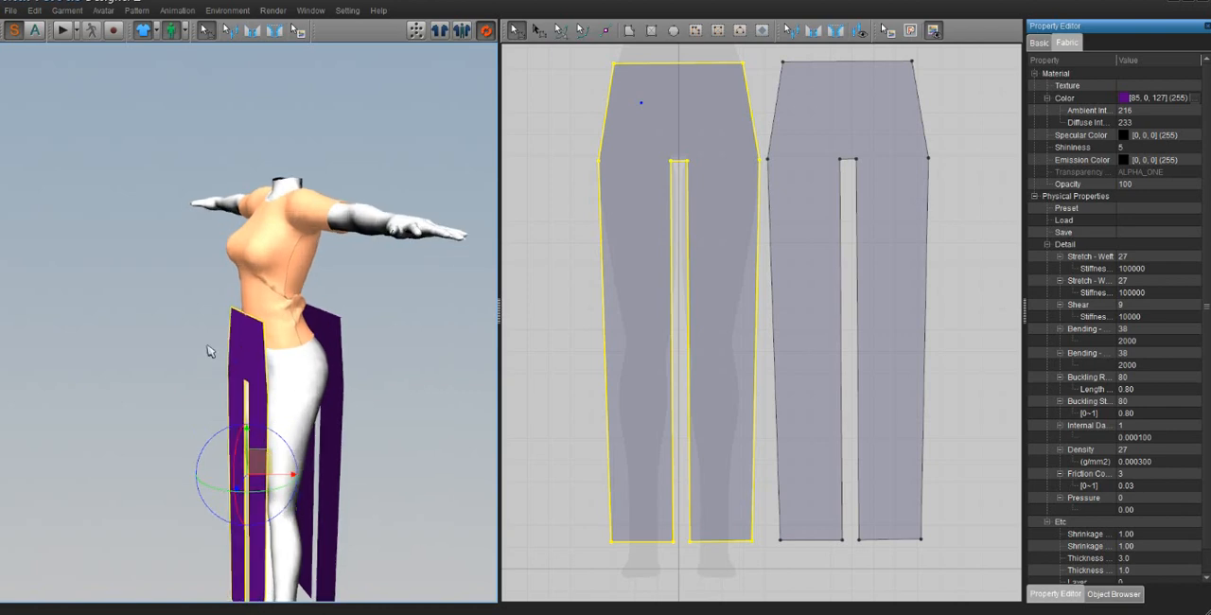
right_click_drag(210, 351, 303, 377)
left_click(252, 31)
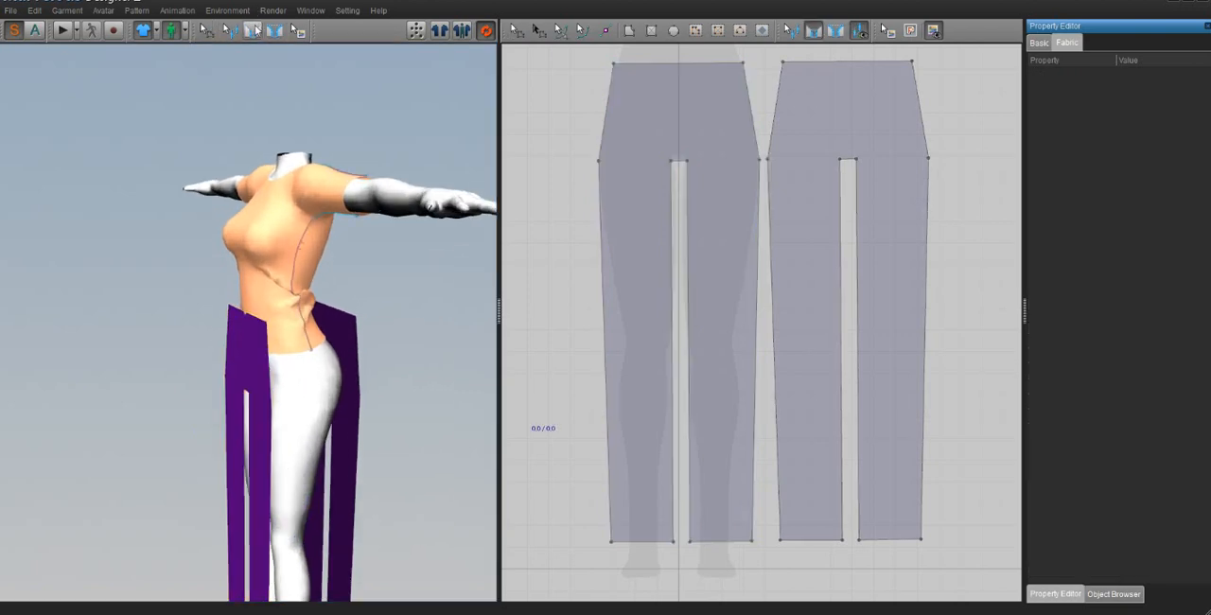
right_click_drag(361, 429, 387, 433)
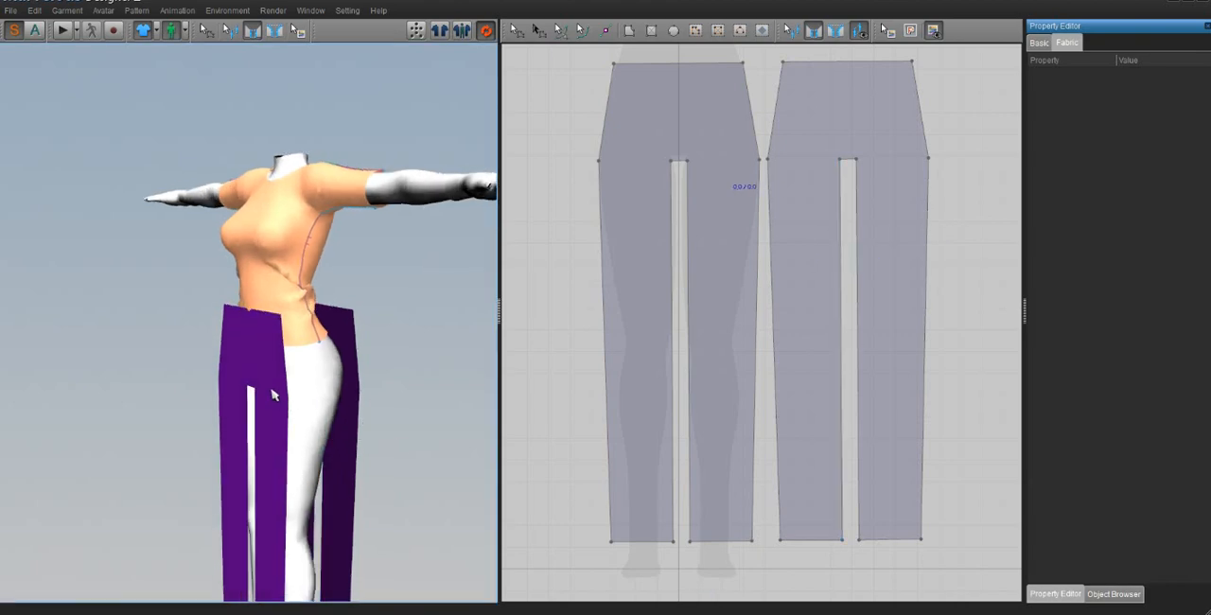
left_click(305, 366)
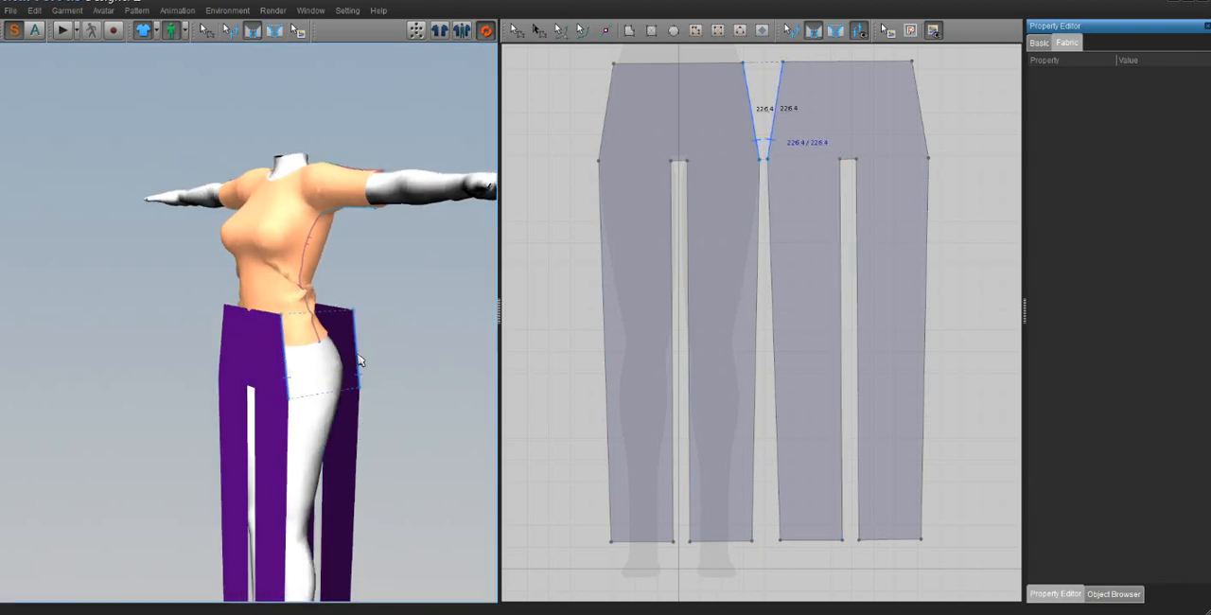
left_click(355, 362)
left_click(287, 491)
left_click(355, 492)
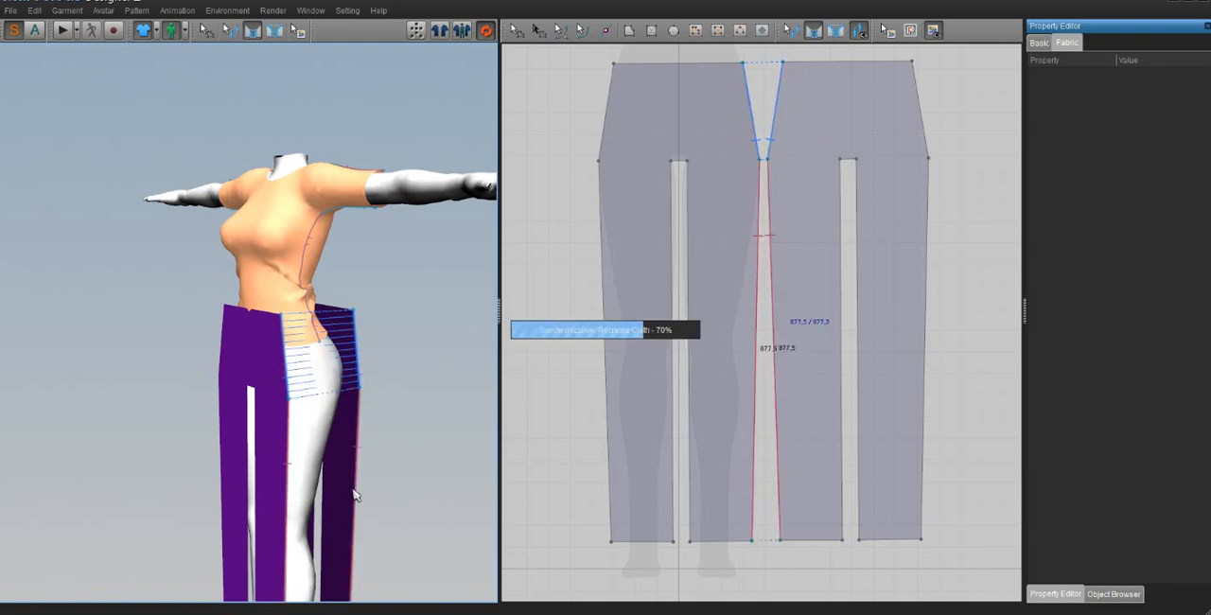
right_click_drag(354, 492, 398, 496)
Step: Sew the front inner-leg edge of the avatar's left leg to the matching back inner-leg edge
left_click(292, 492)
right_click_drag(292, 492, 500, 489)
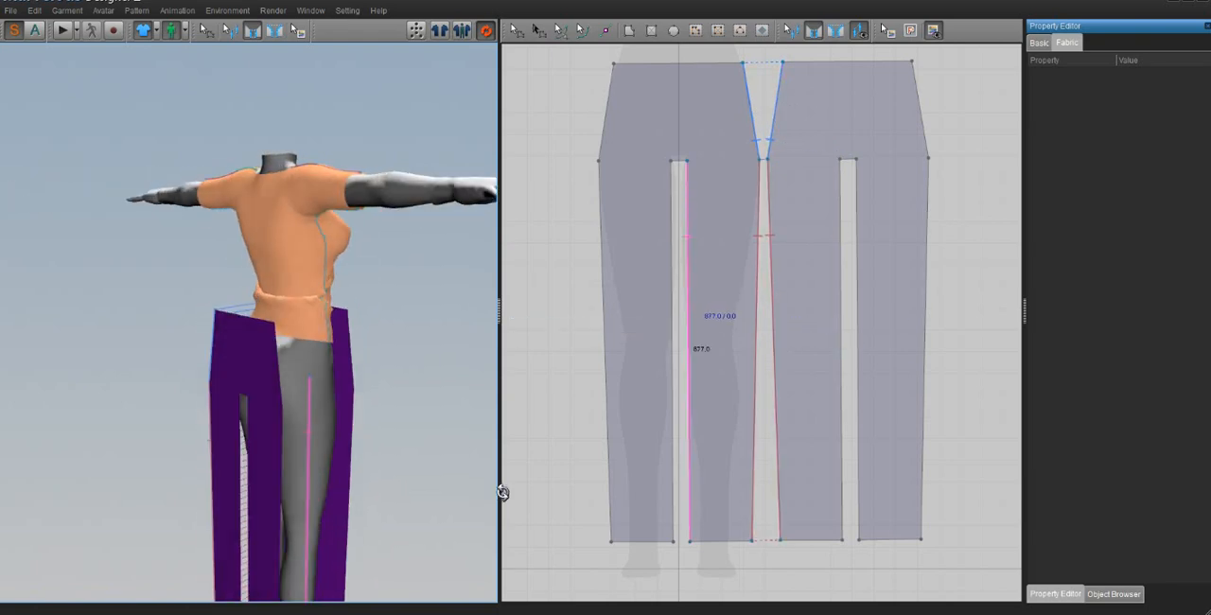
left_click(242, 482)
Step: Sew the front and back trouser patterns together along the avatar's right outer-leg edge and right hip edge
right_click_drag(241, 481, 170, 499)
left_click(204, 501)
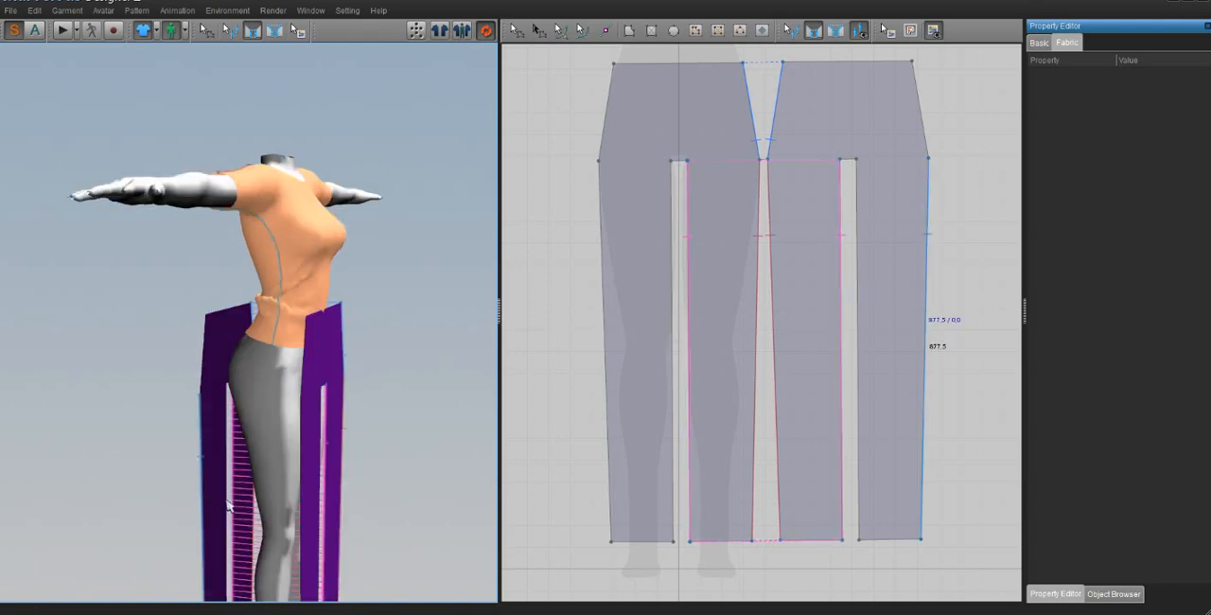
left_click(303, 517)
right_click_drag(303, 516, 282, 393)
left_click(291, 377)
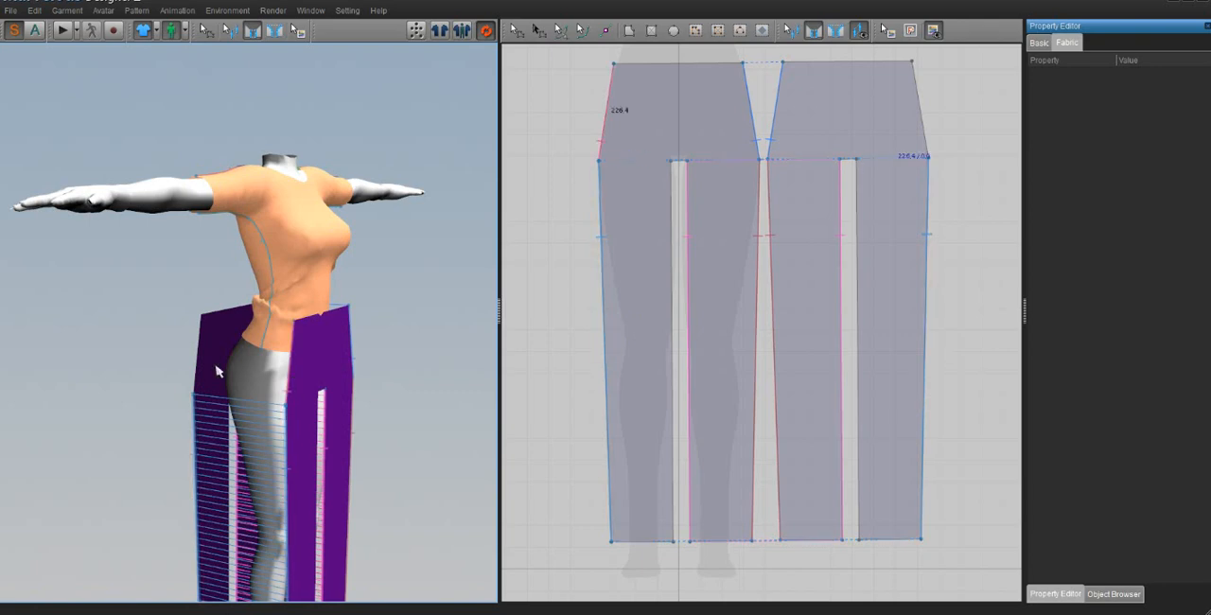
left_click(200, 360)
Step: Move the front and back trouser patterns farther away from the avatar to make the crotch edges accessible
right_click_drag(338, 428, 317, 405)
left_click(514, 30)
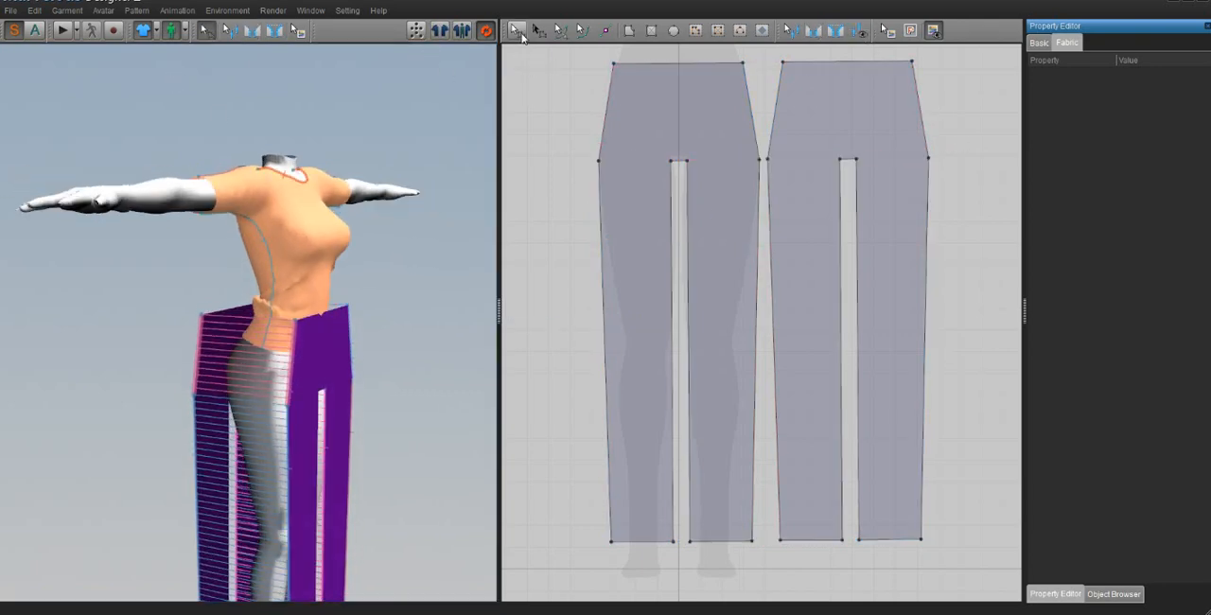
left_click(444, 324)
right_click(423, 362)
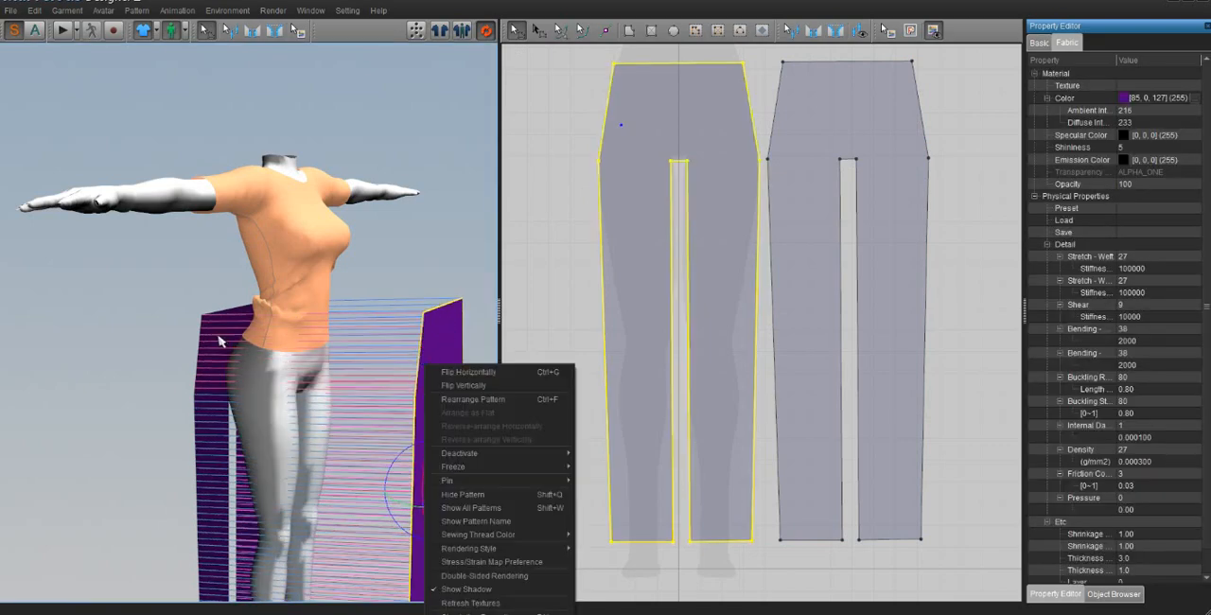
left_click_drag(226, 344, 108, 308)
Step: Sew the short crotch edge of the front trouser pattern to the crotch edge of the back pattern
right_click_drag(333, 379, 192, 376)
left_click(252, 30)
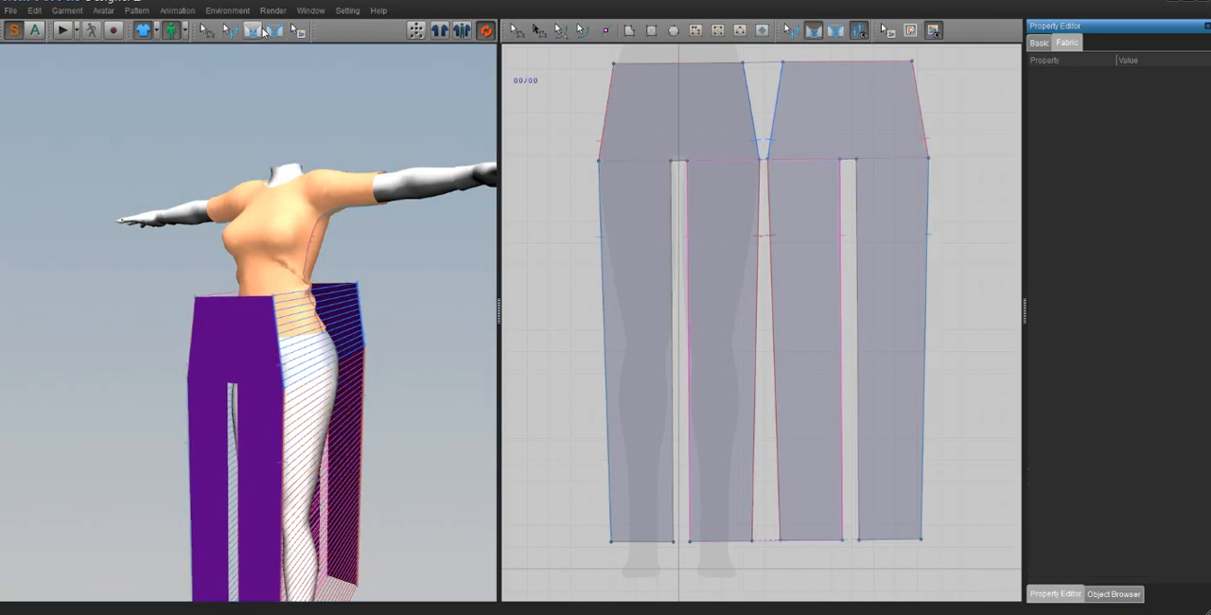
right_click_drag(355, 355, 143, 365)
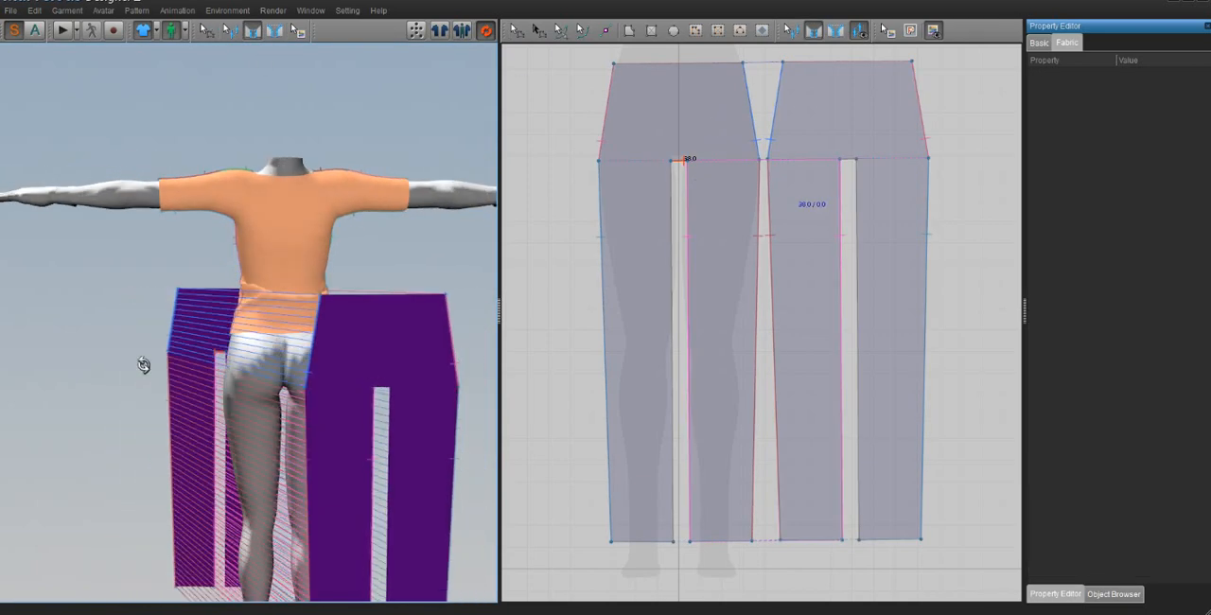
Step: Complete the crotch seam at the back trouser pattern's short crotch edge and check how its seam lines connect
left_click(379, 388)
right_click_drag(359, 407, 635, 408)
scroll(369, 386, "up", 4)
right_click_drag(369, 386, 325, 401)
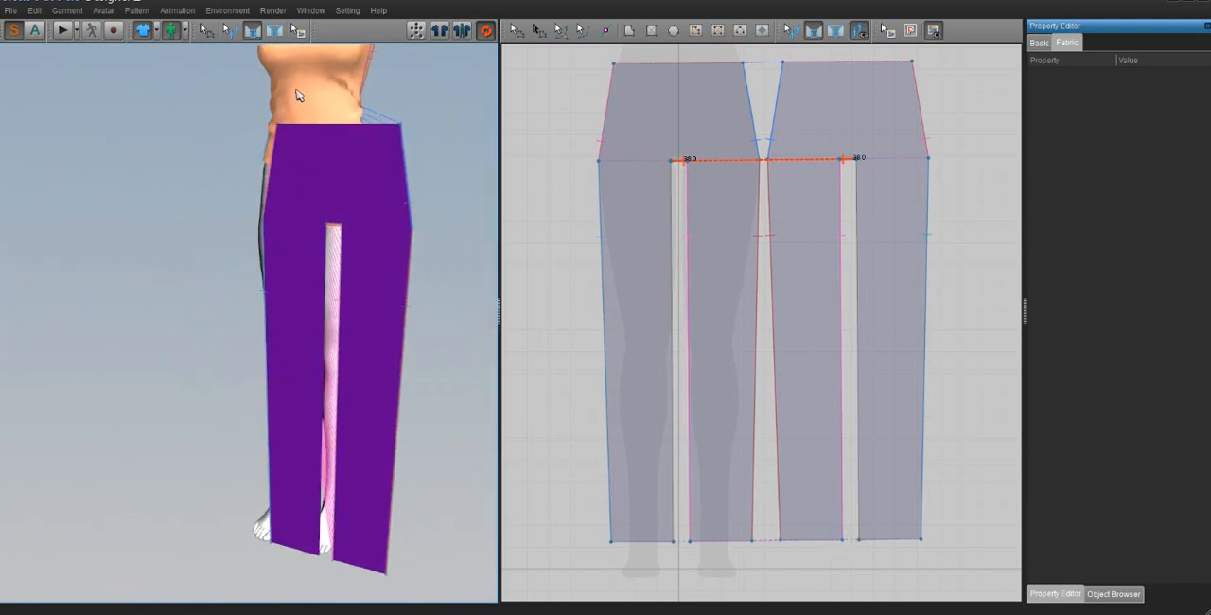
key("shift+a")
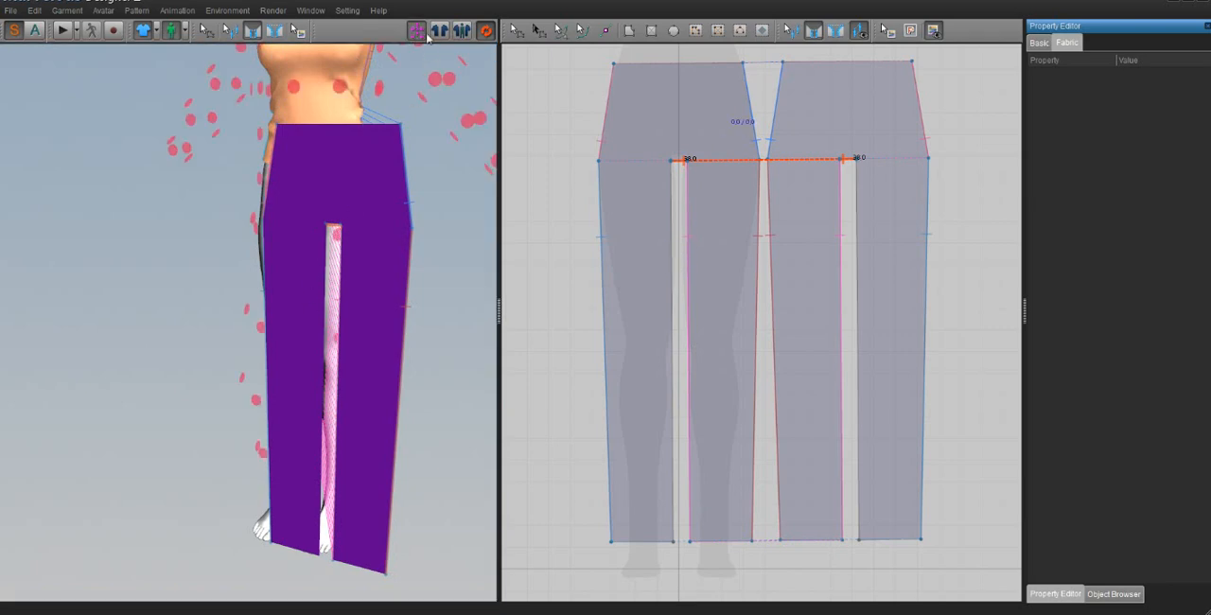
left_click(462, 31)
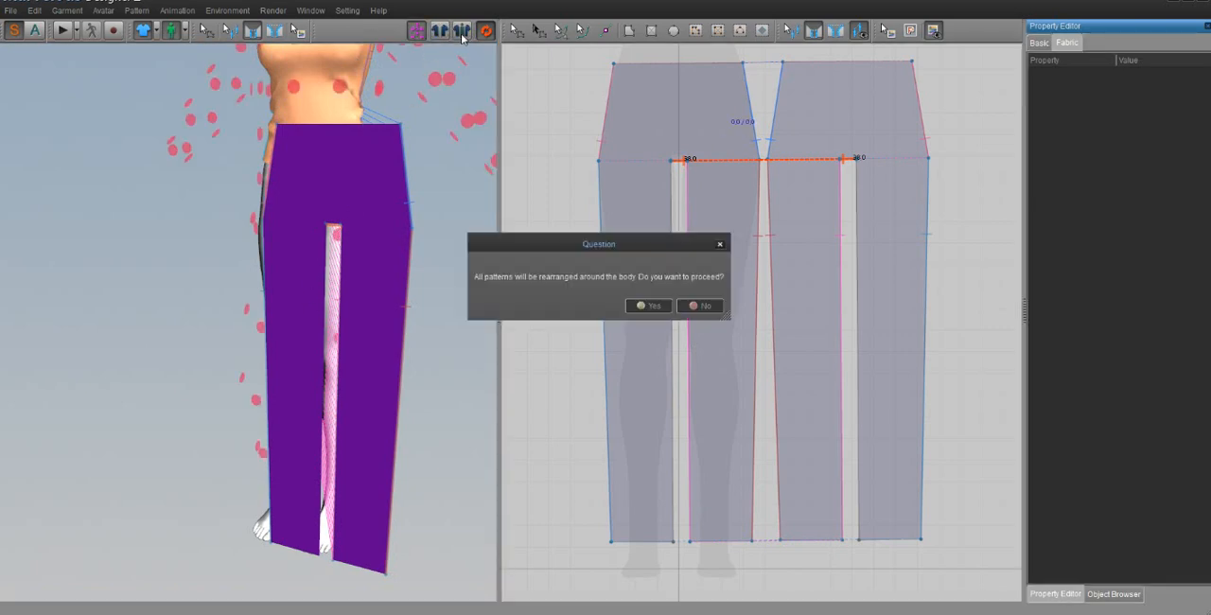
left_click(699, 305)
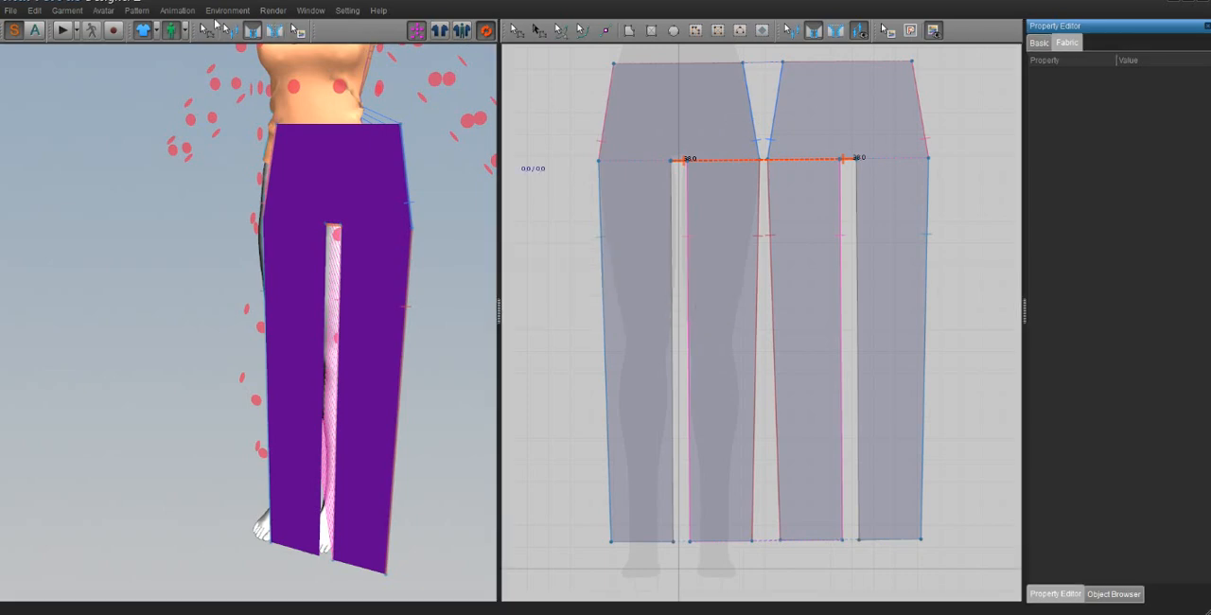
Step: Sew the front and back inner-leg edges of the avatar's right leg together
left_click(207, 30)
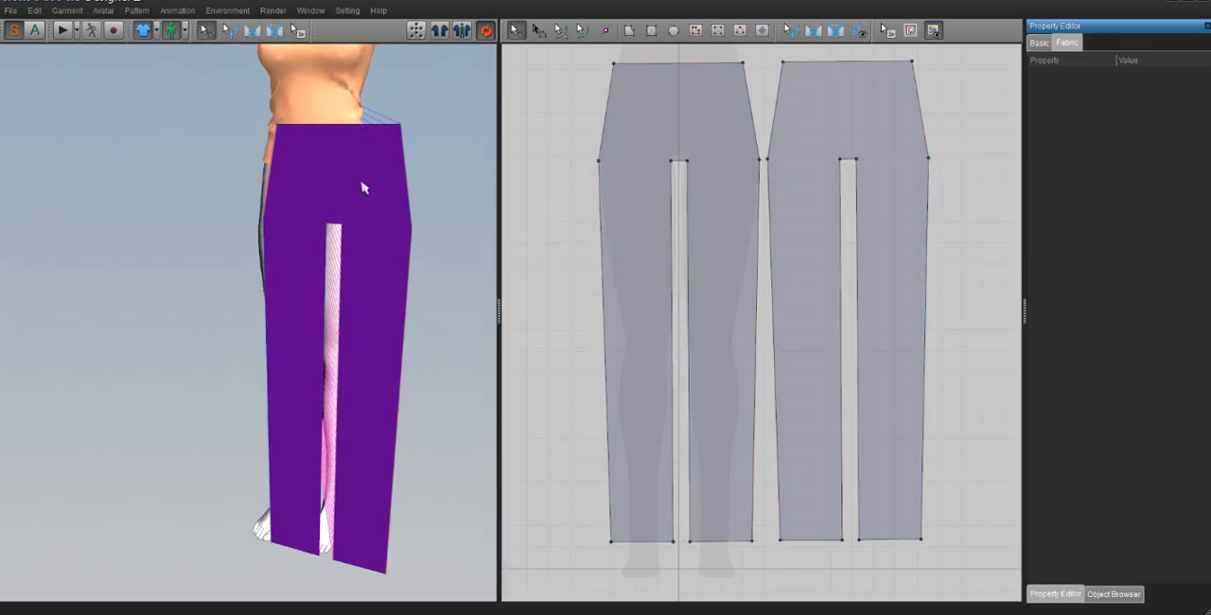
left_click(364, 188)
right_click_drag(318, 224, 590, 240)
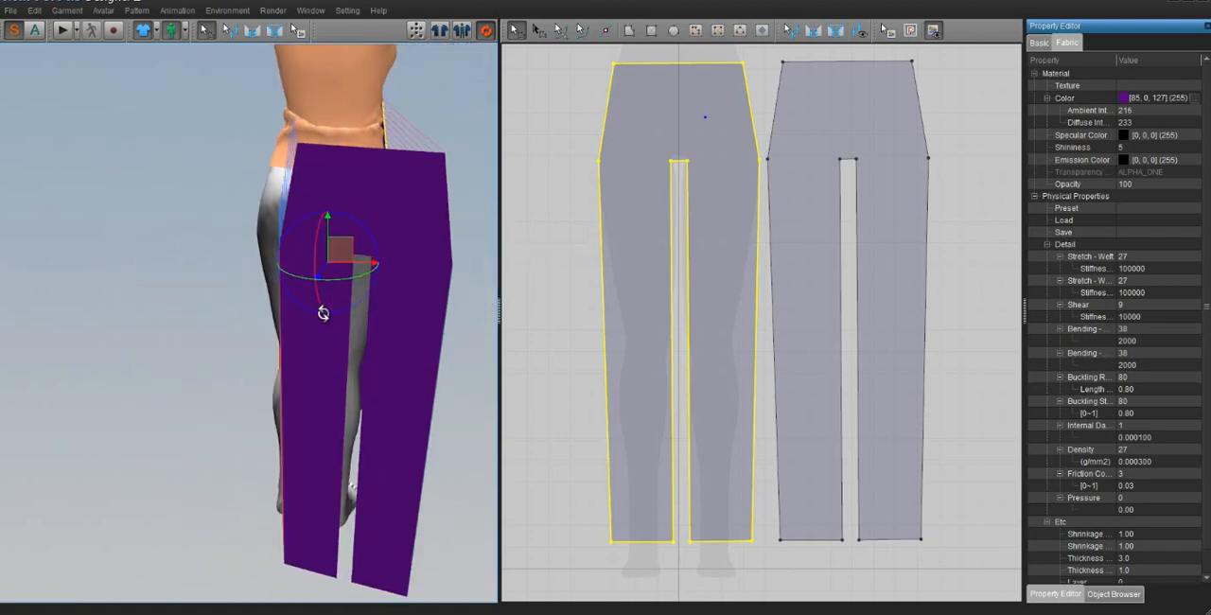
right_click_drag(355, 302, 319, 304)
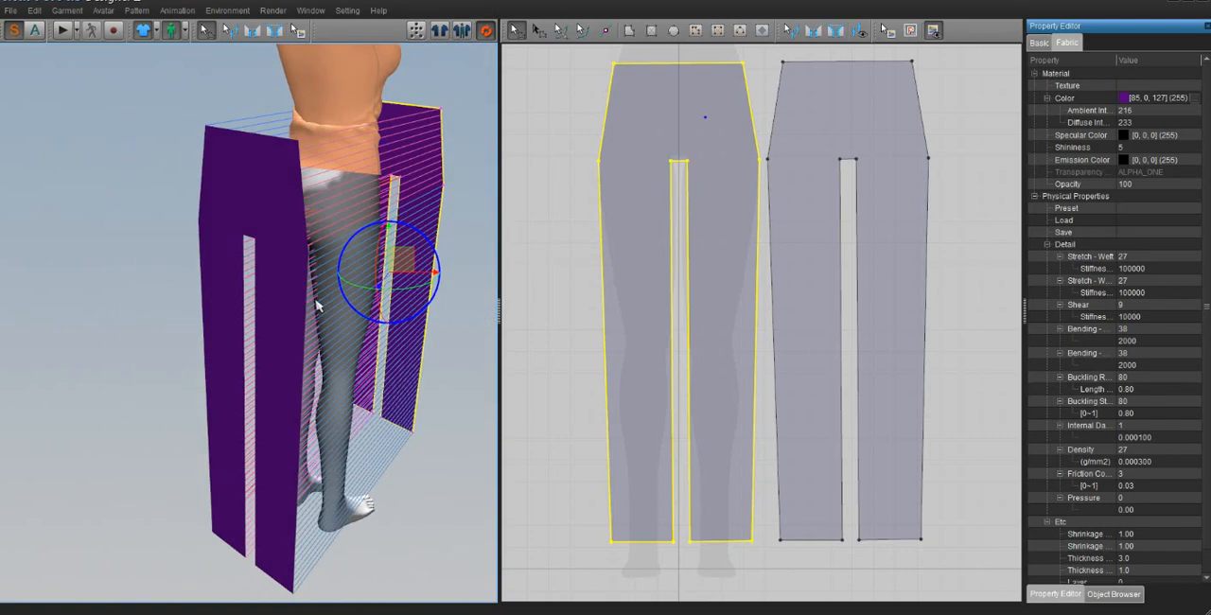
left_click(253, 33)
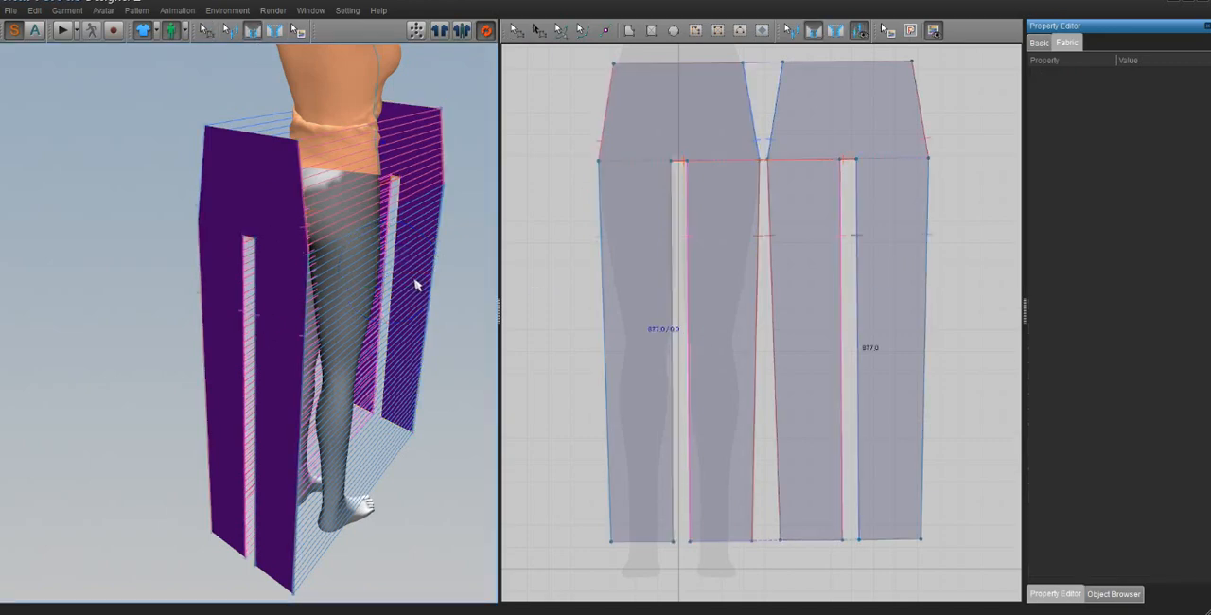
right_click_drag(417, 281, 237, 300)
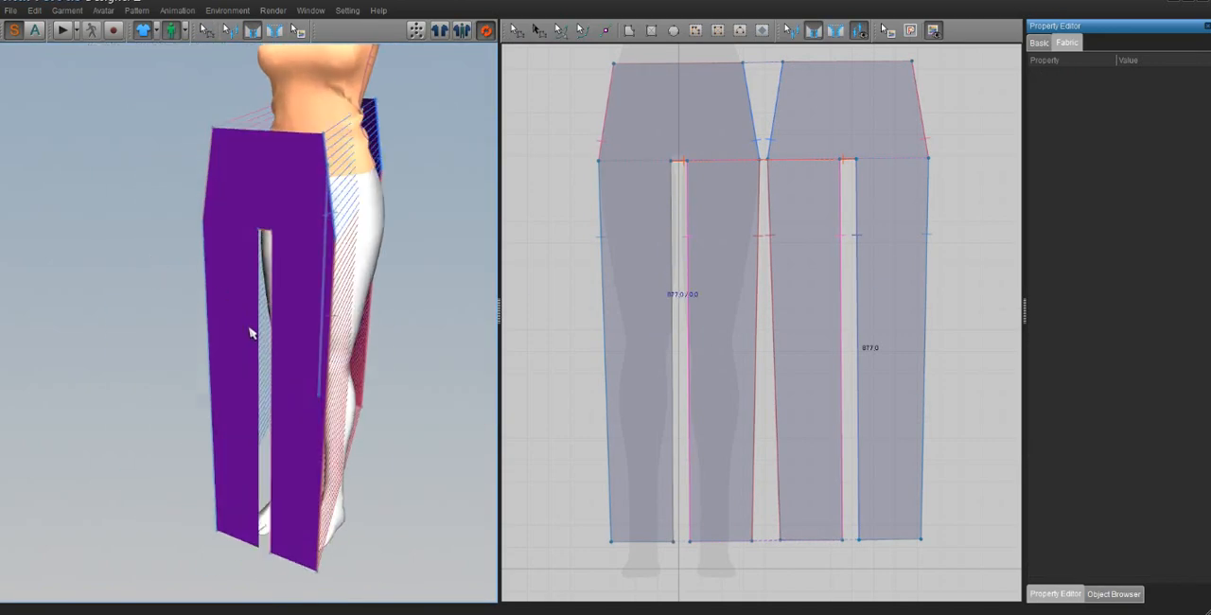
right_click_drag(257, 338, 354, 354)
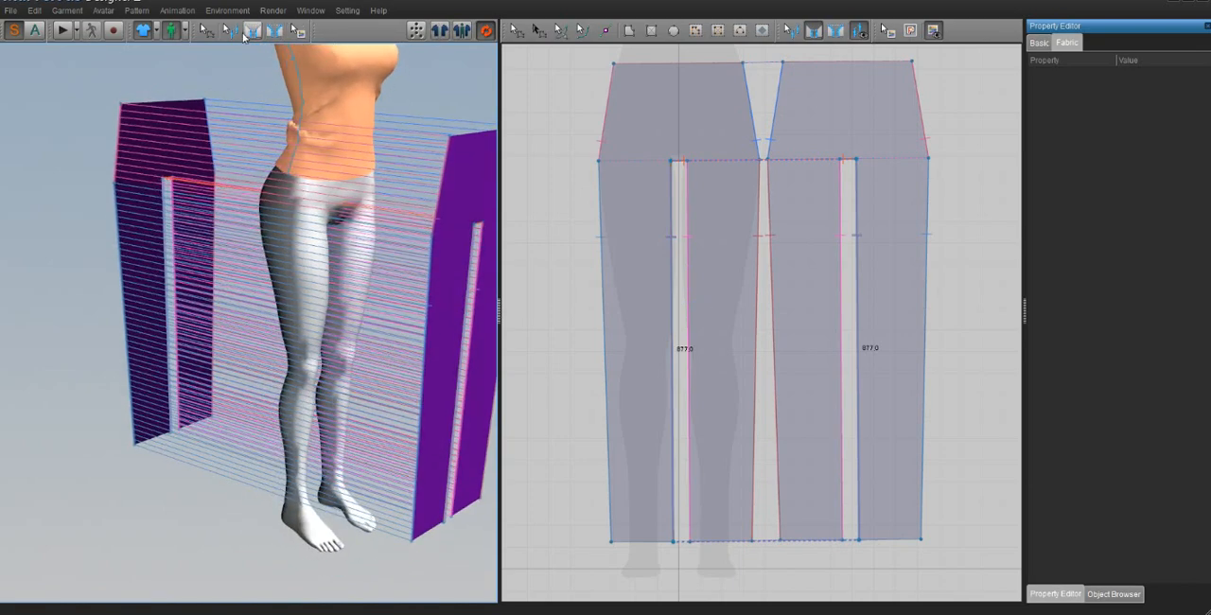
Step: Move the back and front trouser patterns inward so they stand close behind and in front of the avatar's legs
left_click(209, 33)
left_click_drag(168, 144, 282, 166)
left_click_drag(456, 196, 345, 199)
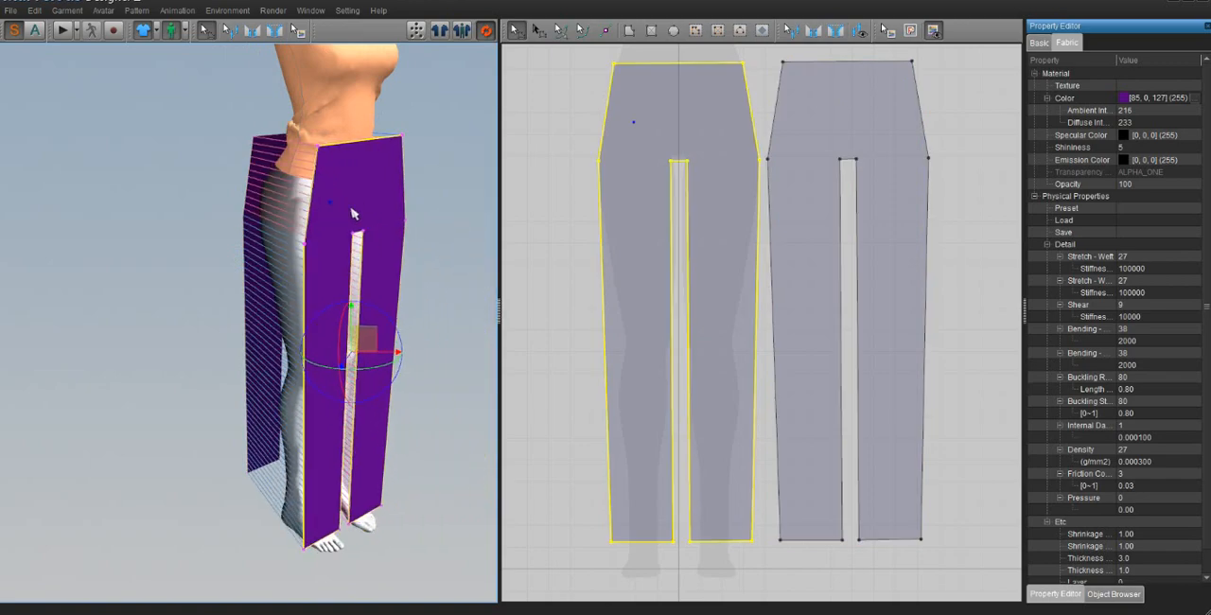
right_click_drag(352, 211, 255, 193)
left_click_drag(252, 172, 287, 180)
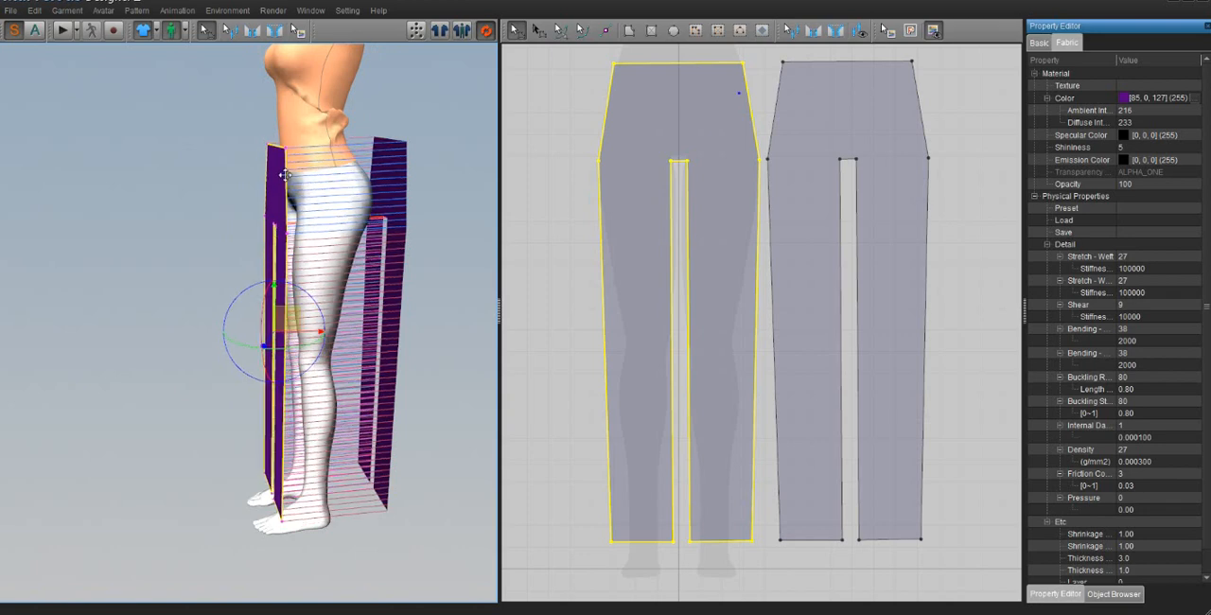
left_click_drag(395, 174, 381, 168)
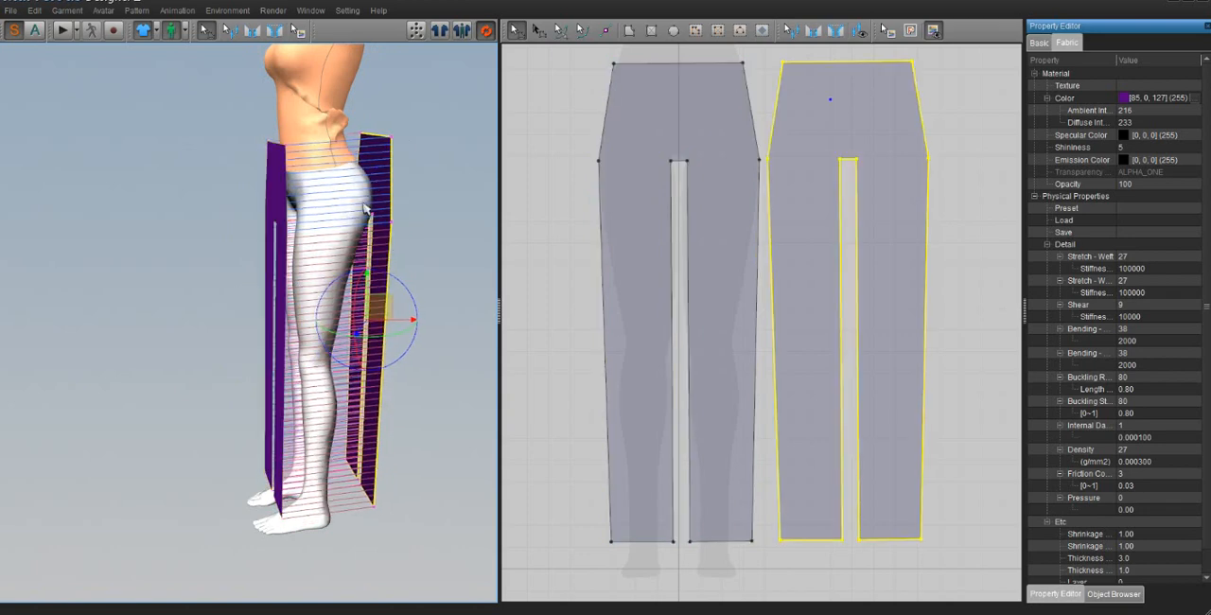
right_click_drag(379, 166, 349, 211)
Step: Run the cloth simulation to drape the sewn trousers onto the avatar's legs
left_click(305, 195)
left_click_drag(306, 195, 310, 194)
left_click(64, 31)
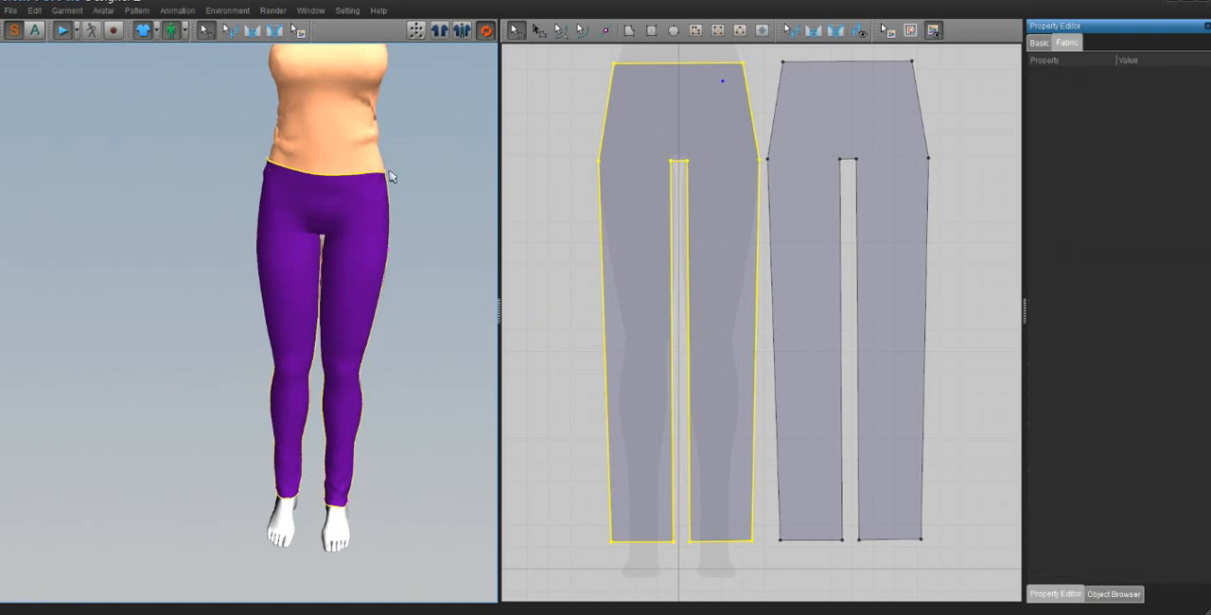
left_click(411, 319)
right_click_drag(502, 308, 394, 317)
scroll(394, 317, "down", 5)
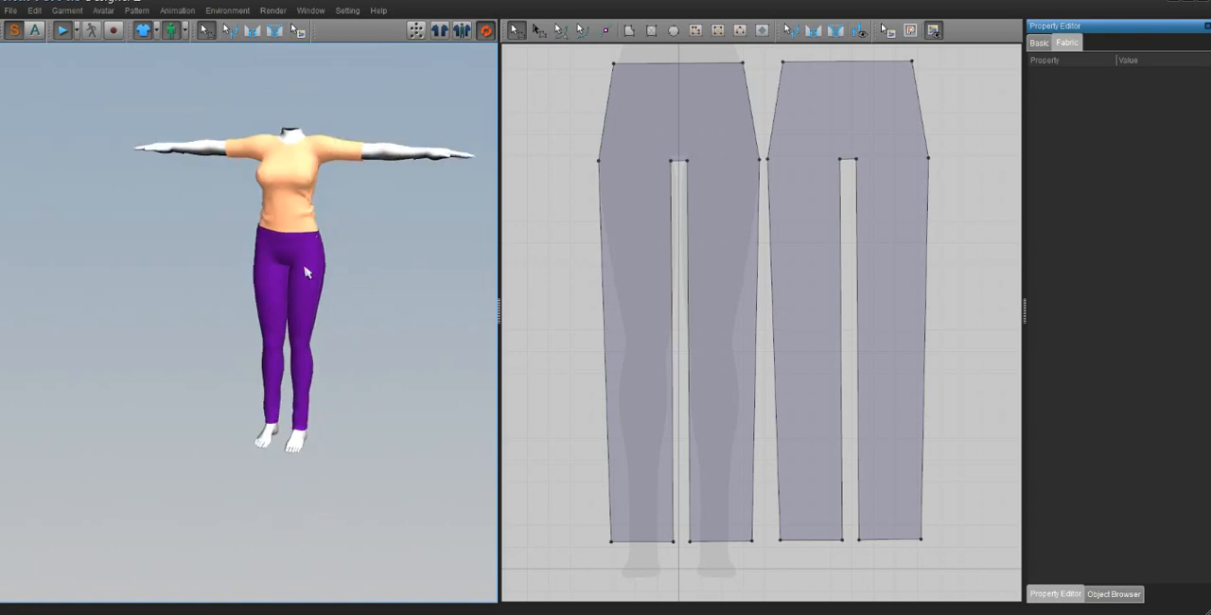
scroll(311, 270, "up", 4)
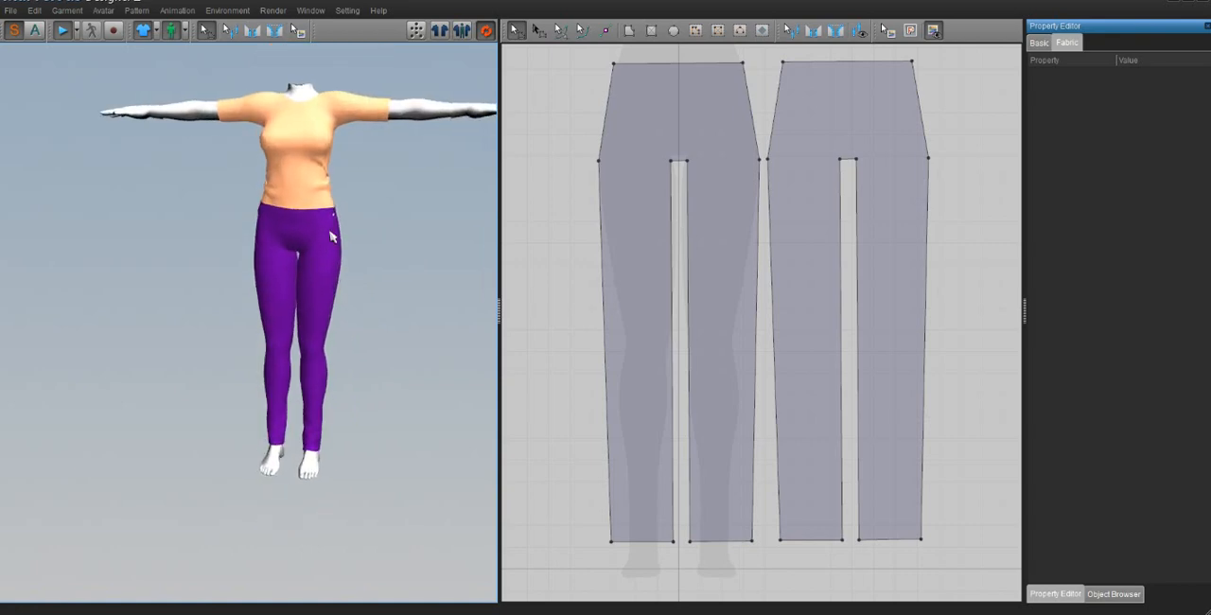
middle_click_drag(335, 237, 338, 259)
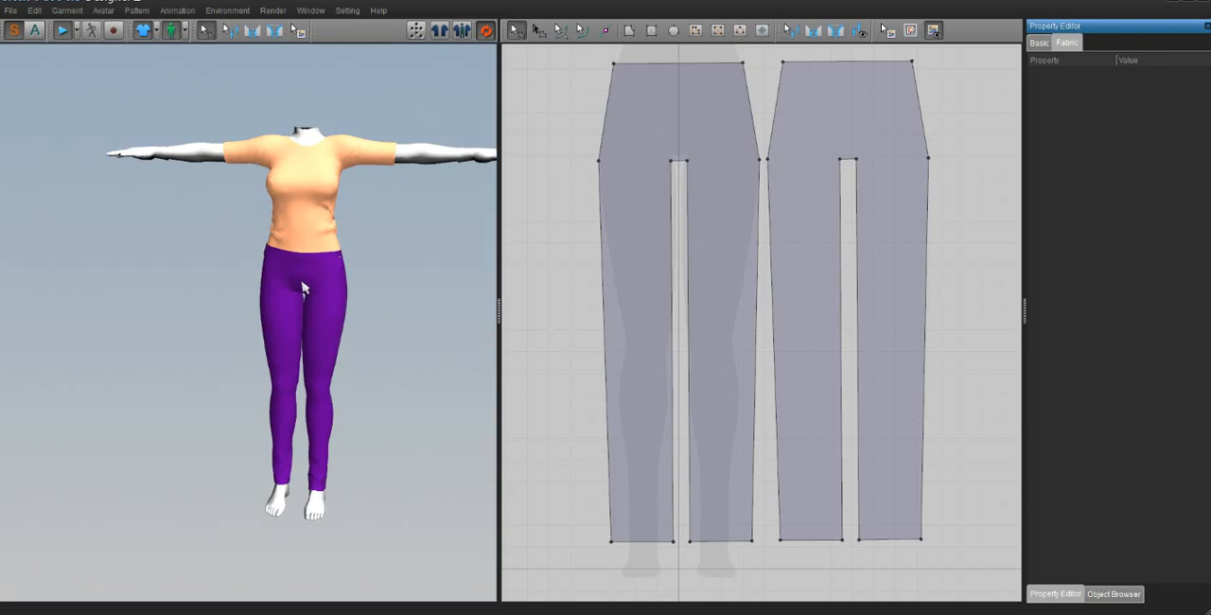
Step: Pull the simulated trousers upward at the avatar's left hip to smooth the overlap with the T-shirt hem
left_click_drag(335, 265, 341, 229)
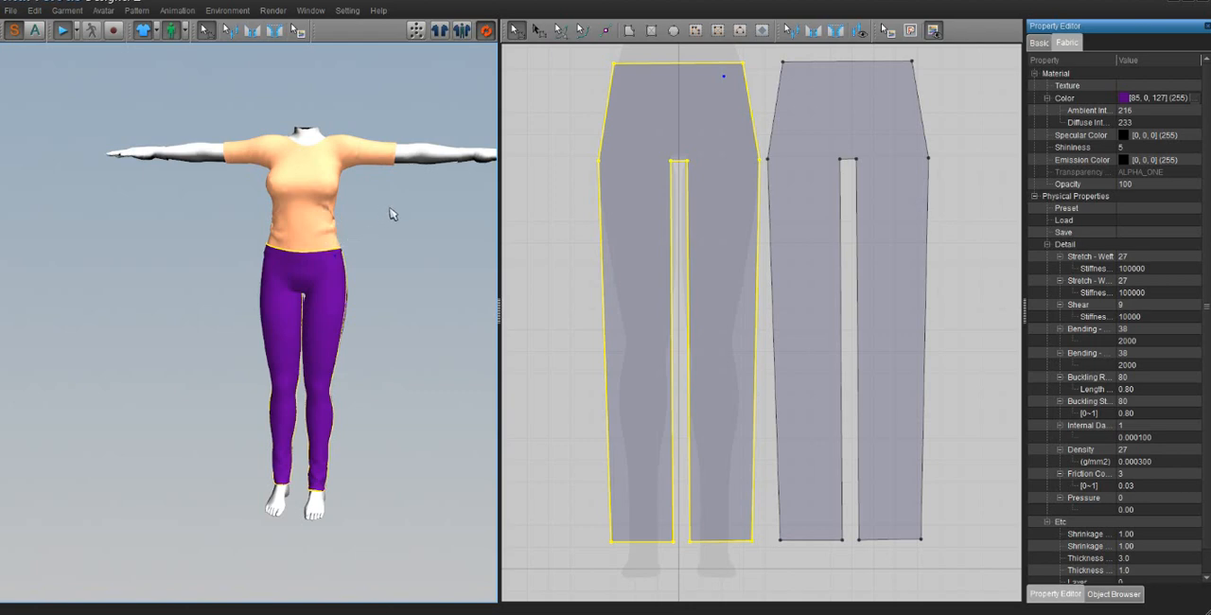
scroll(333, 230, "down", 2)
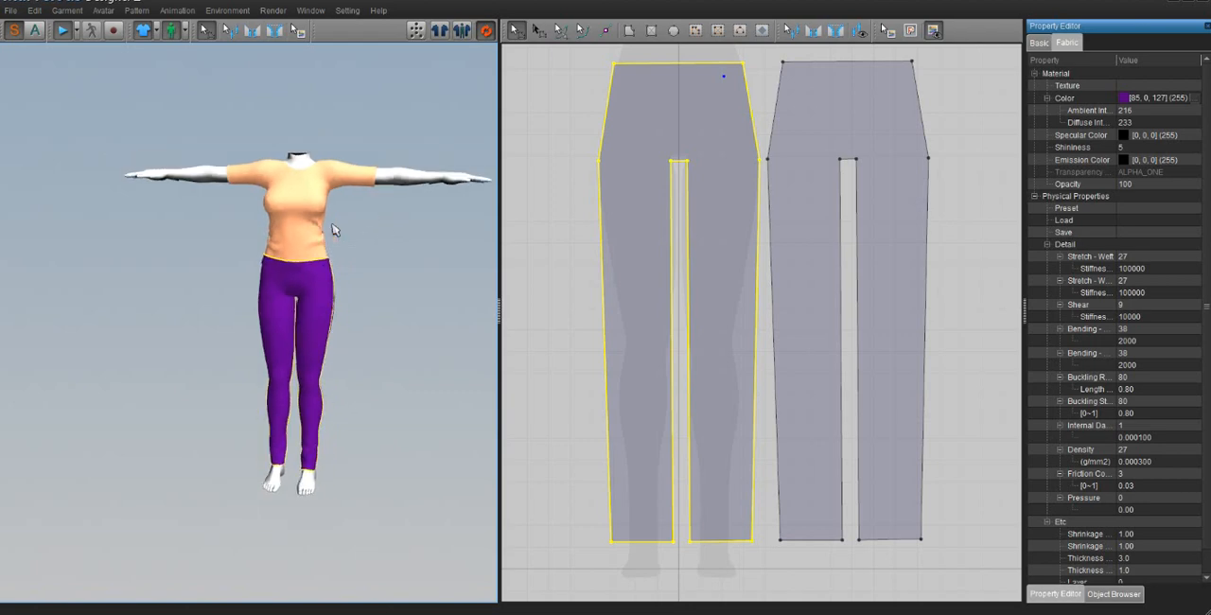
scroll(335, 229, "up", 3)
scroll(333, 230, "up", 3)
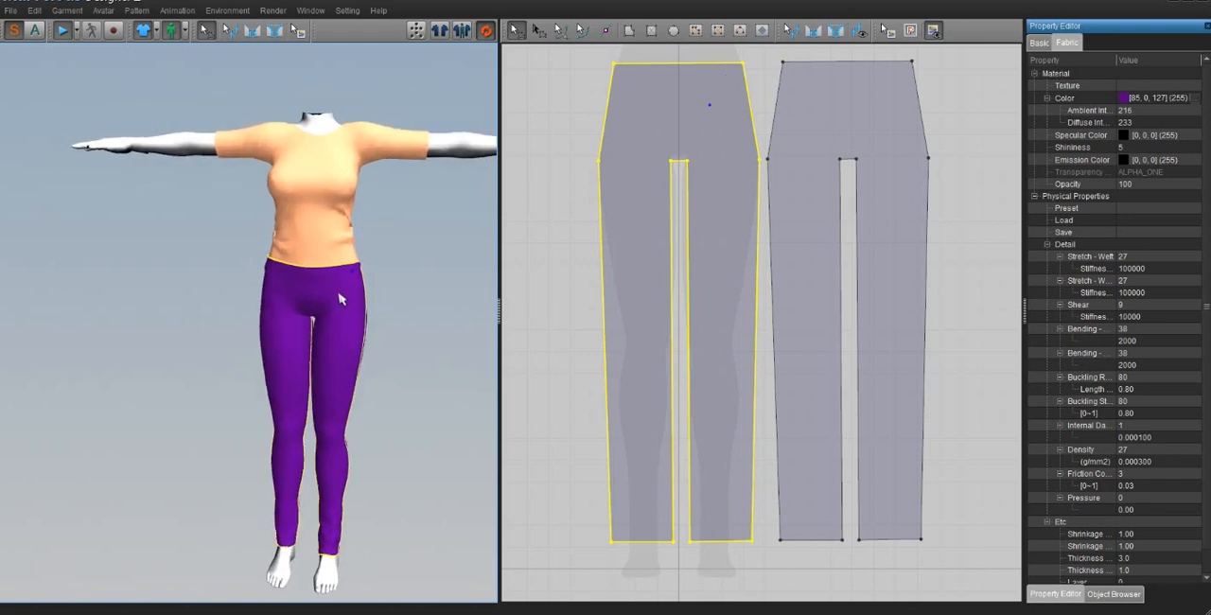
left_click(324, 224)
left_click(344, 308)
left_click(319, 209)
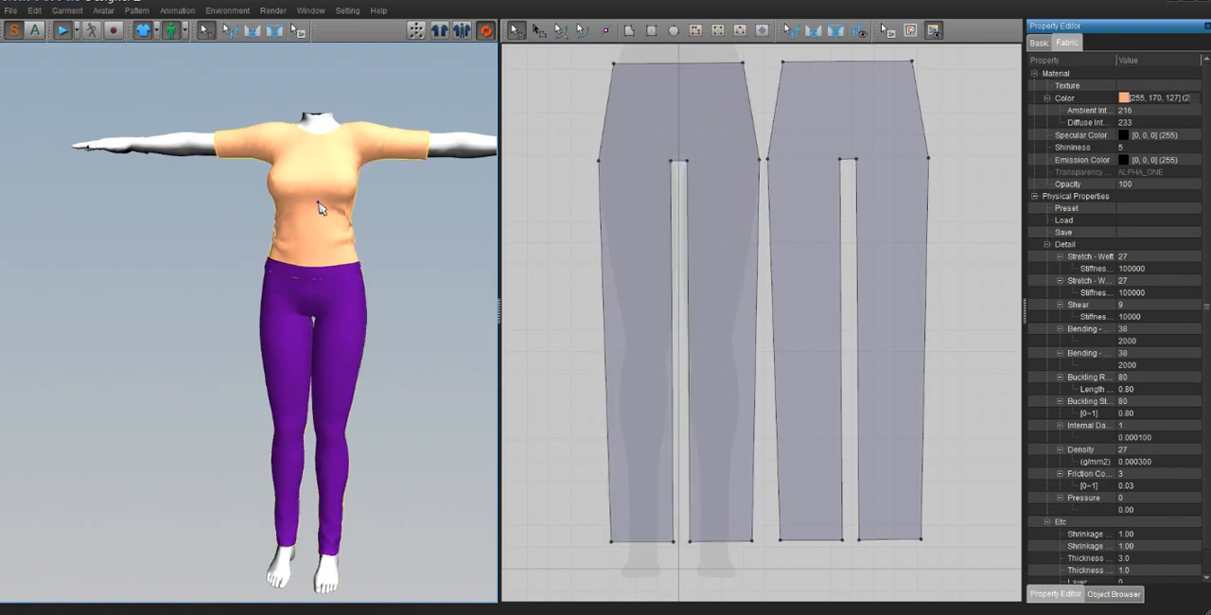
left_click(346, 313)
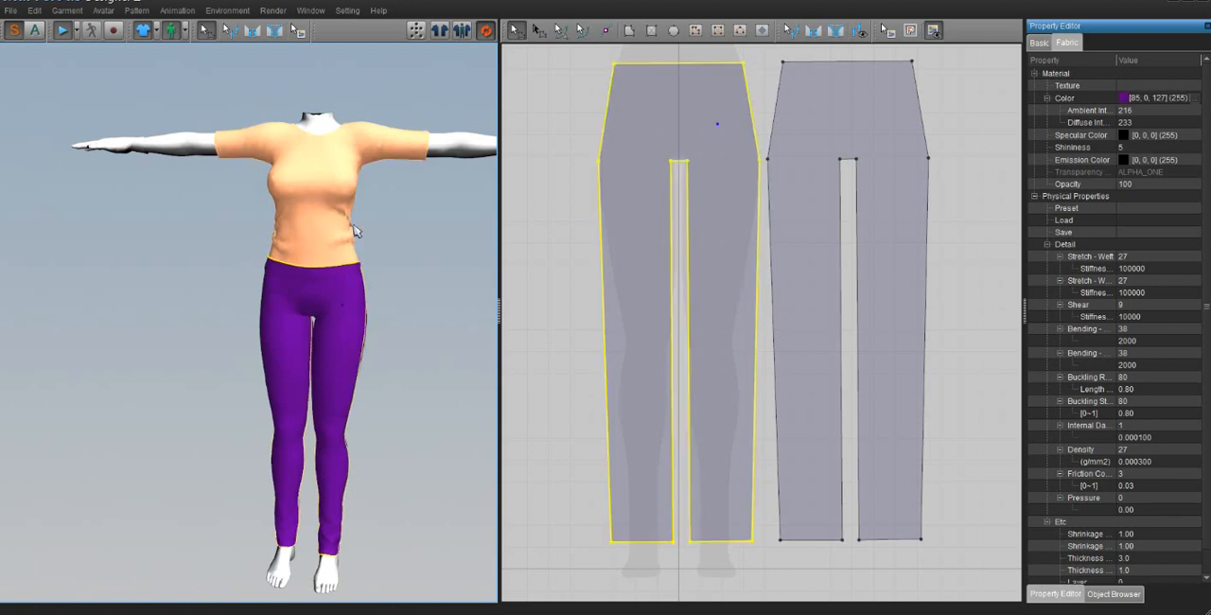
Step: Set the fabric layer of the front and back T-shirt patterns to 1
middle_click_drag(700, 159, 666, 522)
left_click(951, 189)
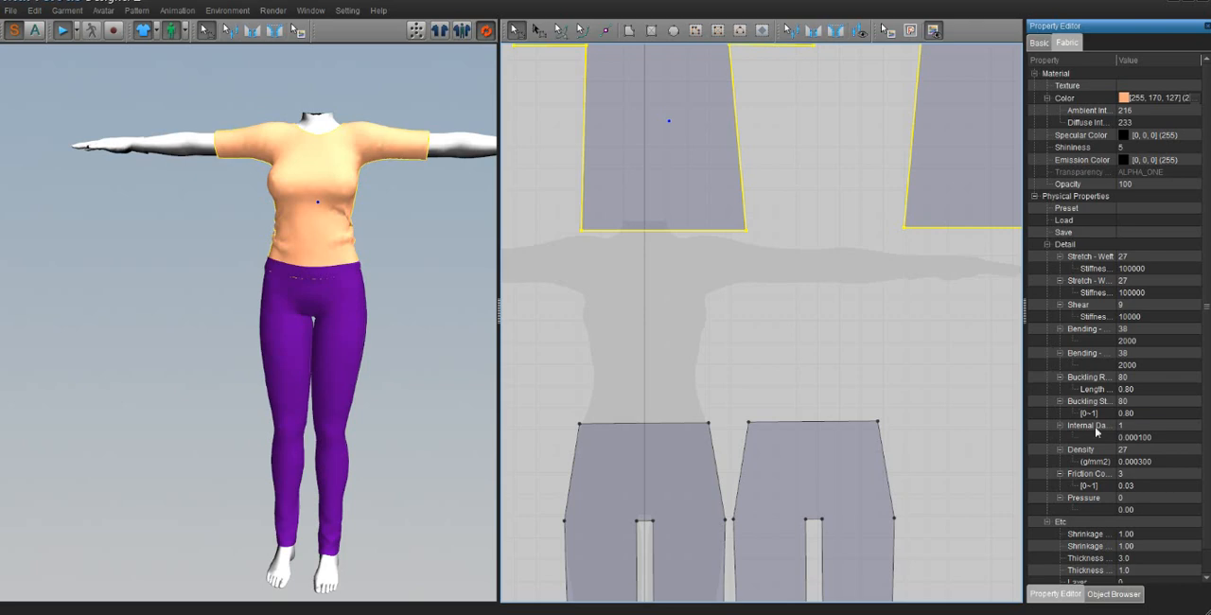
scroll(1135, 468, "down", 1)
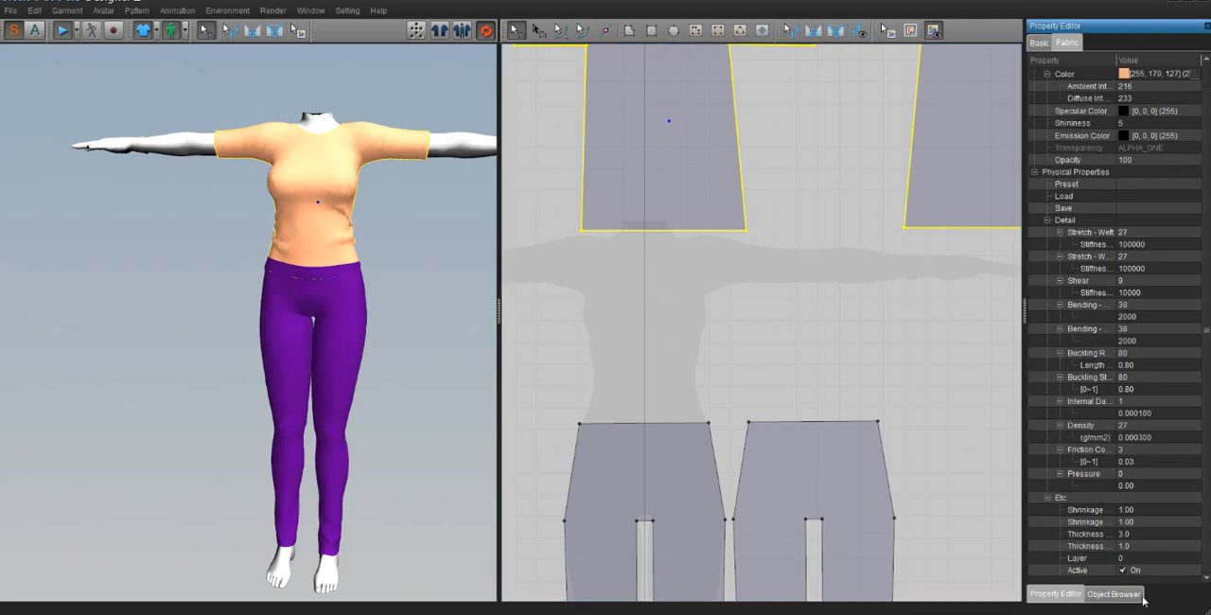
left_click(1129, 560)
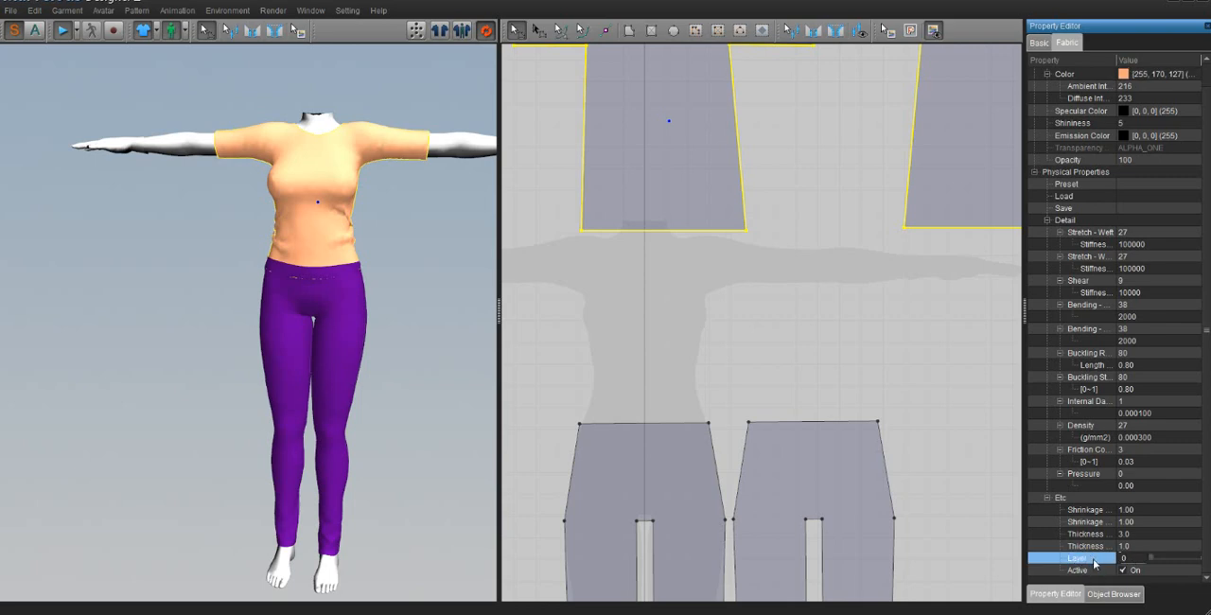
left_click(1098, 565)
type("1")
key("Return")
left_click(421, 334)
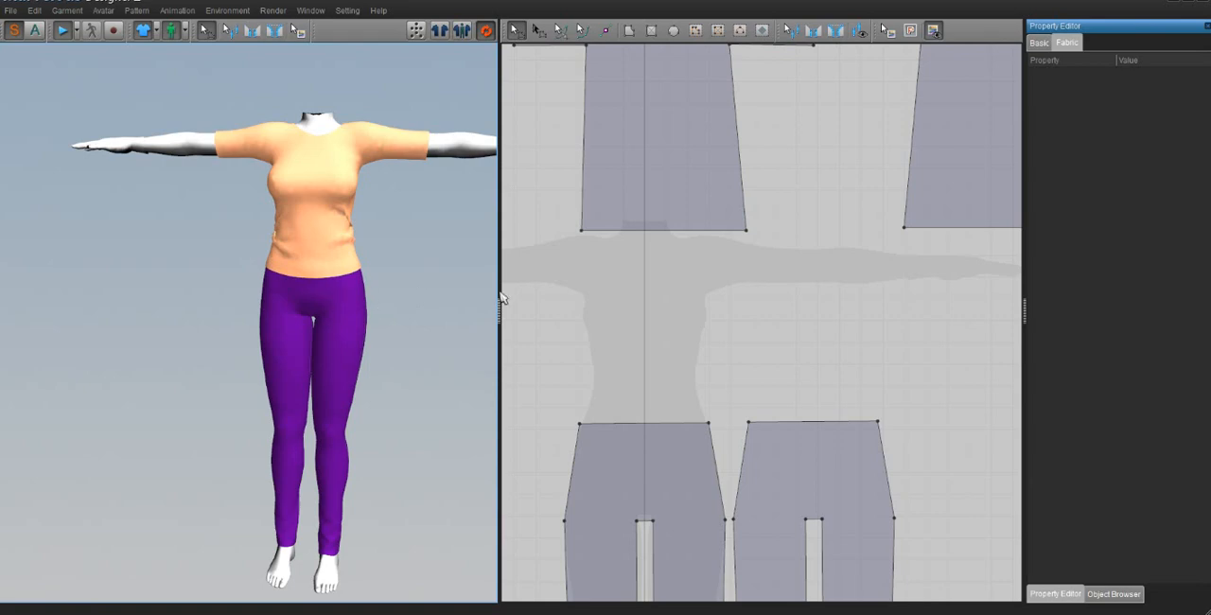
Step: Set the fabric layer of the front and back trouser patterns to 2
left_click(640, 456)
left_click(836, 443, "shift")
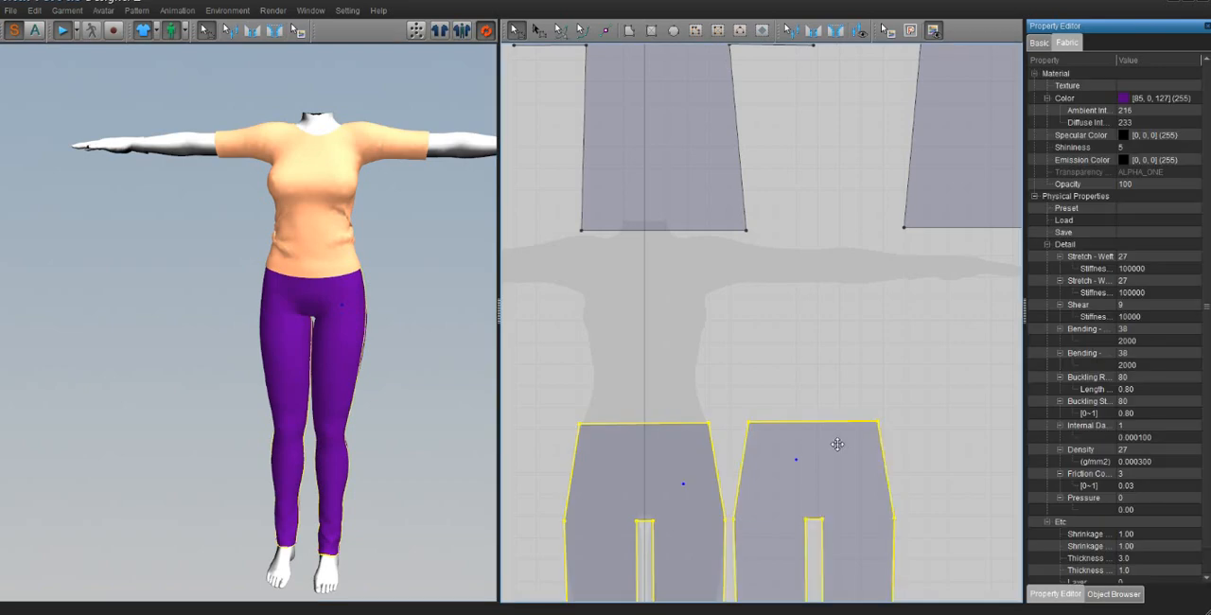
scroll(1080, 515, "down", 1)
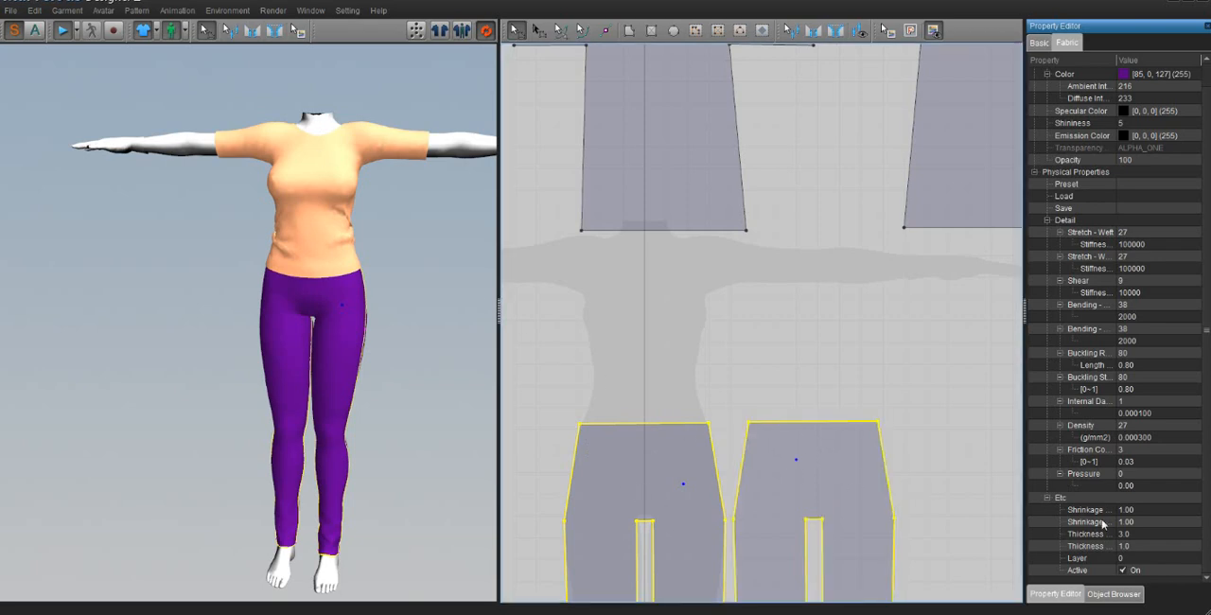
left_click(1140, 559)
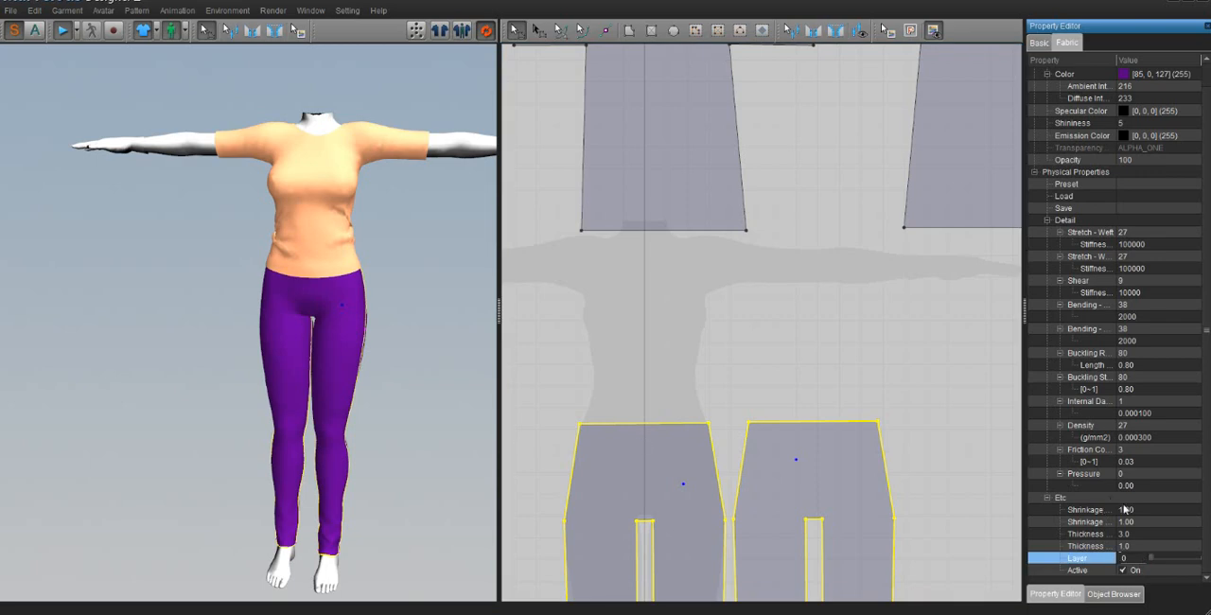
left_click(1129, 558)
type("2")
key("Return")
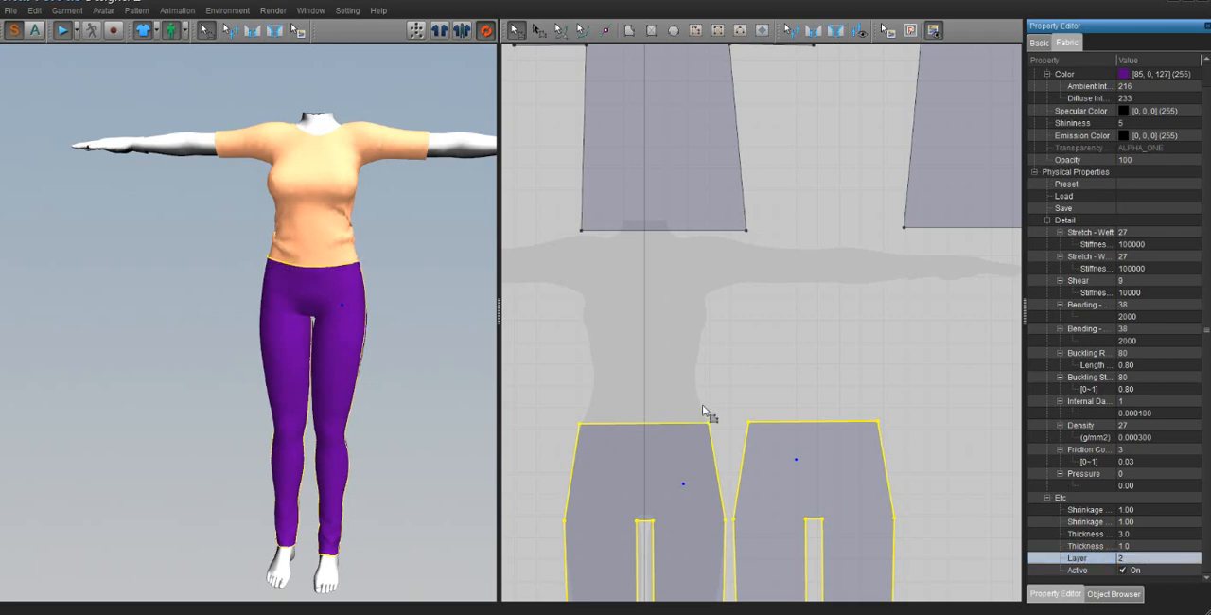
Step: Set the fabric layer of both trouser patterns back to 0
left_click(1133, 549)
left_click(1133, 558)
left_click(1081, 560)
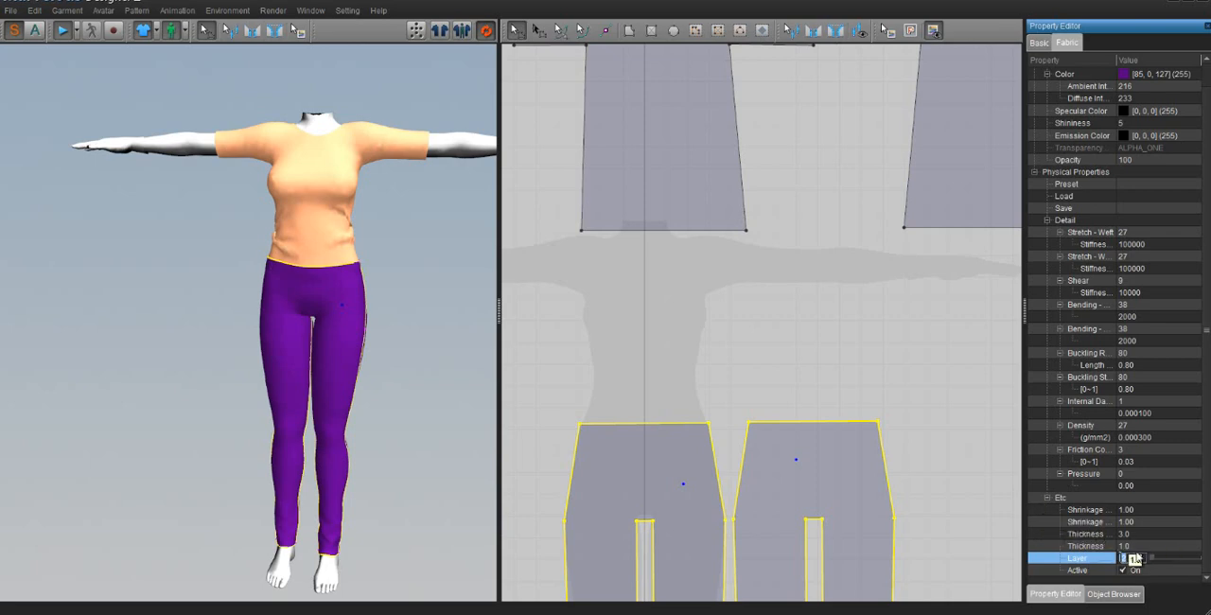
type("0")
key("Return")
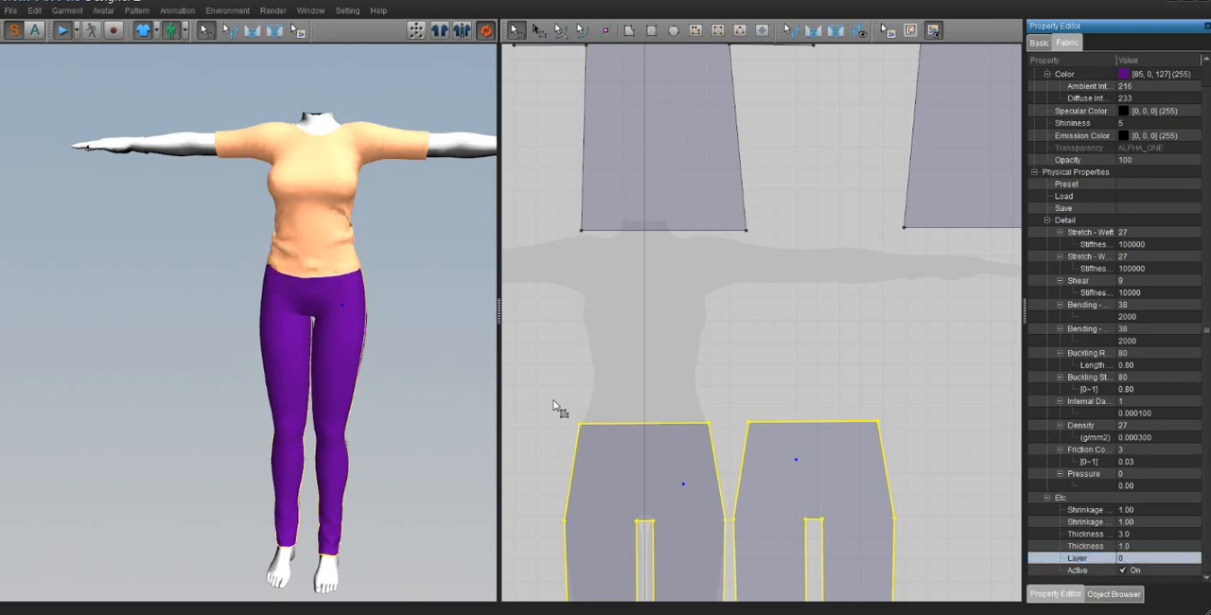
Step: Examine the layered outfit on the avatar from the side and front, along with the T-shirt patterns in the 2D layout
left_click(425, 336)
scroll(419, 360, "down", 3)
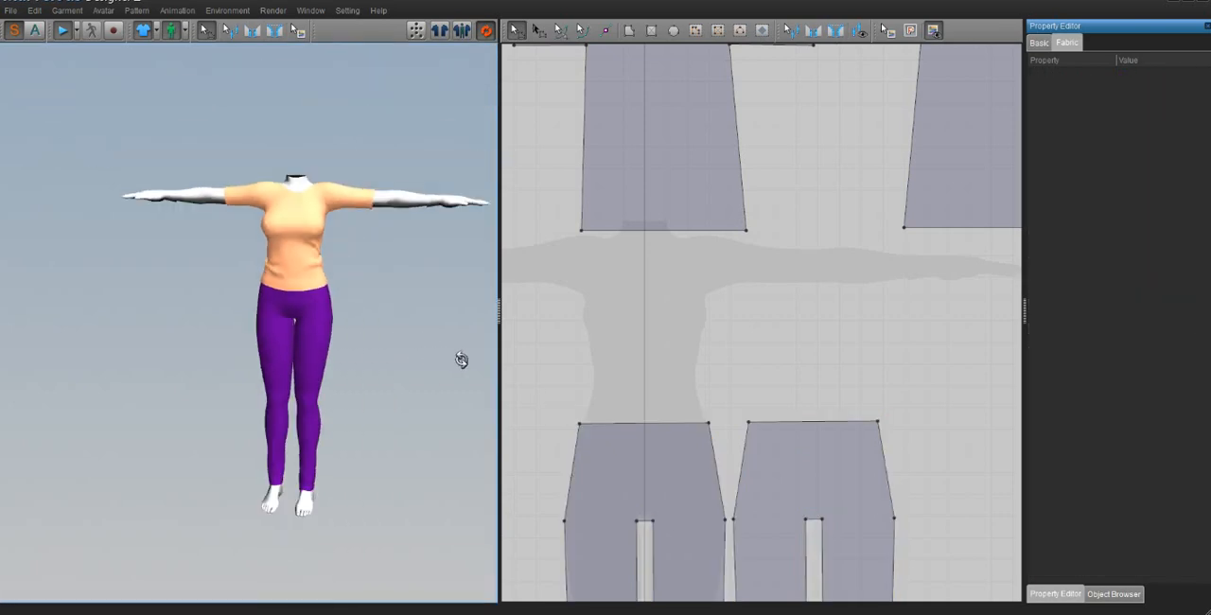
right_click_drag(460, 359, 396, 348)
scroll(714, 329, "down", 3)
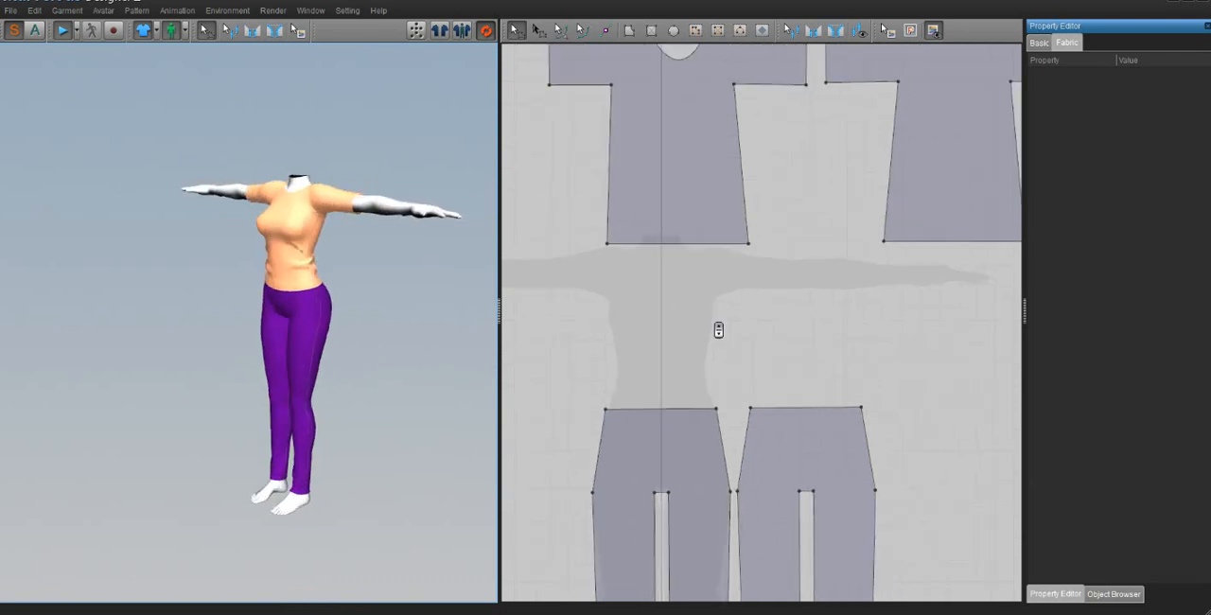
right_click_drag(168, 130, 370, 303)
right_click_drag(689, 336, 649, 345)
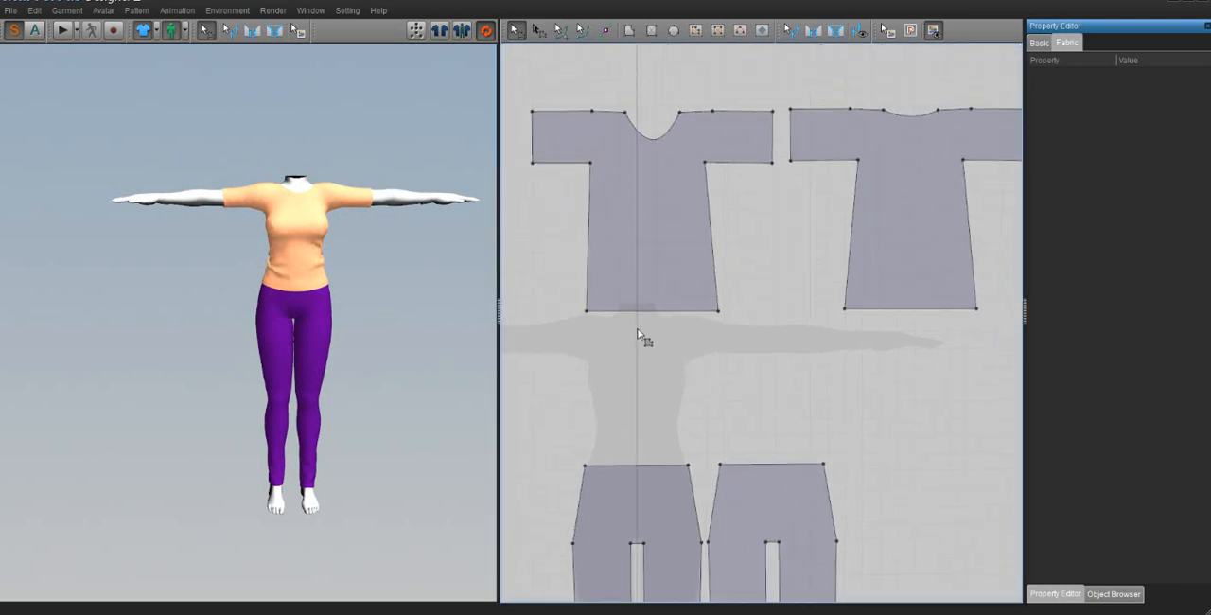
Step: Move the front and back T-shirt patterns together down and sideways, closer to the trouser patterns
scroll(644, 334, "down", 3)
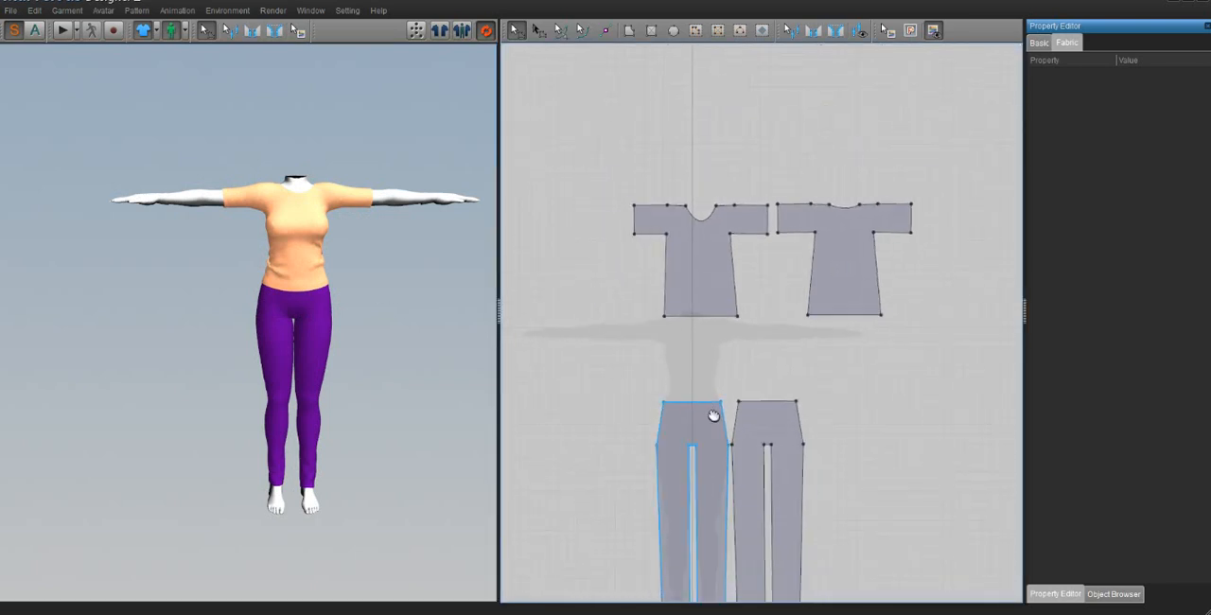
right_click_drag(709, 419, 725, 387)
left_click(538, 31)
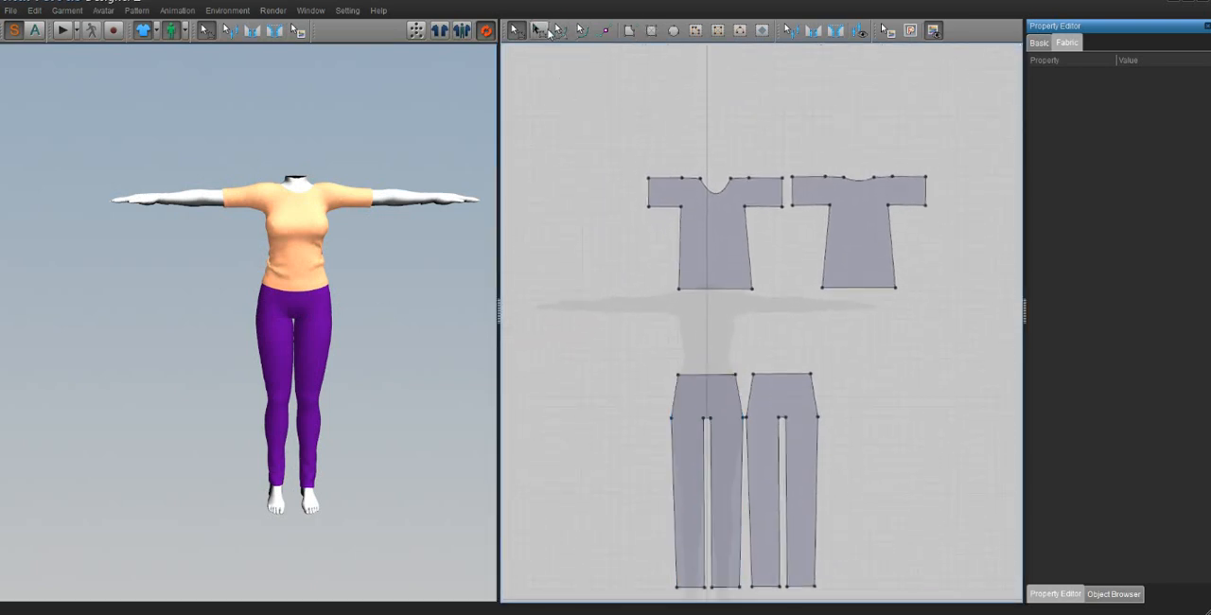
left_click_drag(604, 126, 969, 348)
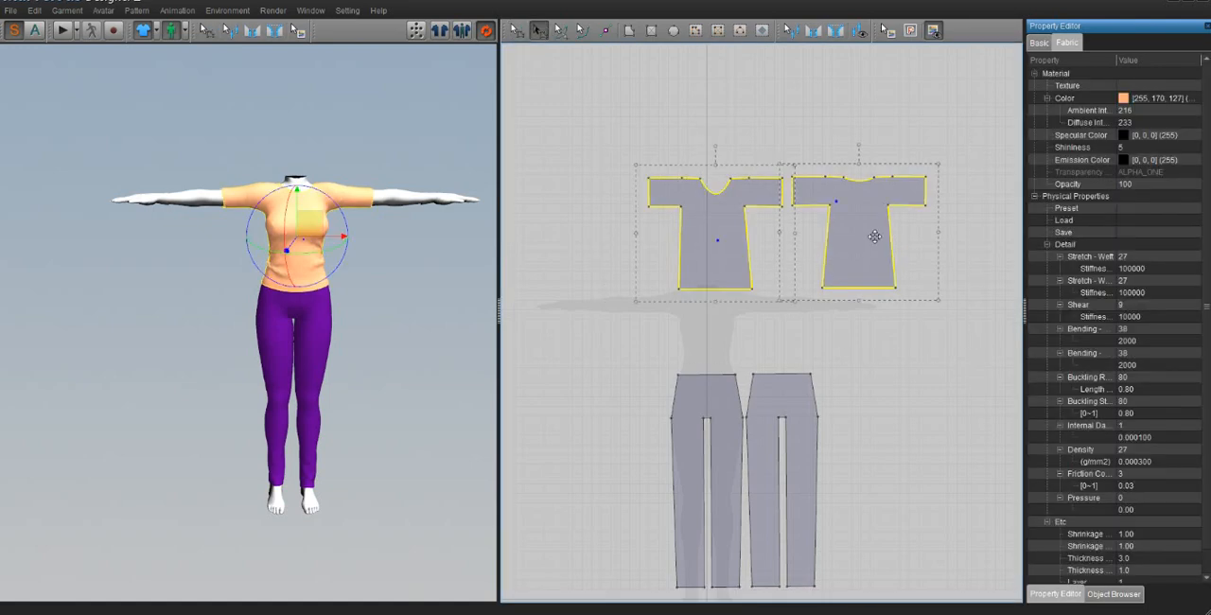
left_click_drag(872, 235, 826, 292)
left_click(567, 259)
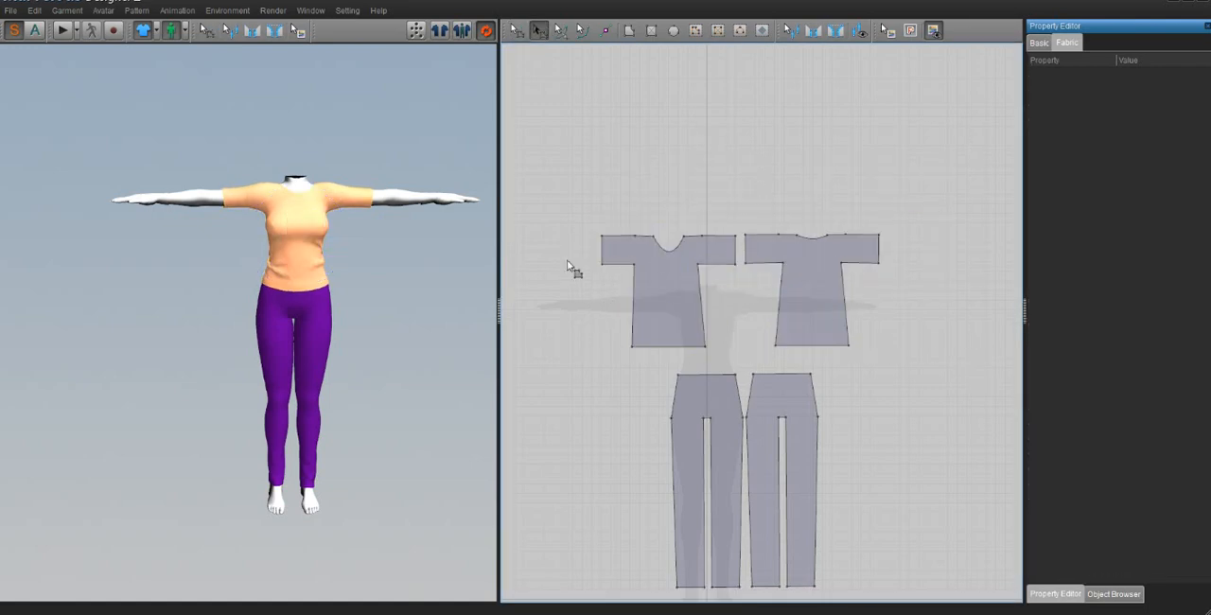
Step: Shift the front T-shirt pattern's hem edge slightly sideways so both side seams flare evenly
scroll(651, 271, "down", 1)
scroll(651, 273, "up", 4)
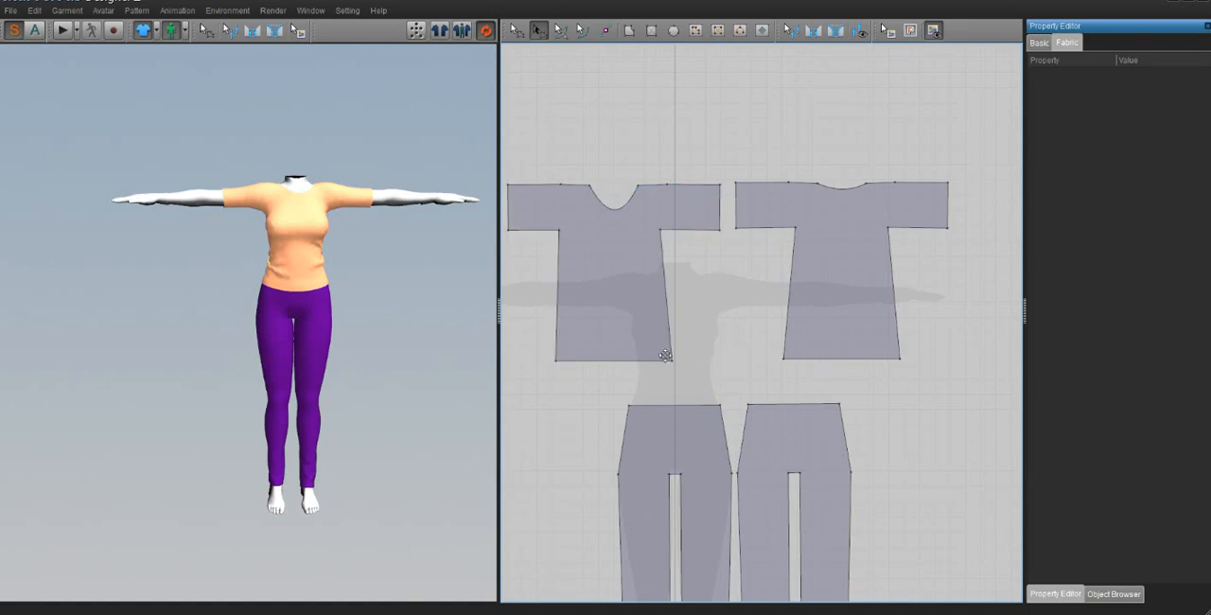
left_click(616, 279)
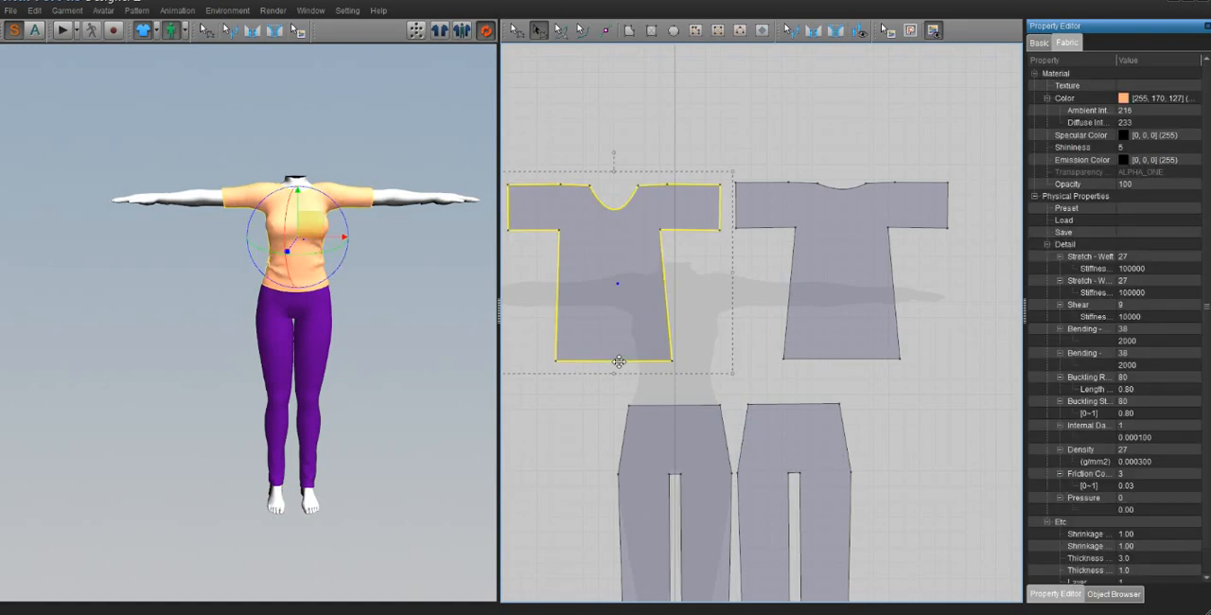
left_click(599, 393)
left_click(515, 30)
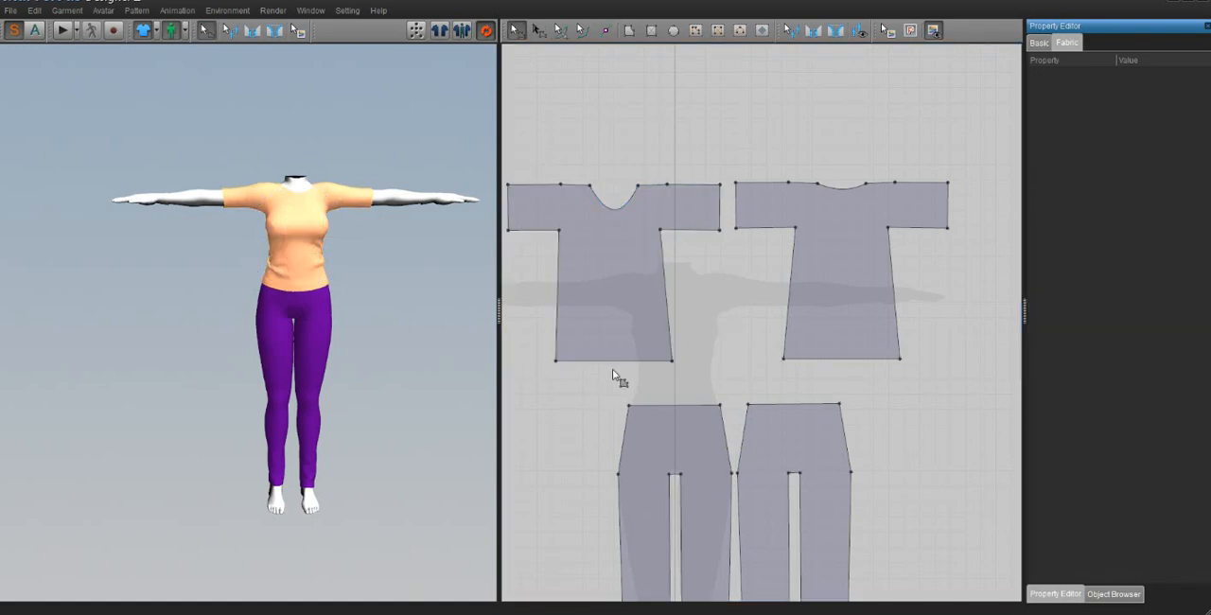
left_click(610, 364)
left_click_drag(603, 362, 605, 361)
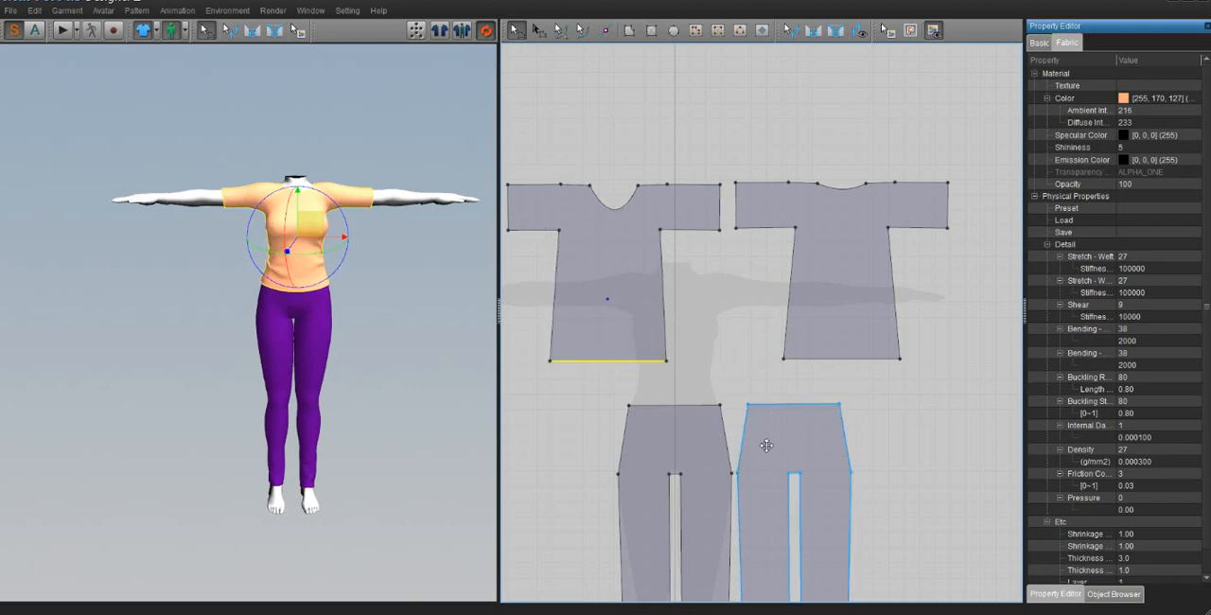
left_click(730, 451)
left_click_drag(729, 451, 590, 427)
left_click(647, 474)
key("ctrl+z")
Step: Reposition the front trouser pattern beneath the front T-shirt and the back trouser pattern beneath the back T-shirt
left_click(707, 445)
left_click_drag(721, 444, 604, 437)
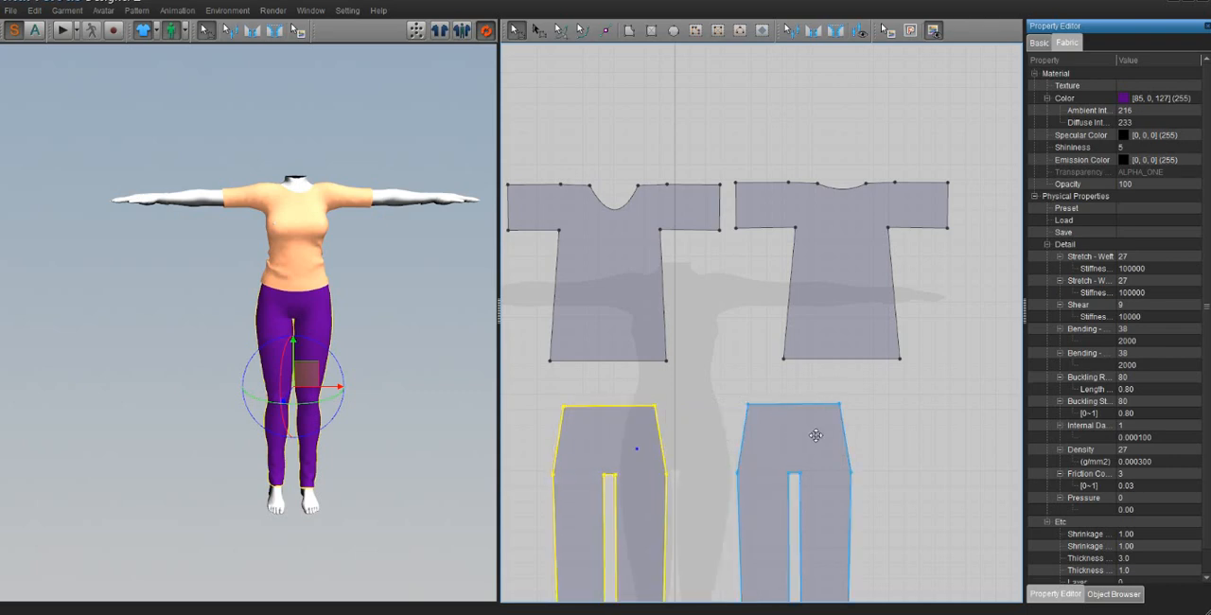
left_click_drag(823, 437, 781, 431)
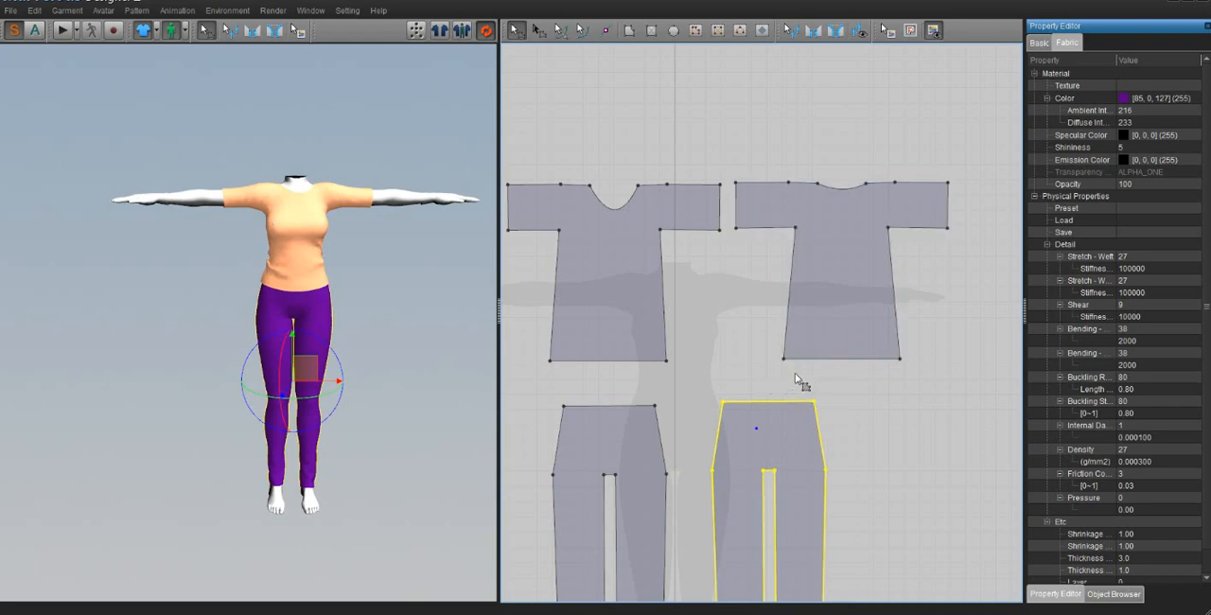
scroll(799, 397, "down", 3)
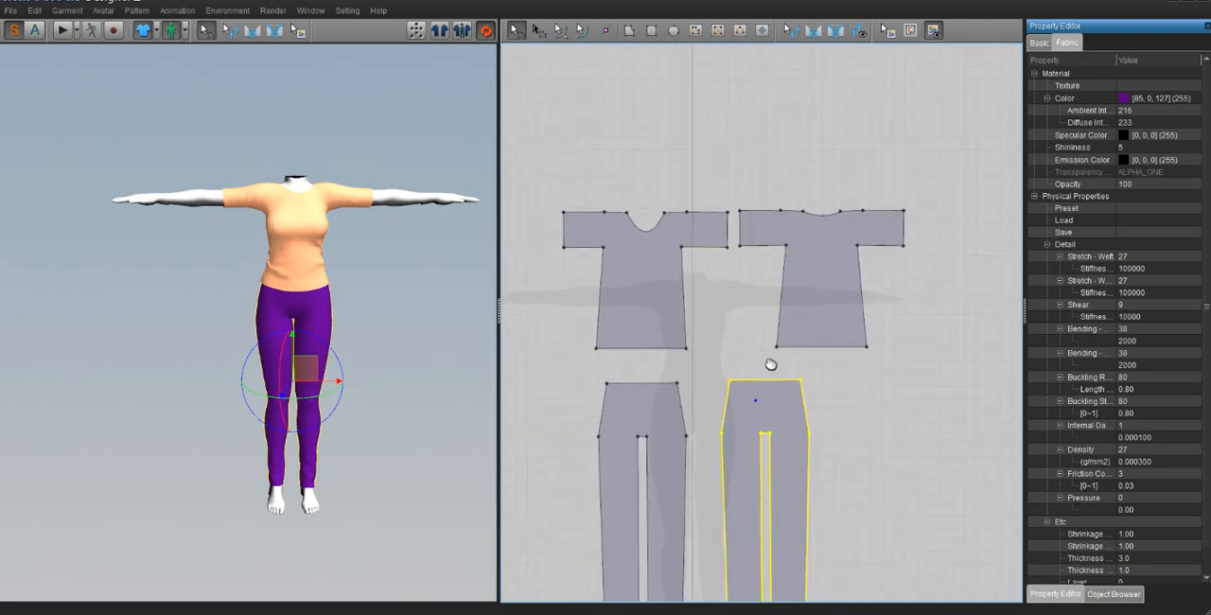
middle_click_drag(771, 364, 764, 340)
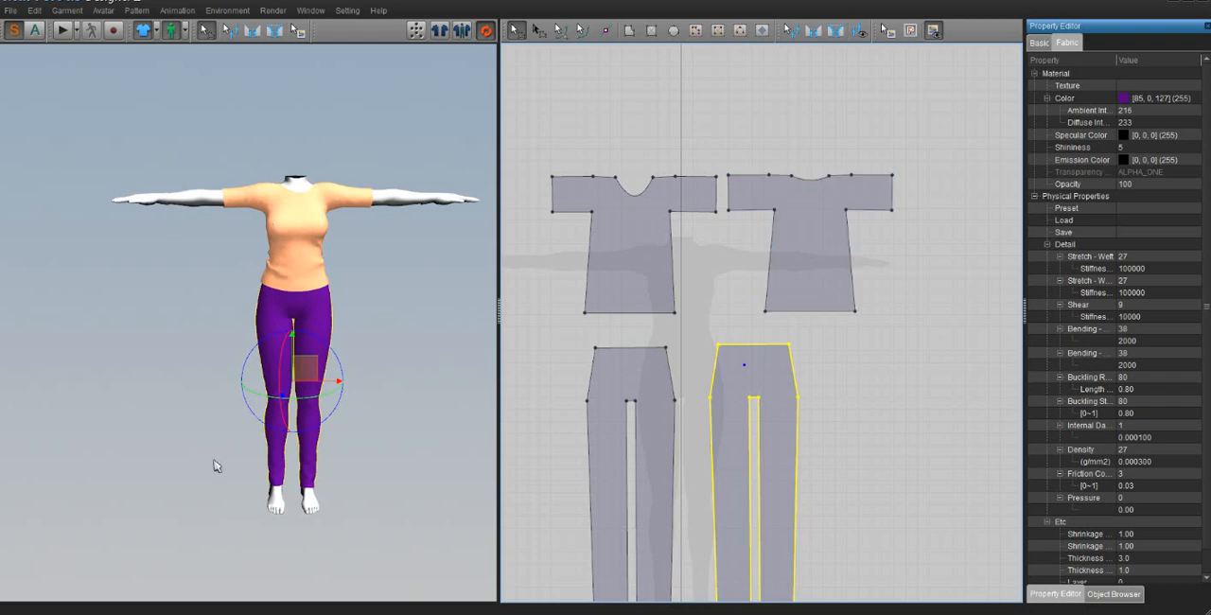
left_click(100, 185)
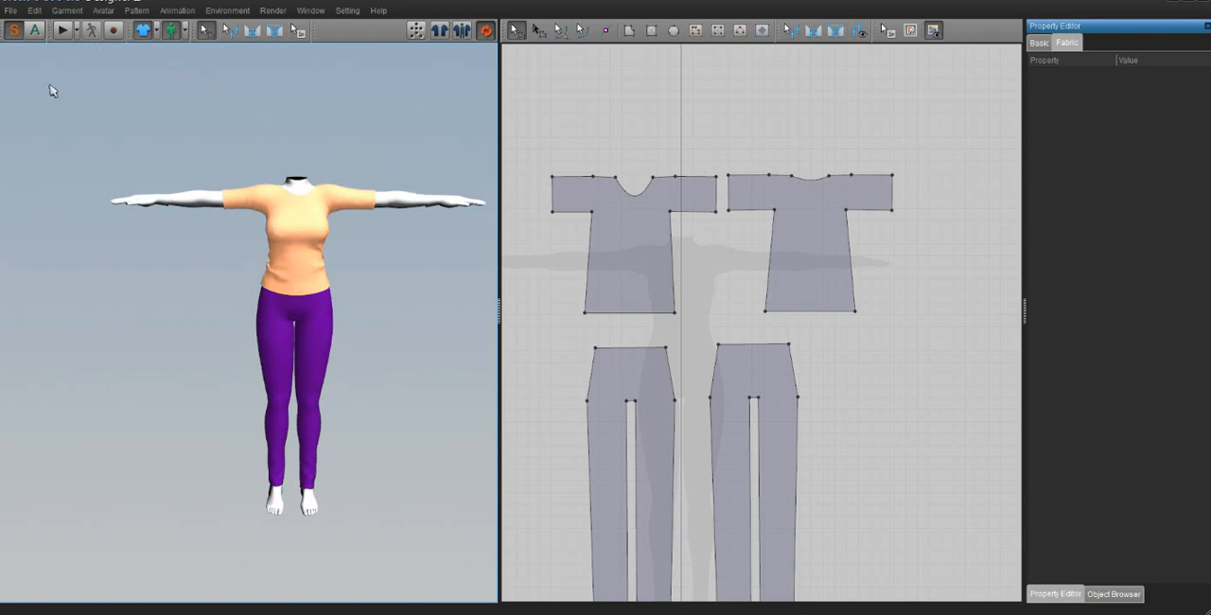
Step: Start an OBJ export to the Ebody tutorial folder on the desktop, with the file name basic
left_click(12, 11)
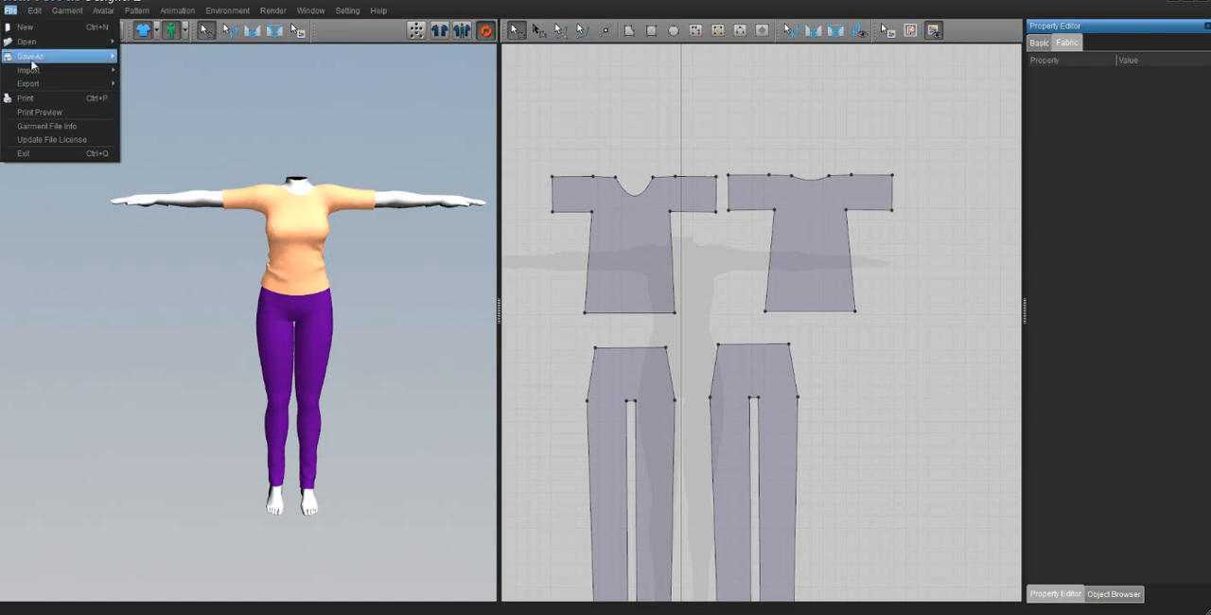
mouse_move(57, 83)
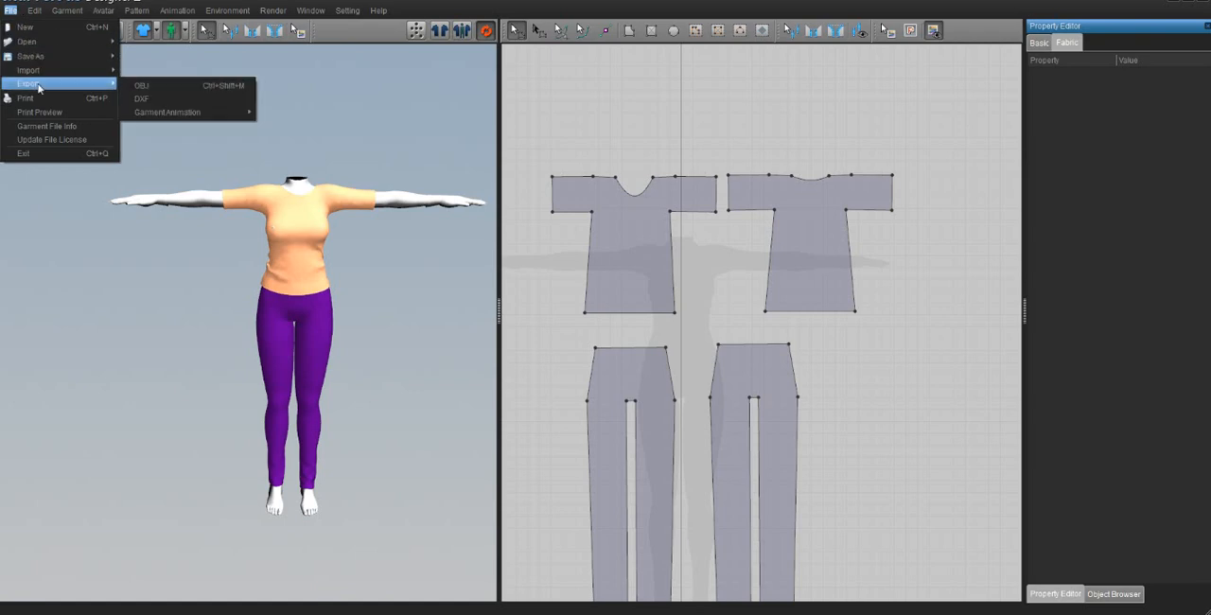
left_click(142, 85)
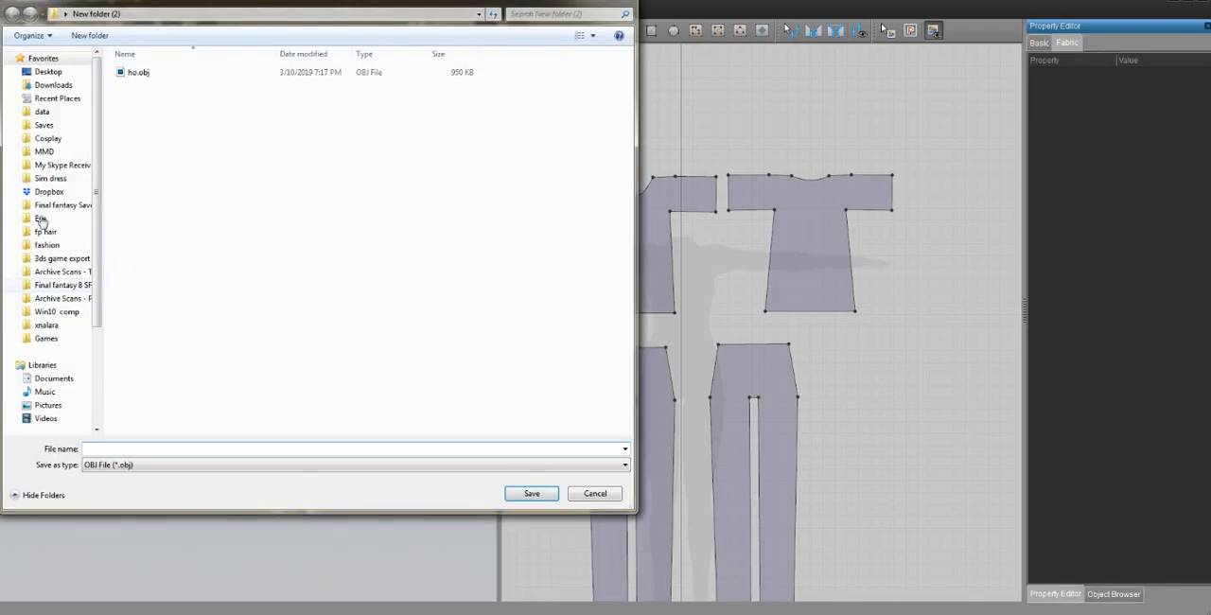
left_click(49, 74)
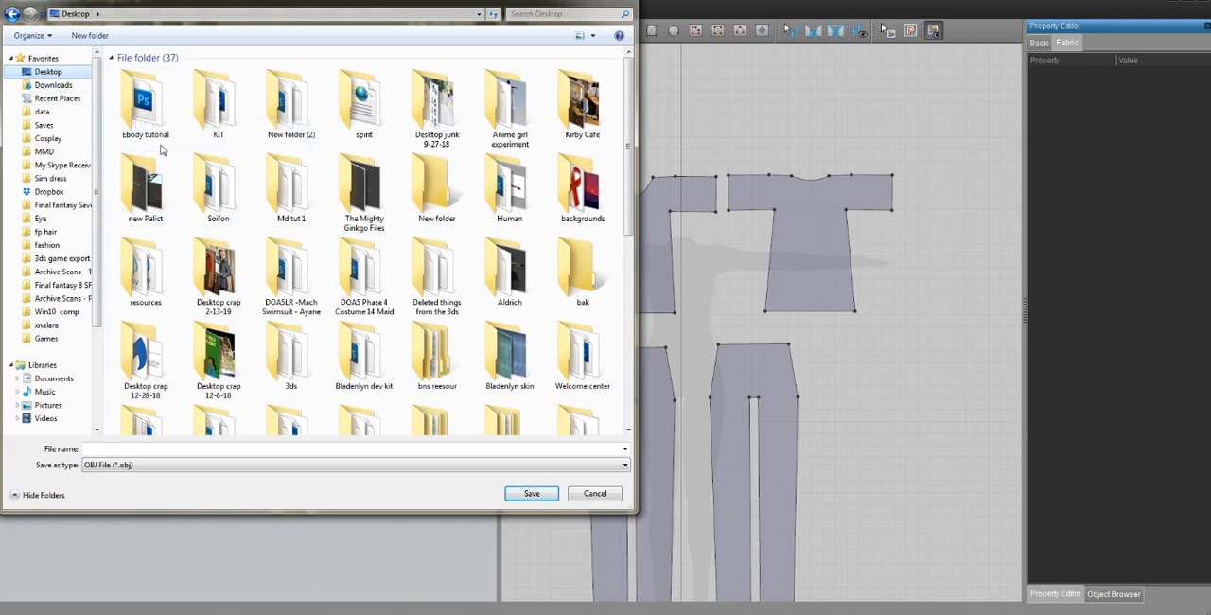
double_click(157, 137)
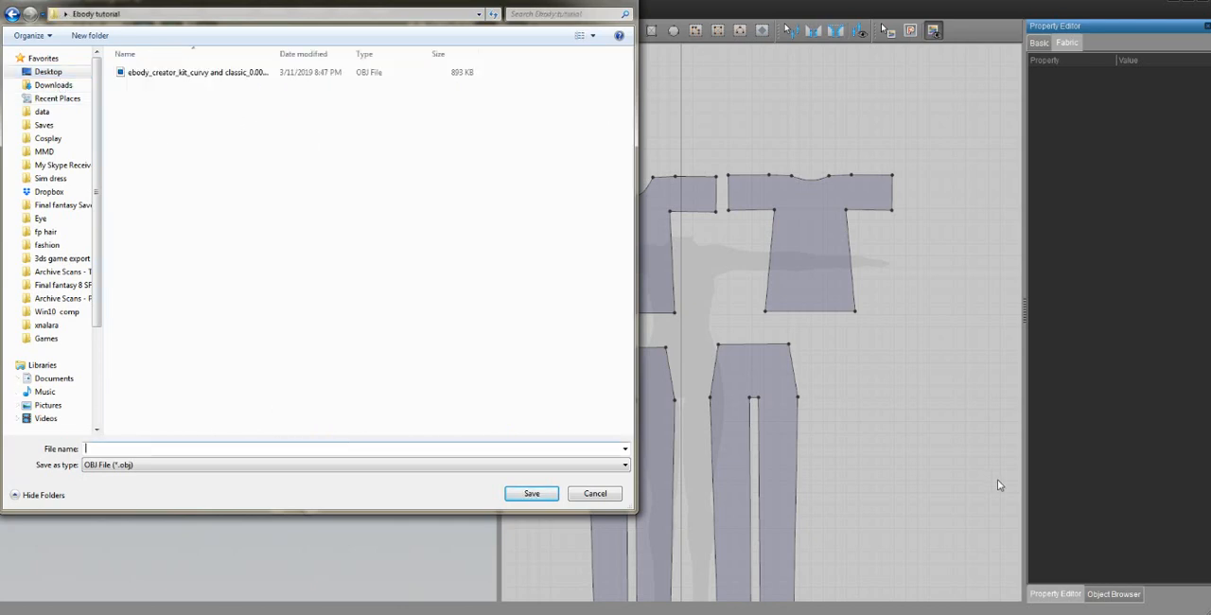
type("basic outfit")
key("Return")
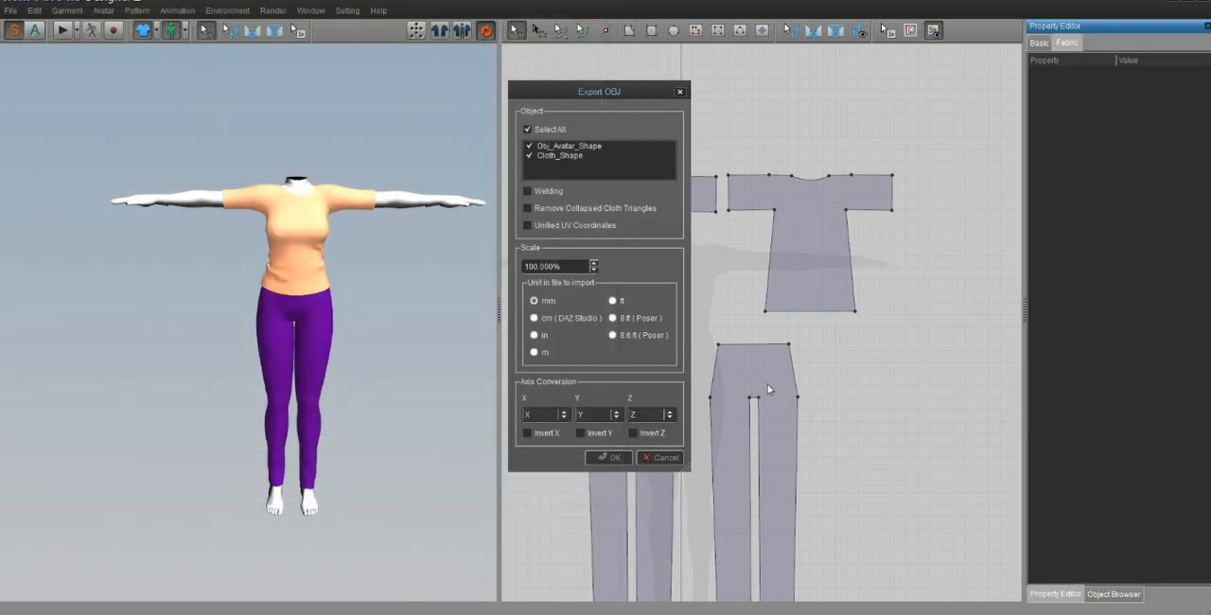
Step: Export only Cloth_Shape in metres, with Remove Collapsed Cloth Triangles and Unified UV Coordinates enabled and Obj_Avatar_Shape excluded
left_click(534, 352)
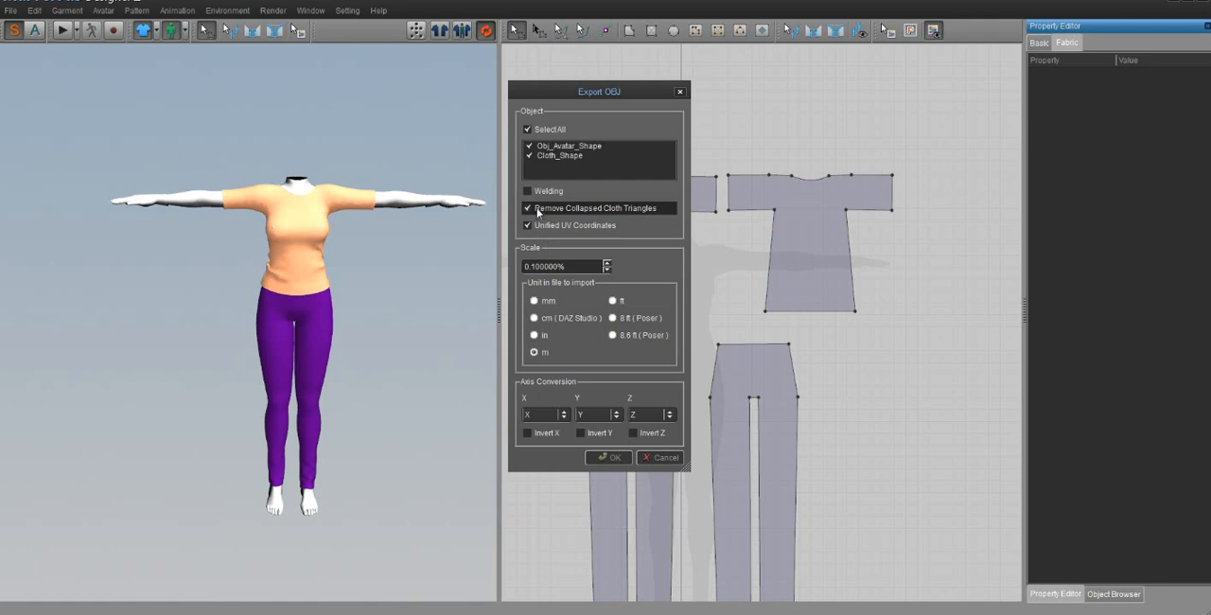
left_click(529, 155)
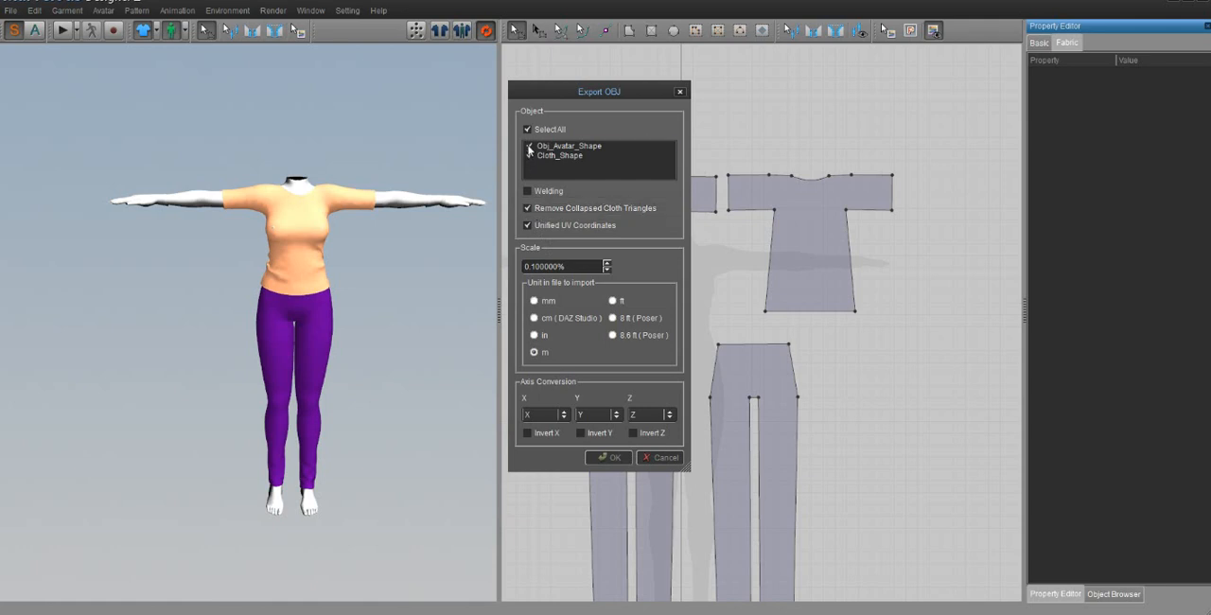
left_click(529, 147)
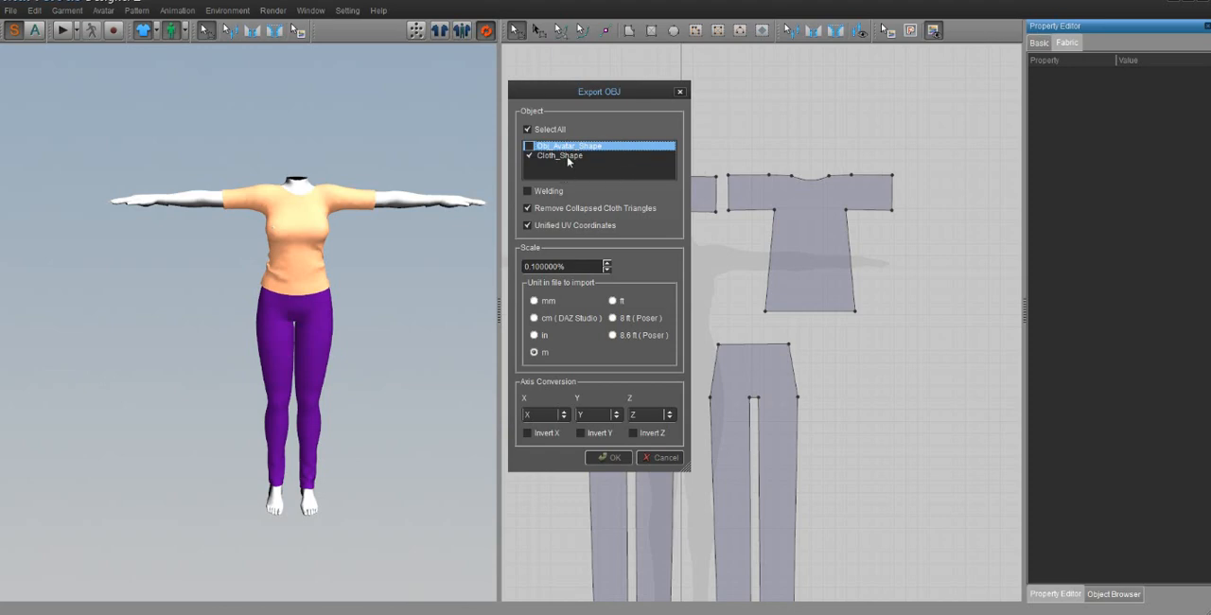
left_click(609, 458)
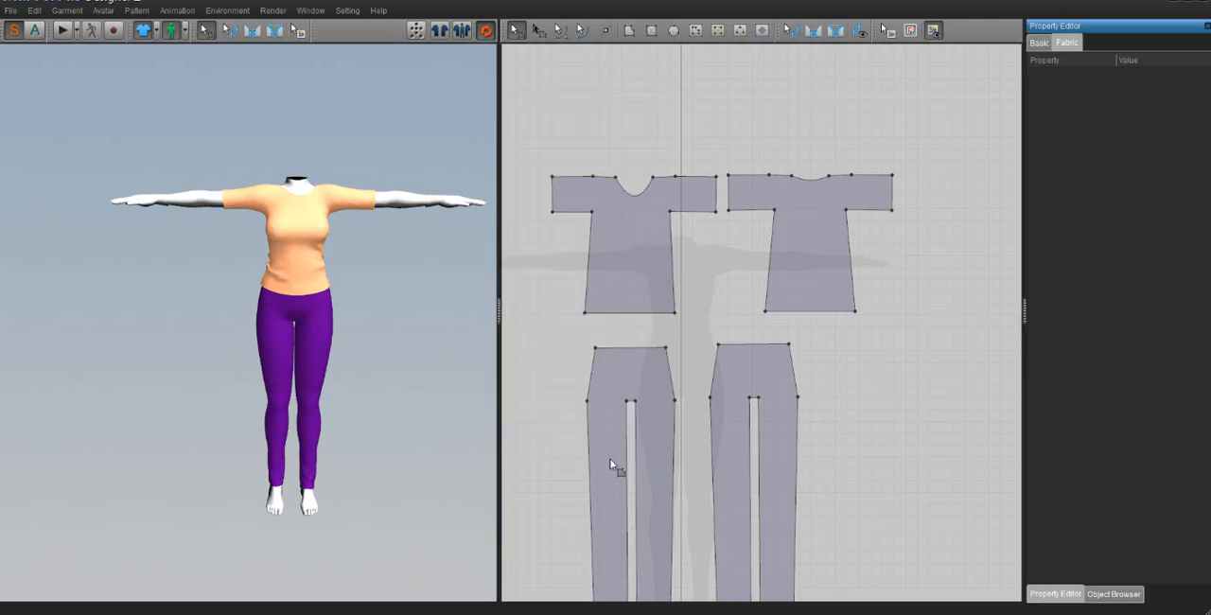
Step: Examine the finished outfit on the avatar up close and the complete arrangement of the four patterns
right_click_drag(358, 327, 353, 329)
middle_click_drag(377, 307, 344, 314)
scroll(345, 314, "down", 1)
scroll(344, 314, "up", 4)
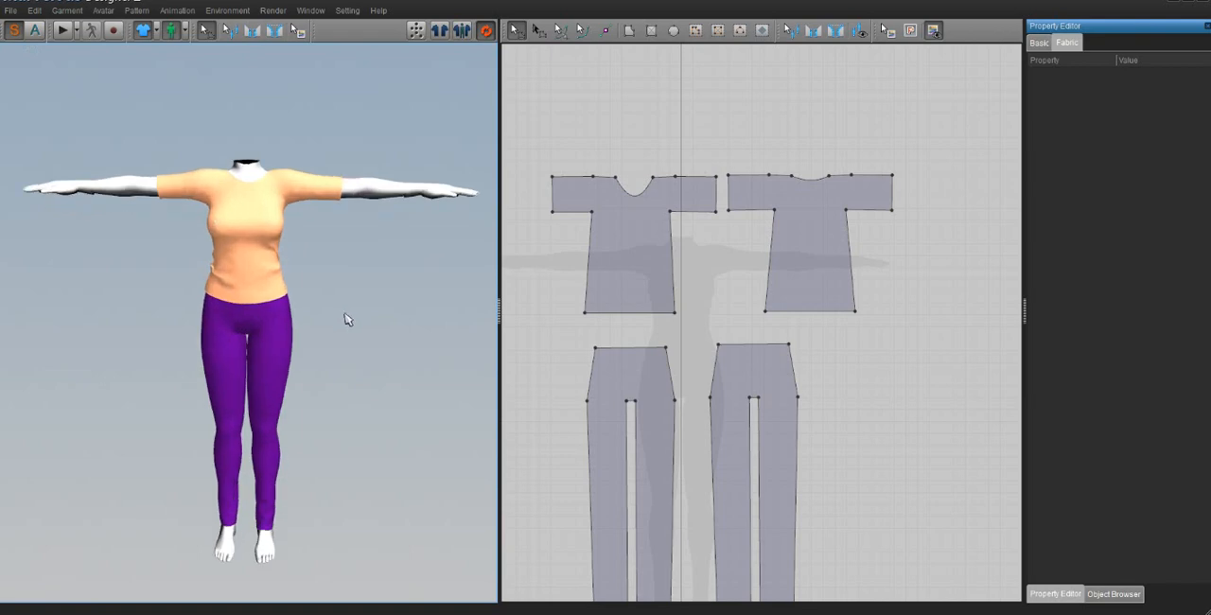
scroll(348, 317, "up", 1)
scroll(454, 375, "up", 1)
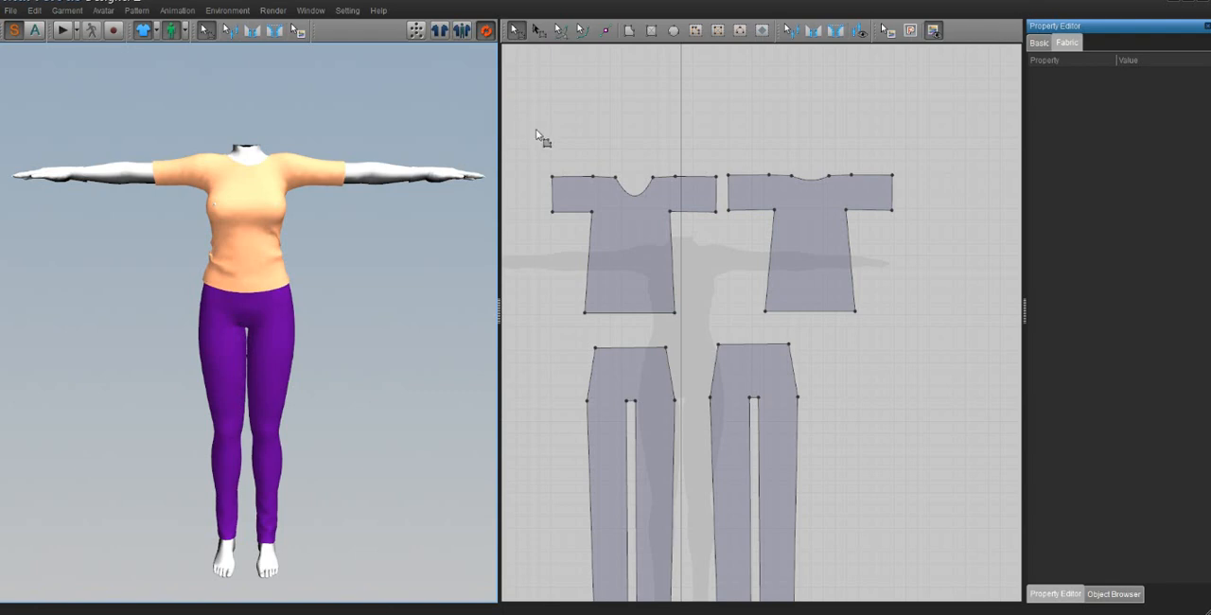
scroll(779, 276, "up", 1)
left_click(780, 276)
scroll(779, 275, "down", 2)
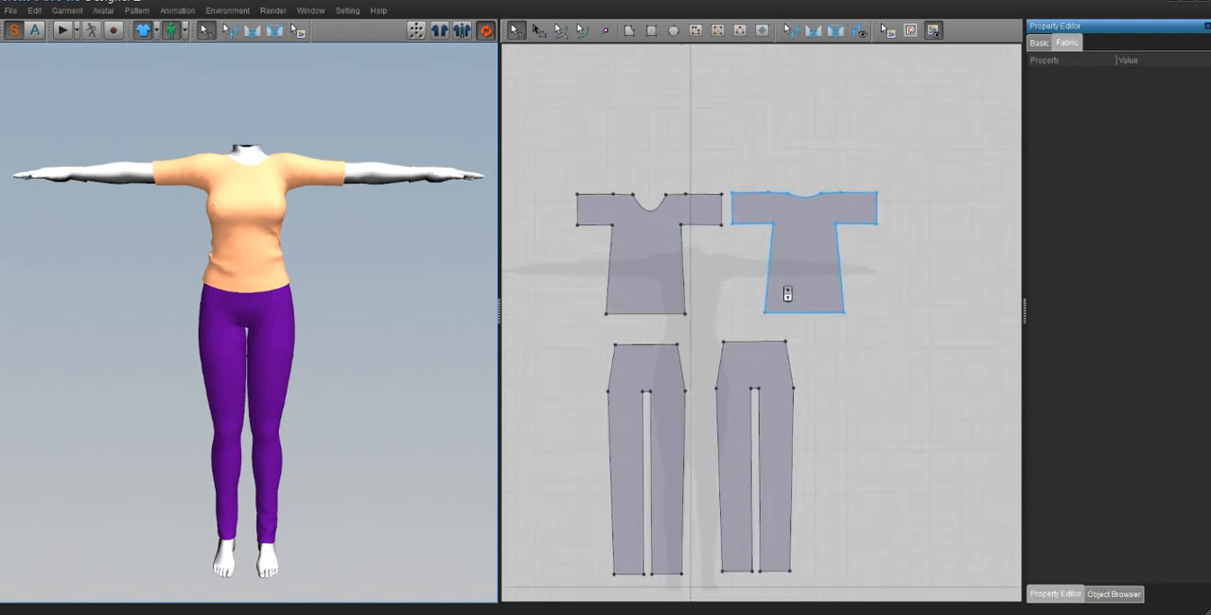
left_click(683, 289)
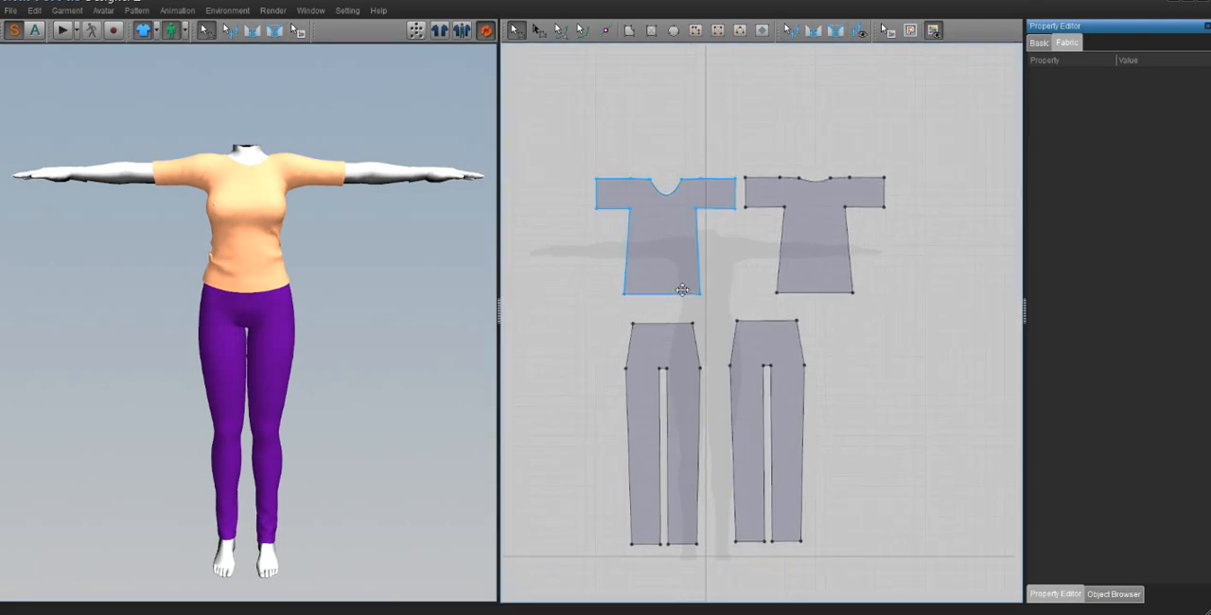
Step: Save the whole scene as a project file named basic outfit in the ebody folder
left_click(12, 11)
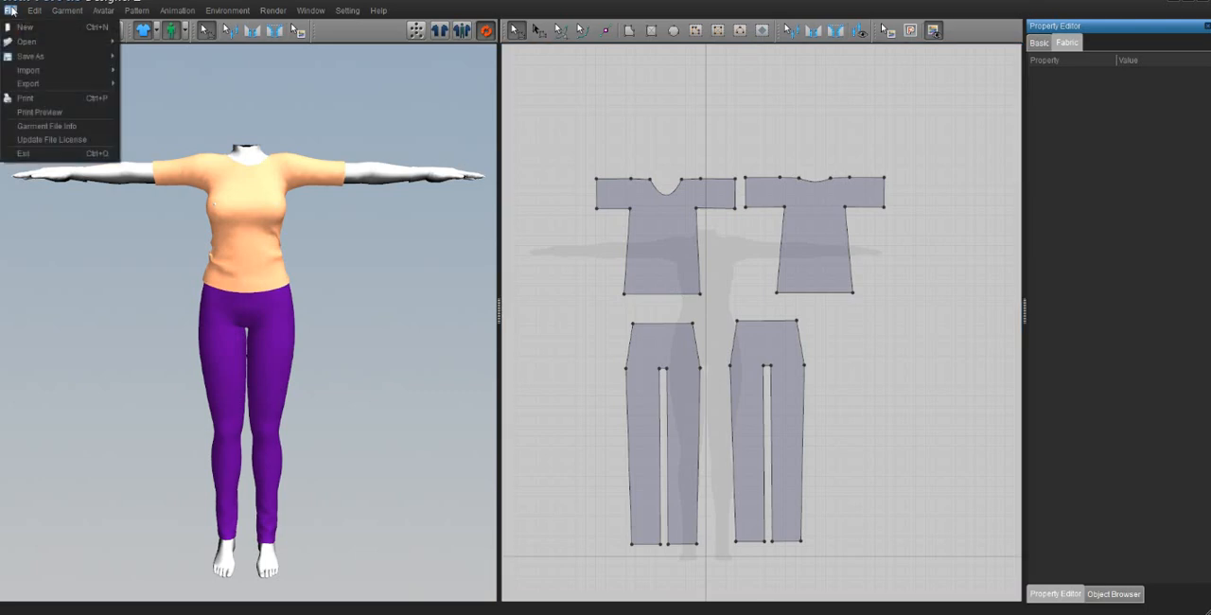
left_click(339, 108)
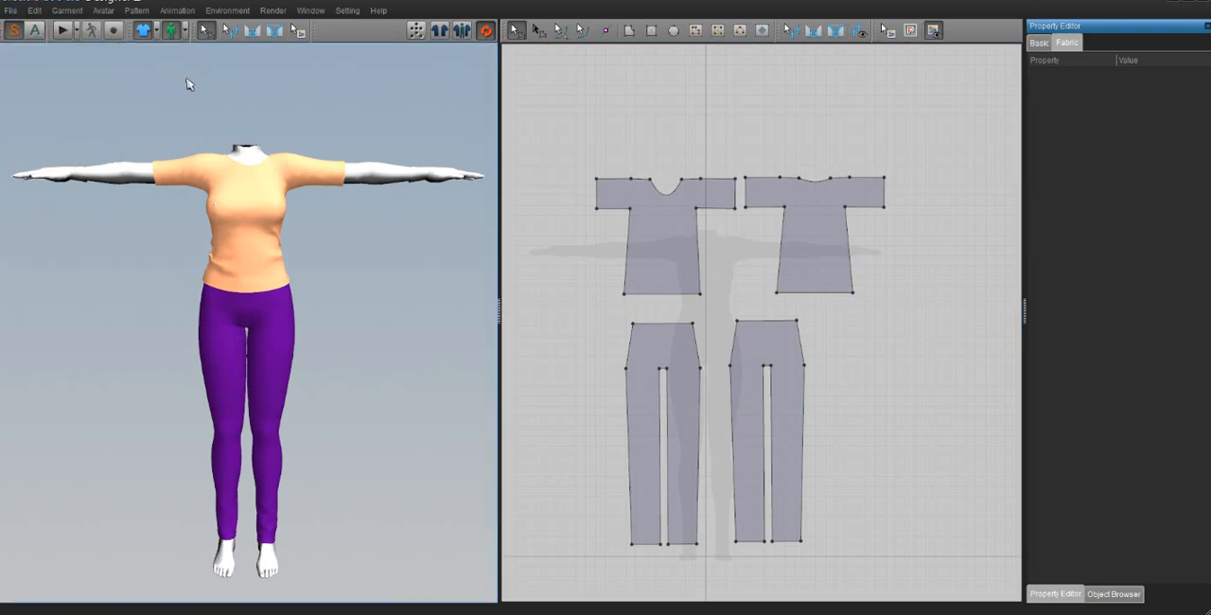
left_click(12, 10)
mouse_move(57, 70)
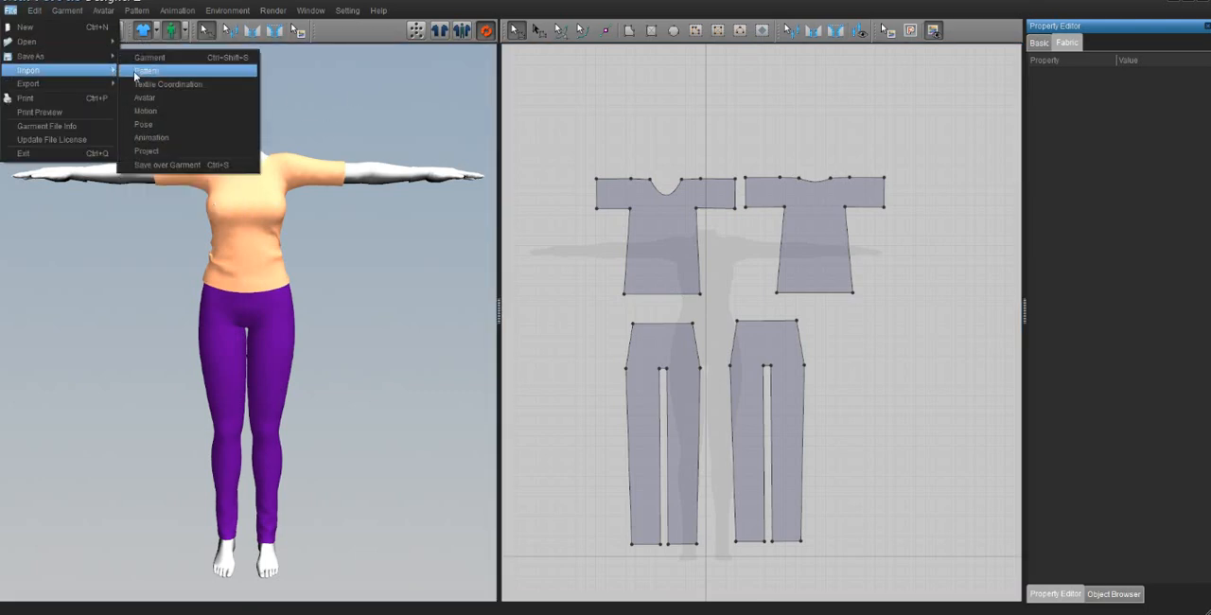
mouse_move(83, 57)
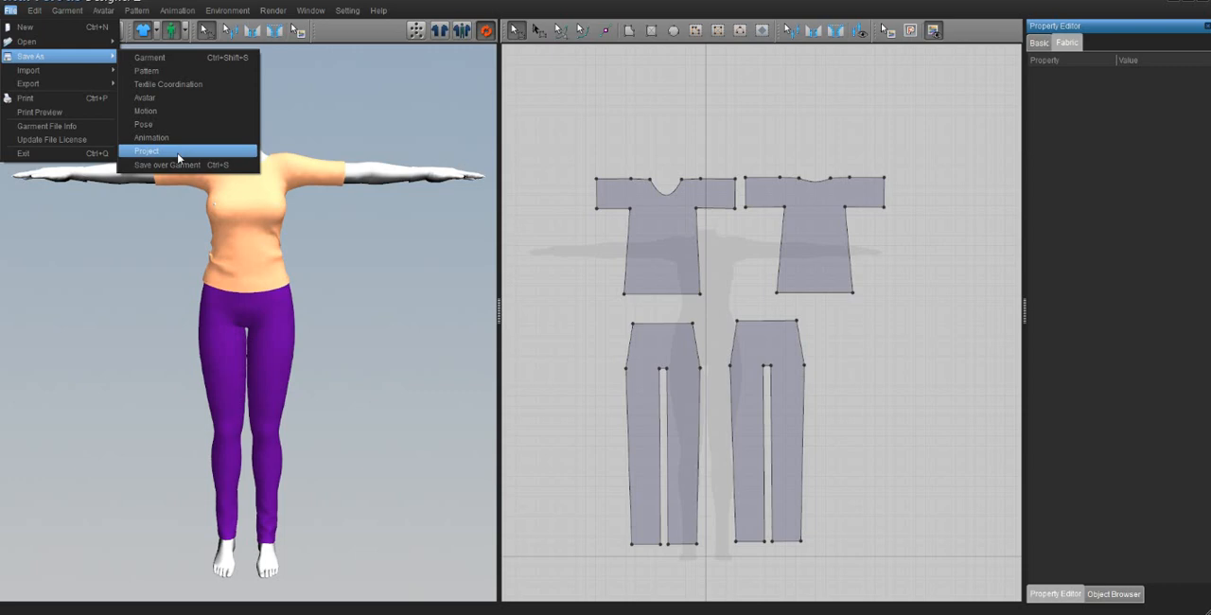
left_click(179, 158)
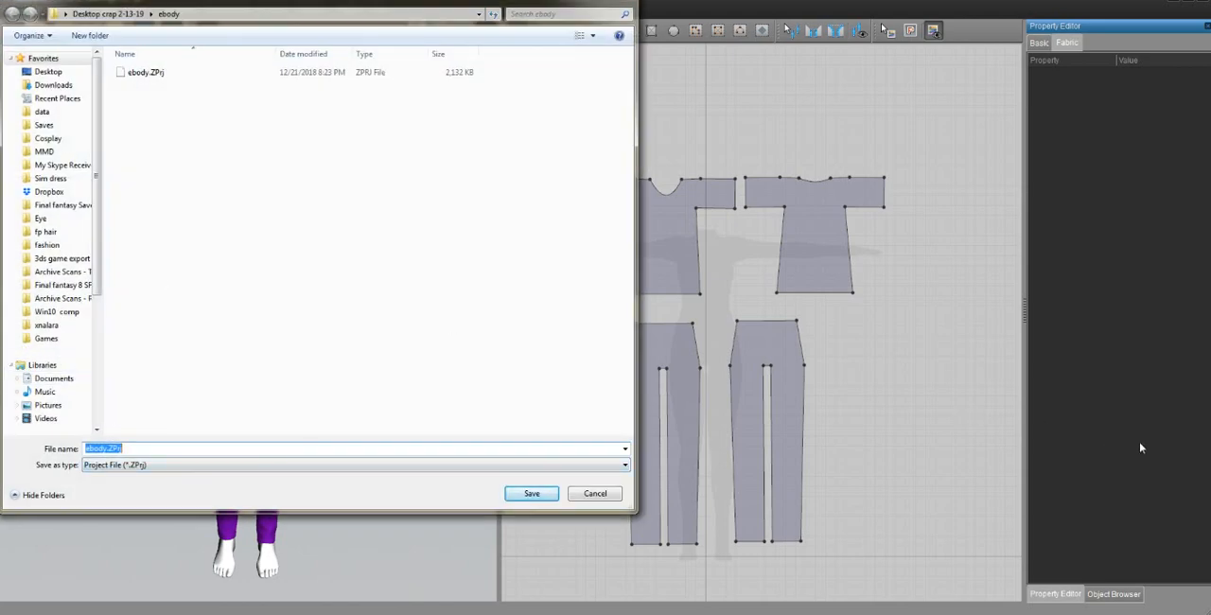
type("basic outfit")
key("Return")
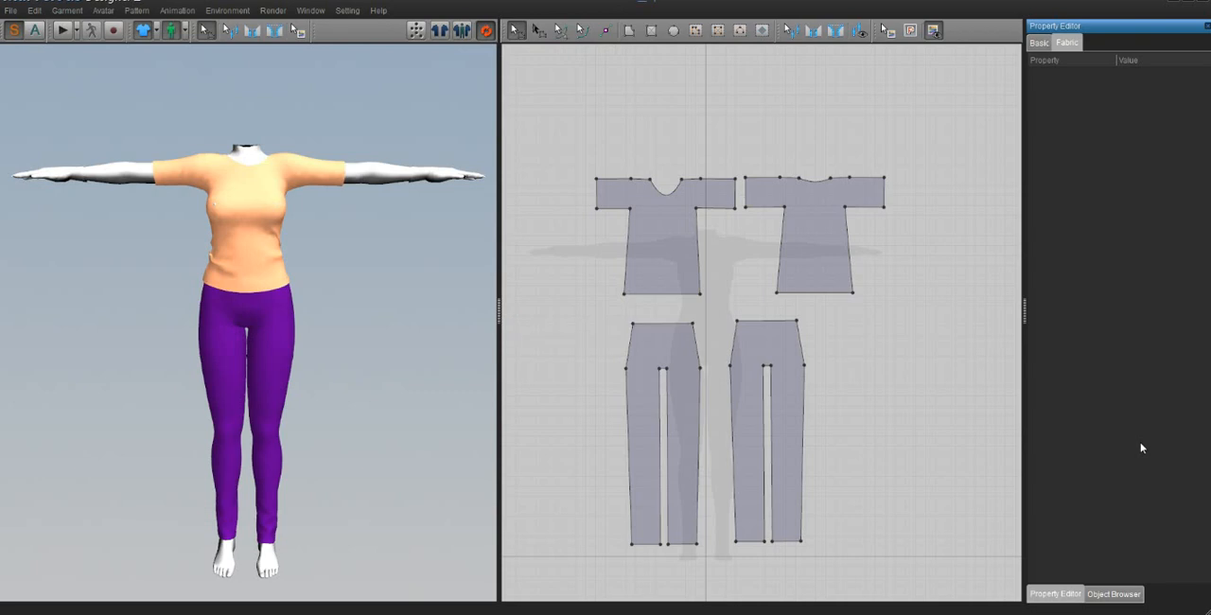